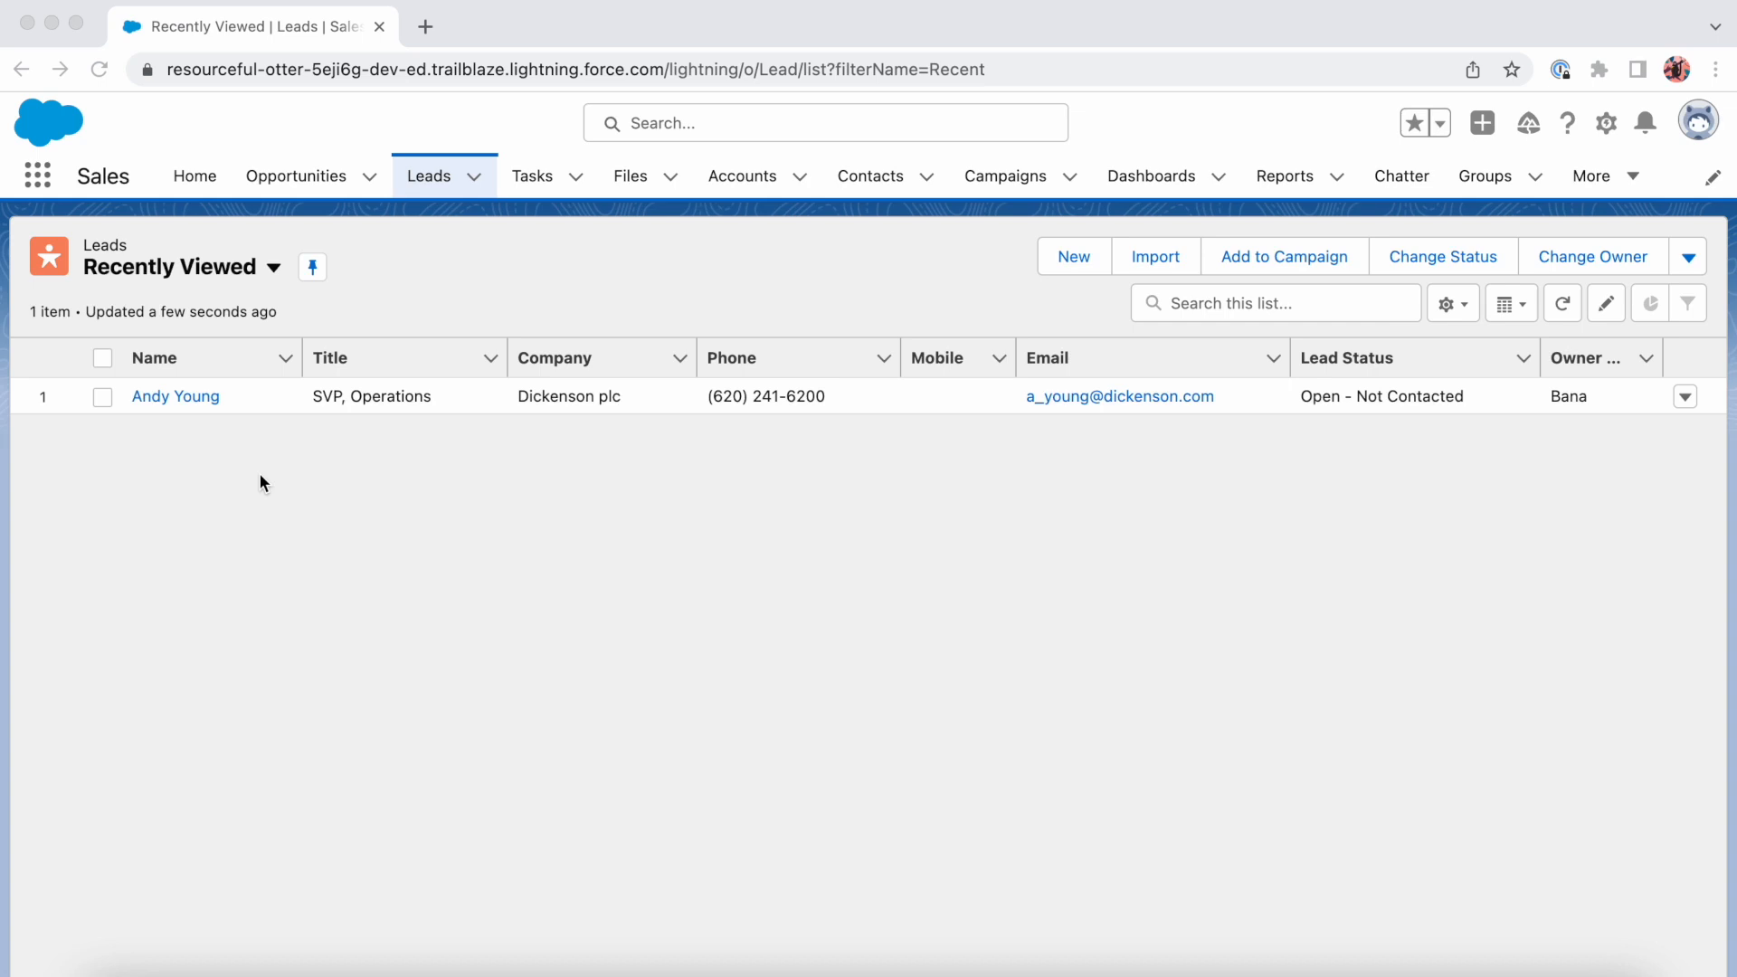
- Open the listed lead's details and examine the options of its Rating field, discarding the edit
left_click(185, 398)
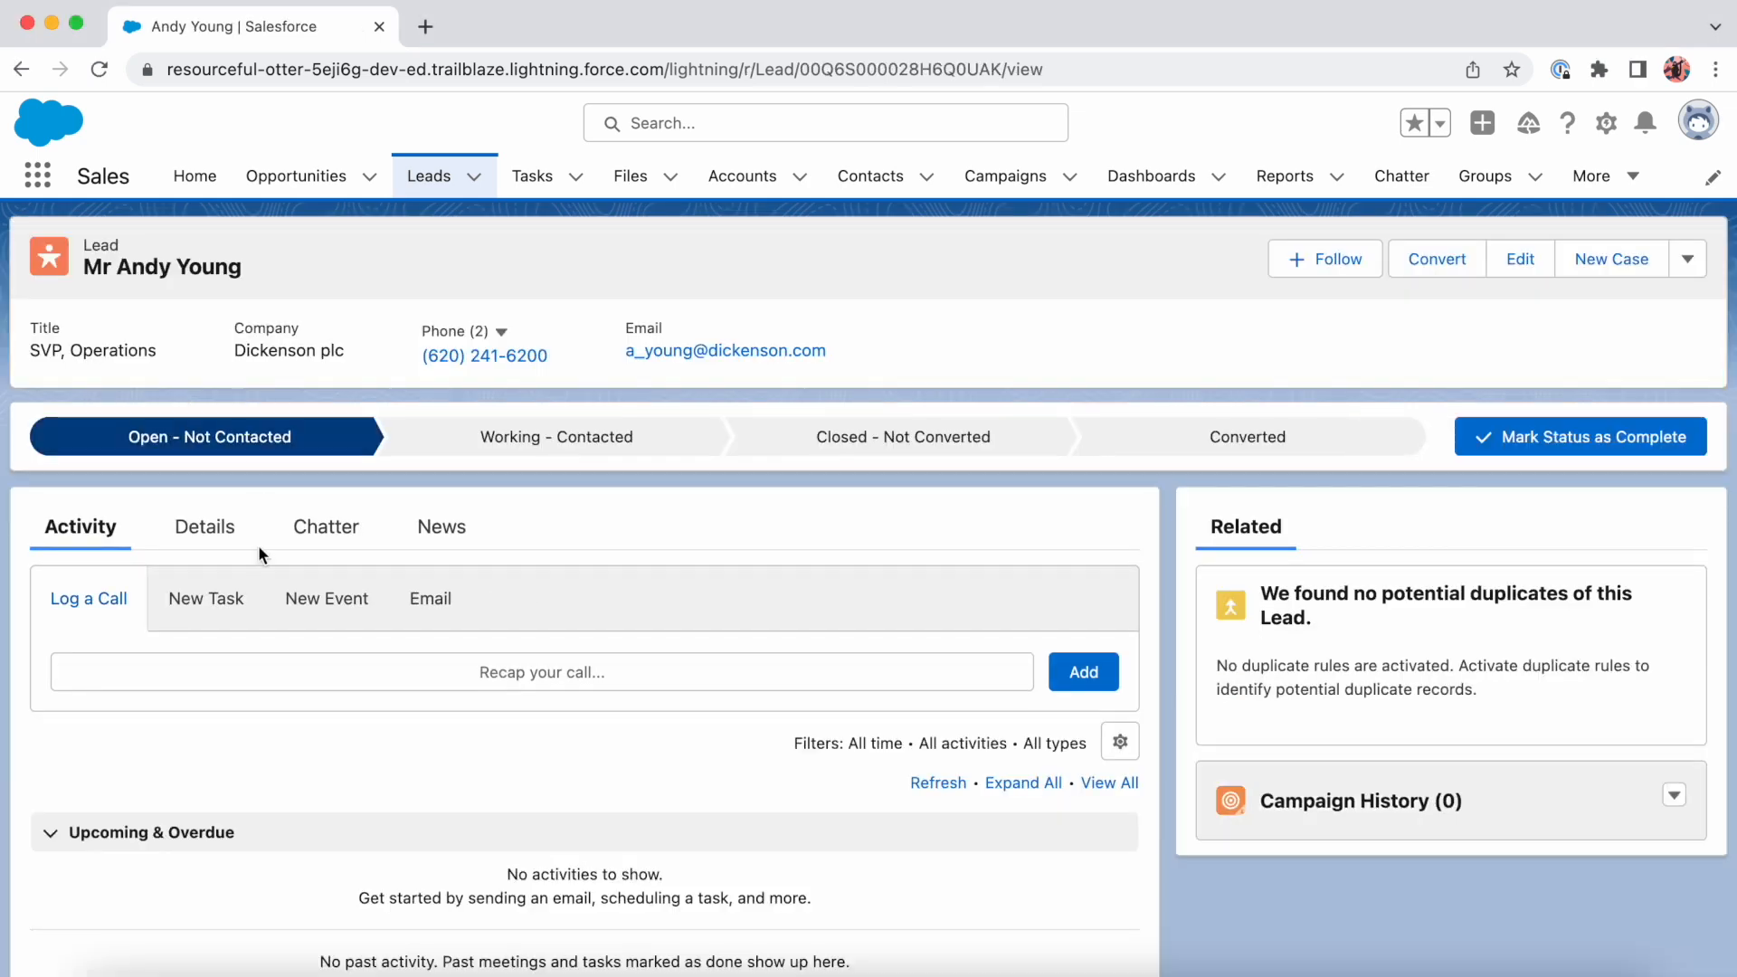
left_click(222, 543)
scroll(432, 772, "down", 3)
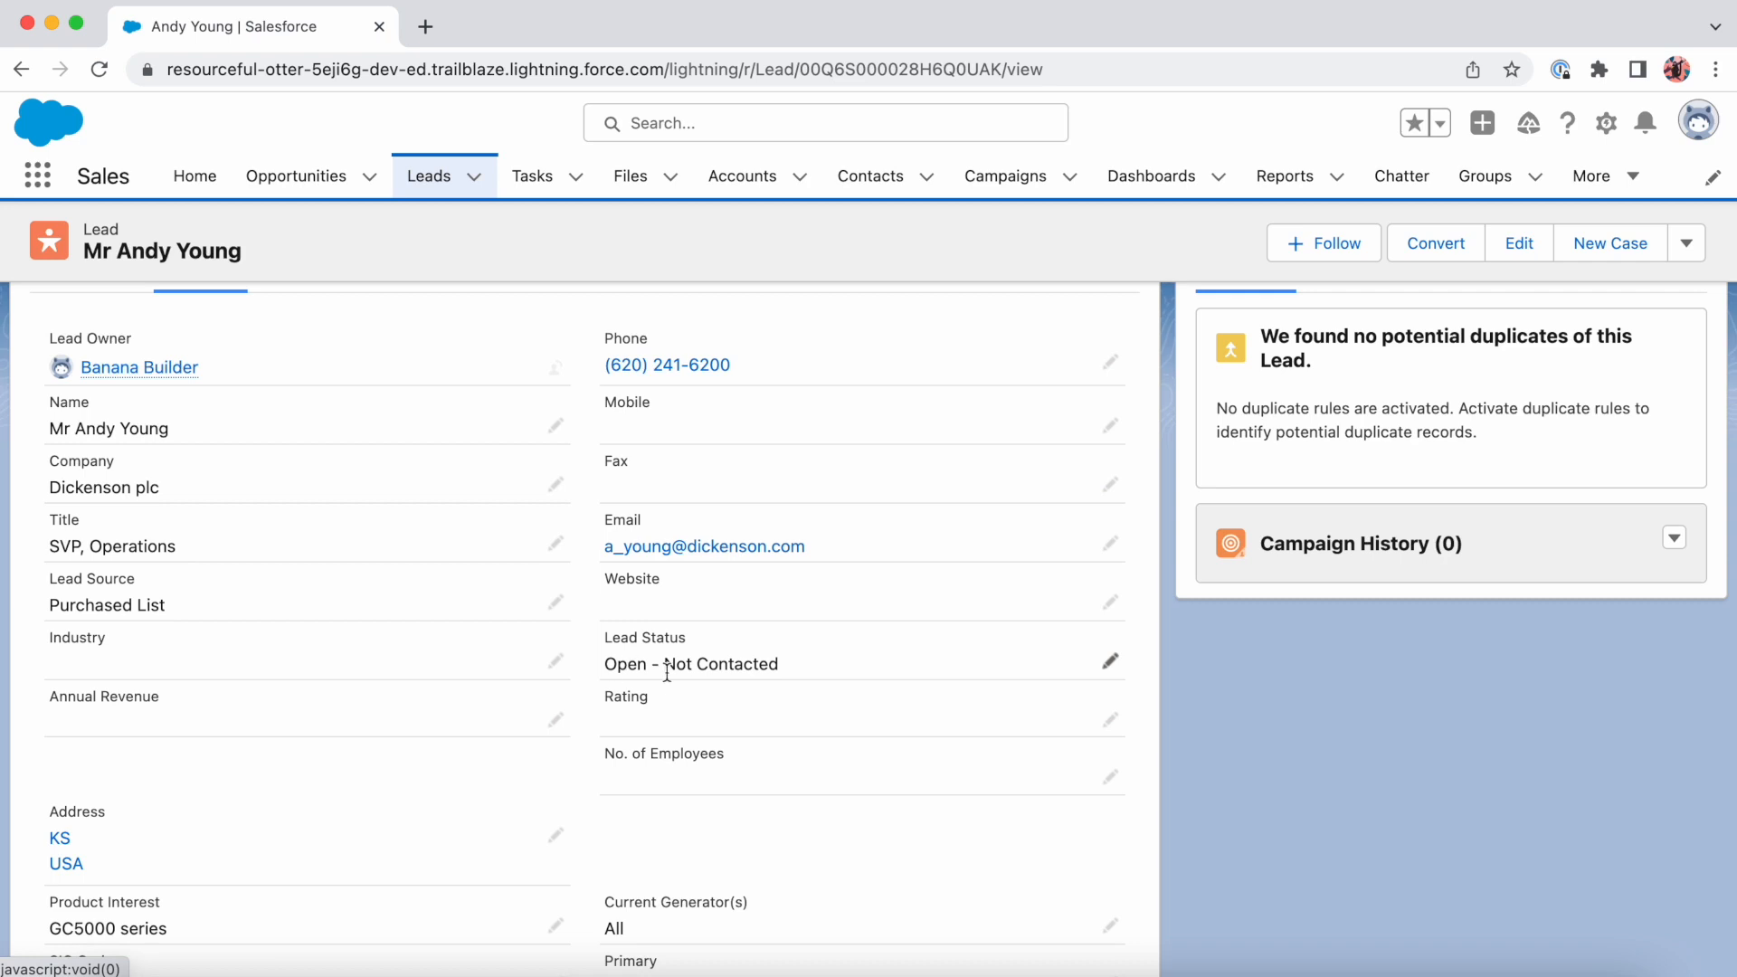
left_click(1112, 724)
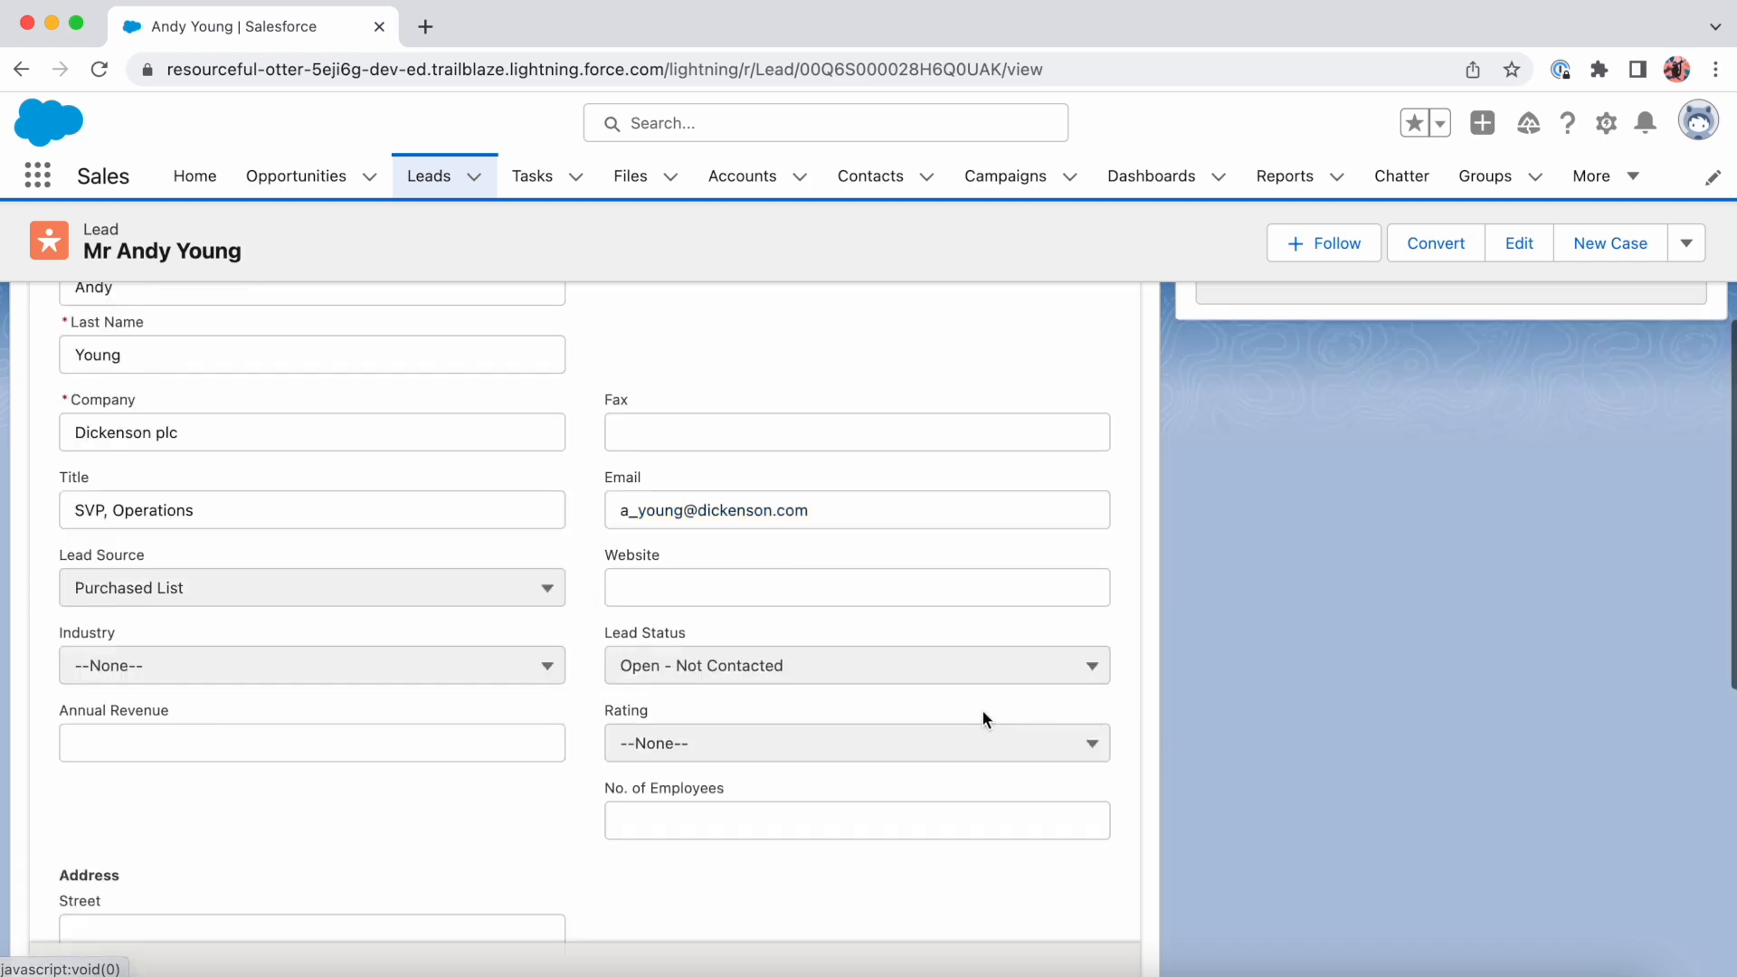
left_click(904, 744)
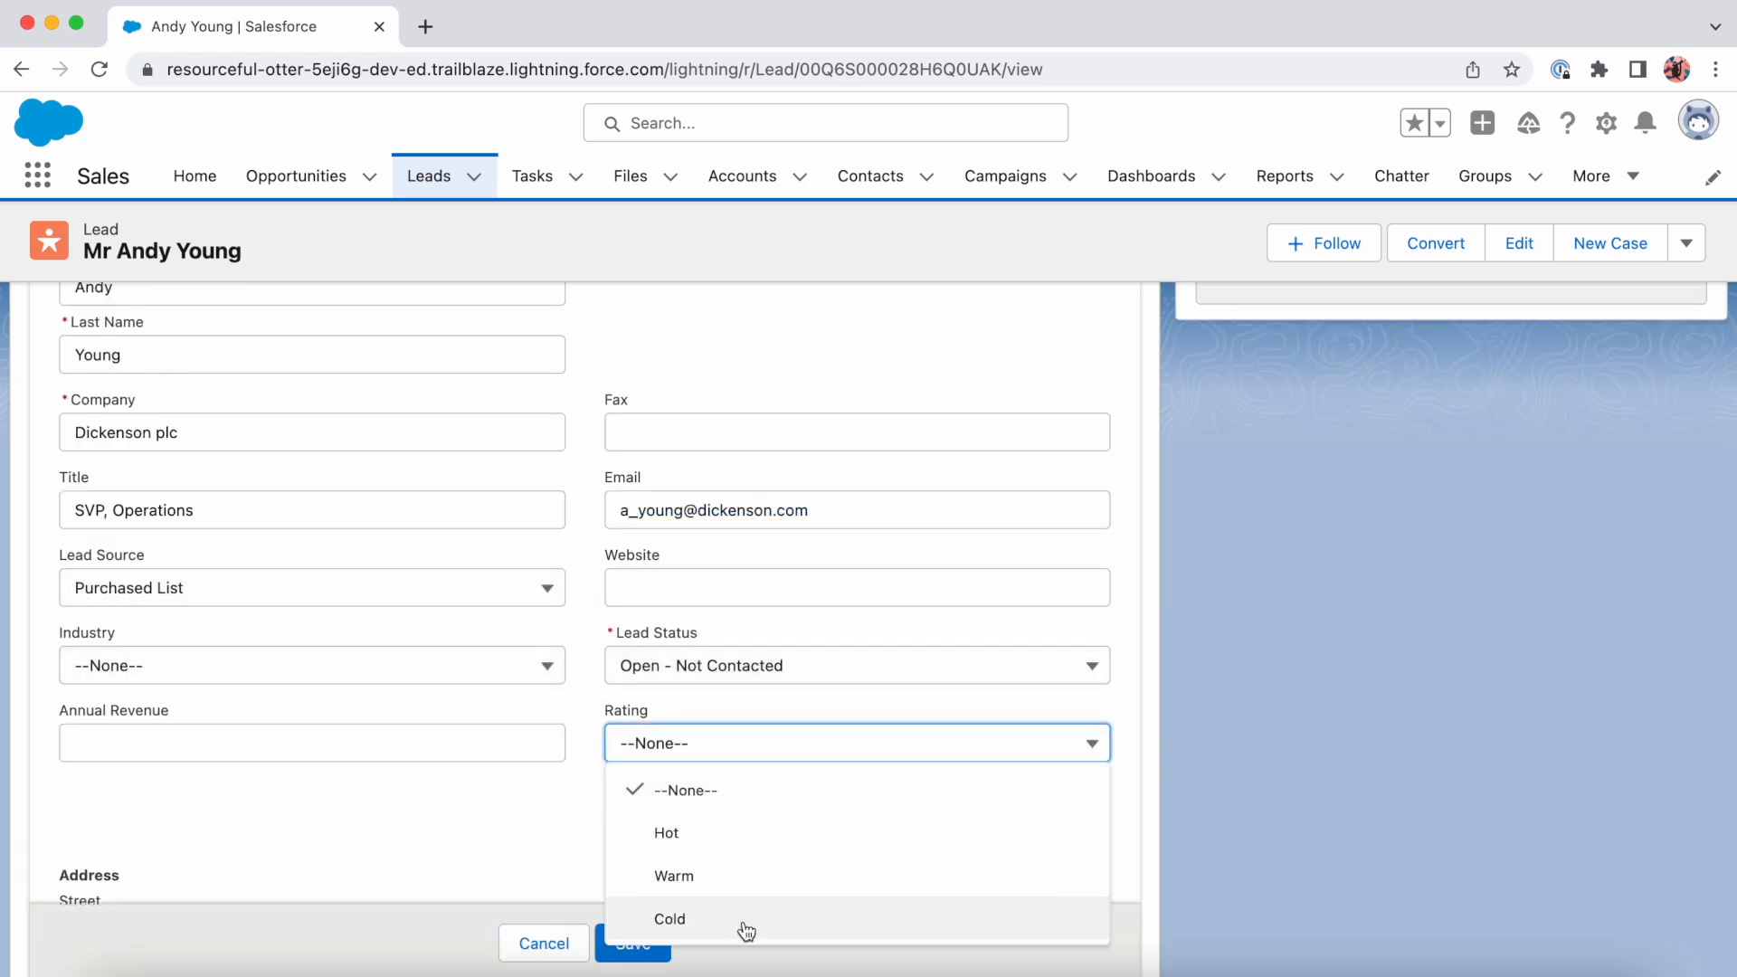
left_click(544, 943)
scroll(626, 469, "up", 5)
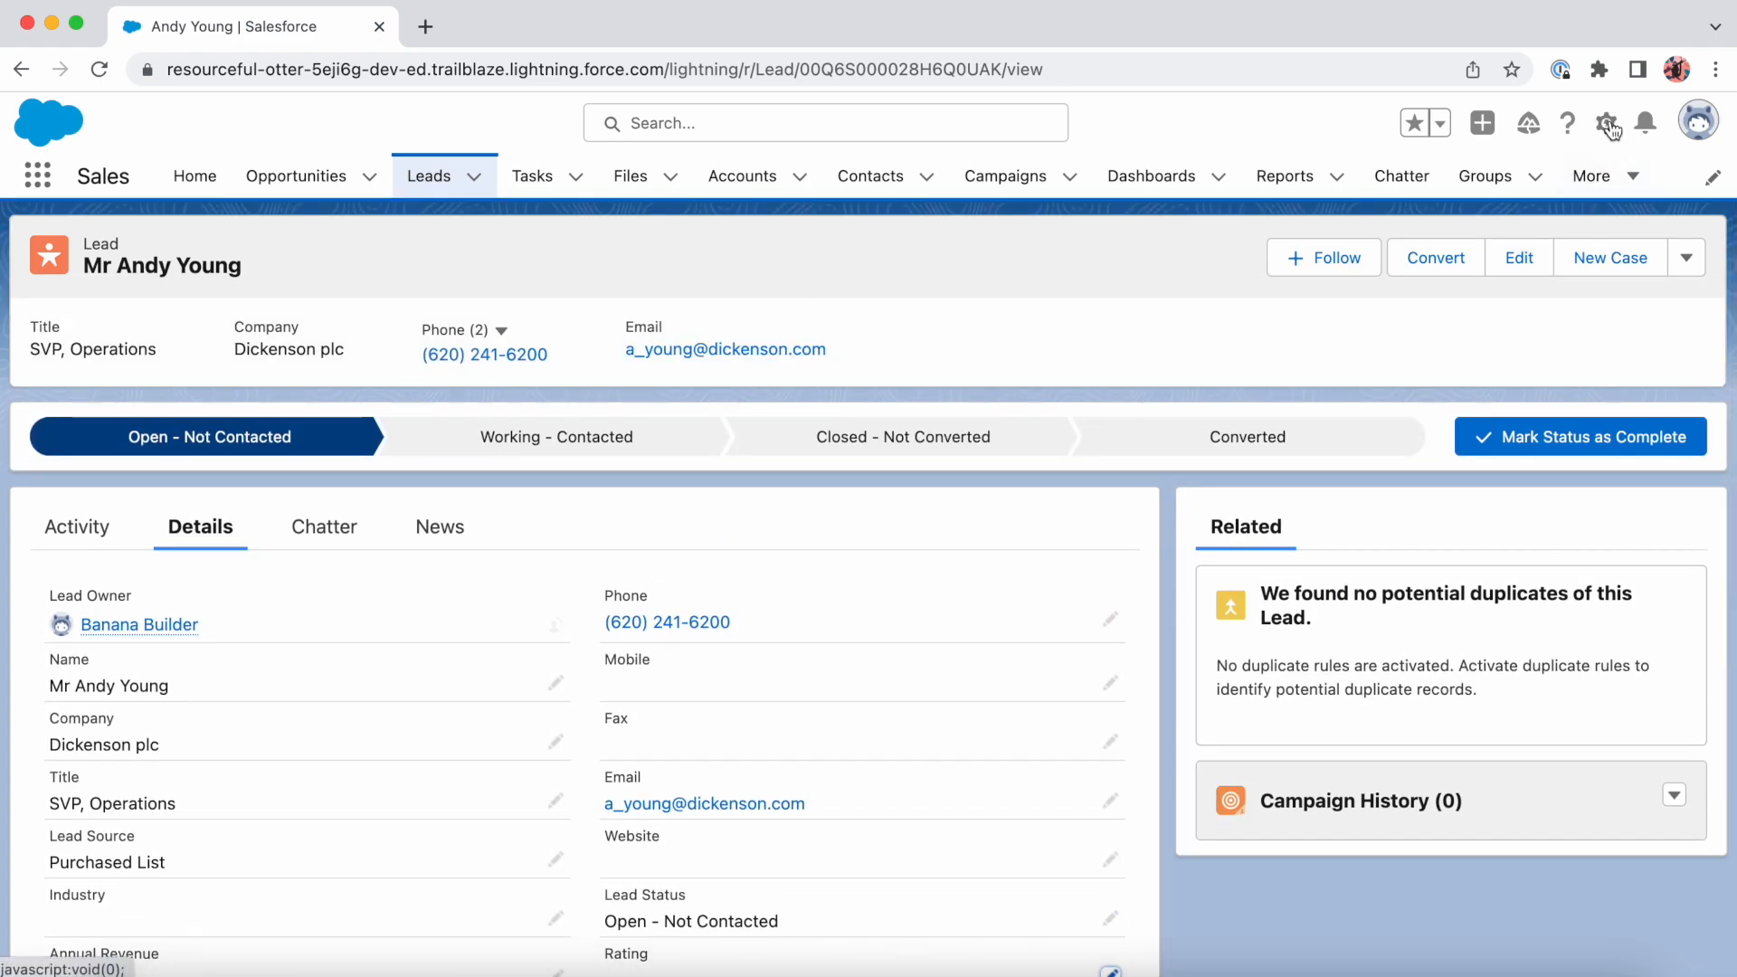
- Open Salesforce Setup, search for "flows" and go to the Flows page under Process Automation
left_click(1610, 129)
left_click(1550, 203)
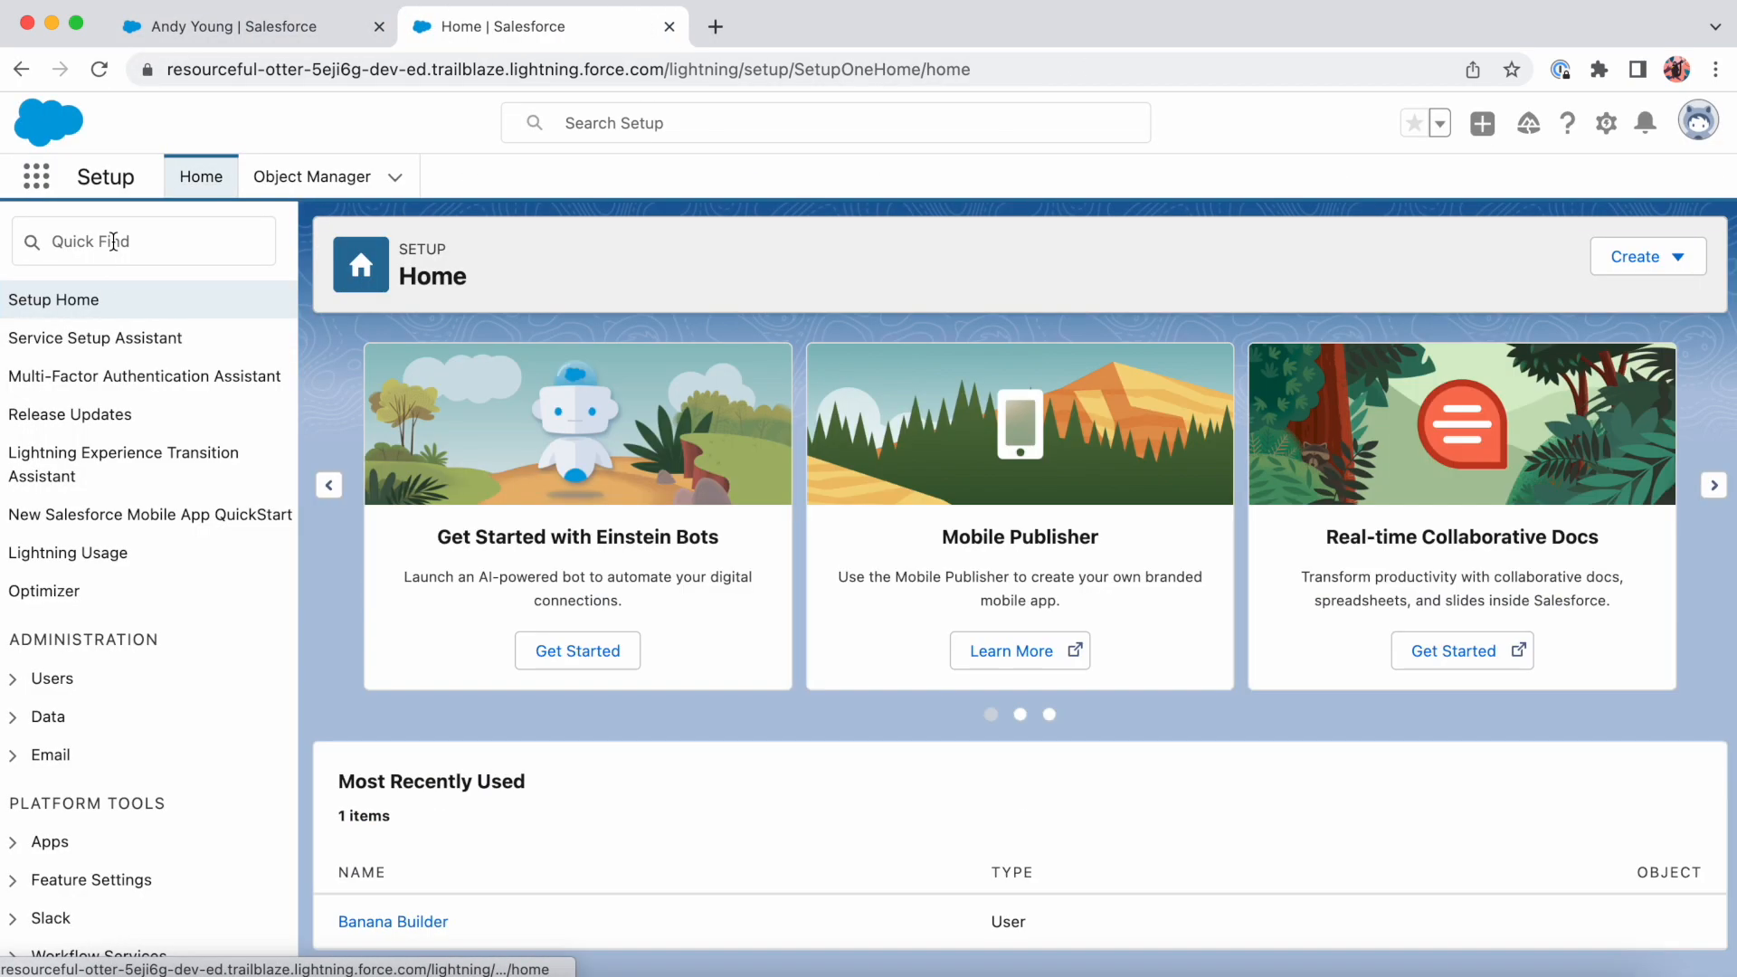
left_click(113, 242)
type("flows")
left_click(81, 340)
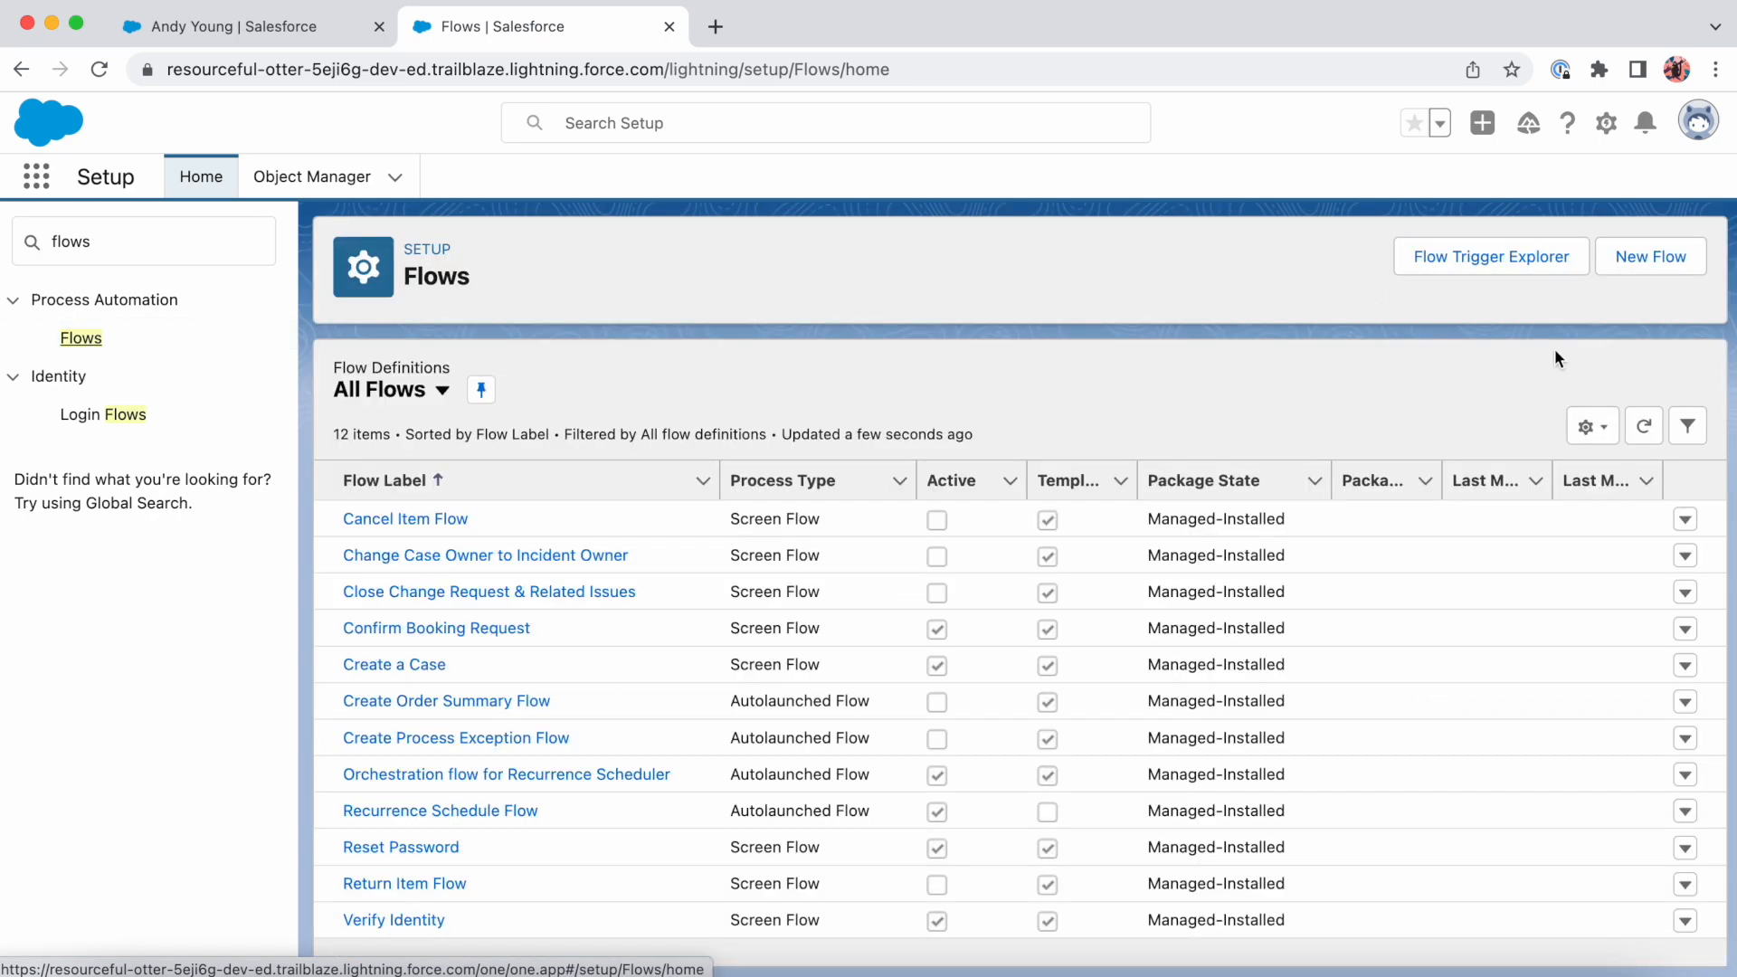
- Create a new flow of the Record-Triggered Flow type
left_click(1652, 263)
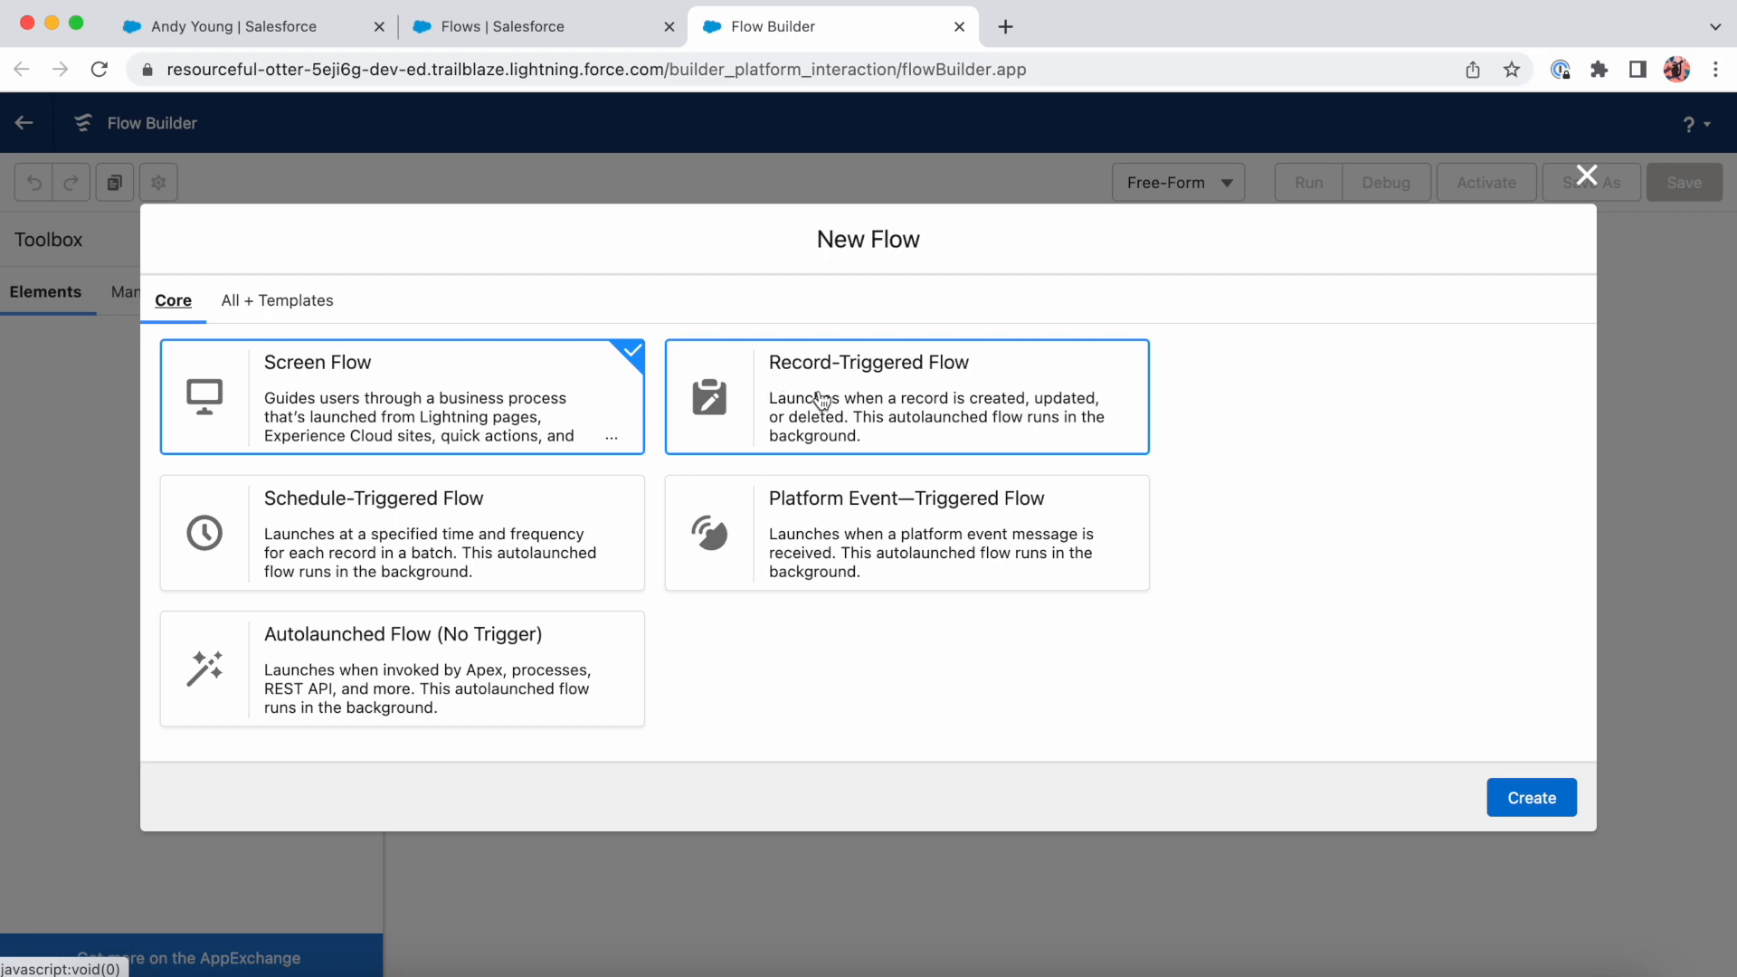
left_click(977, 419)
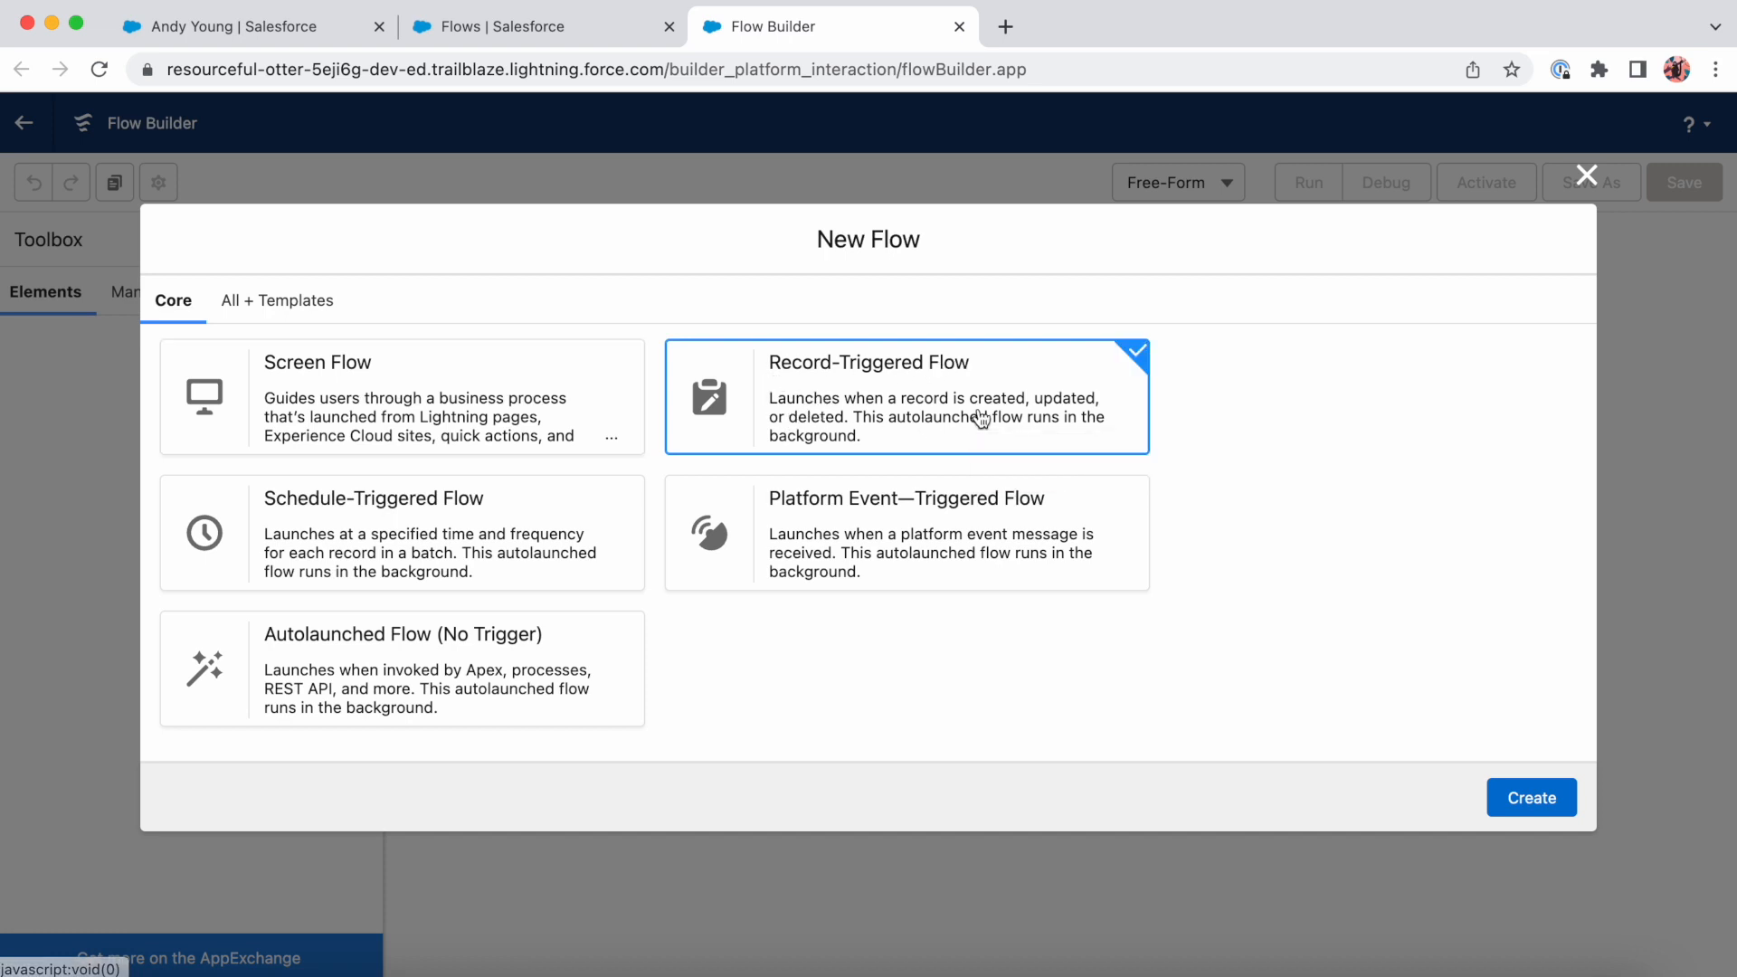
left_click(1530, 796)
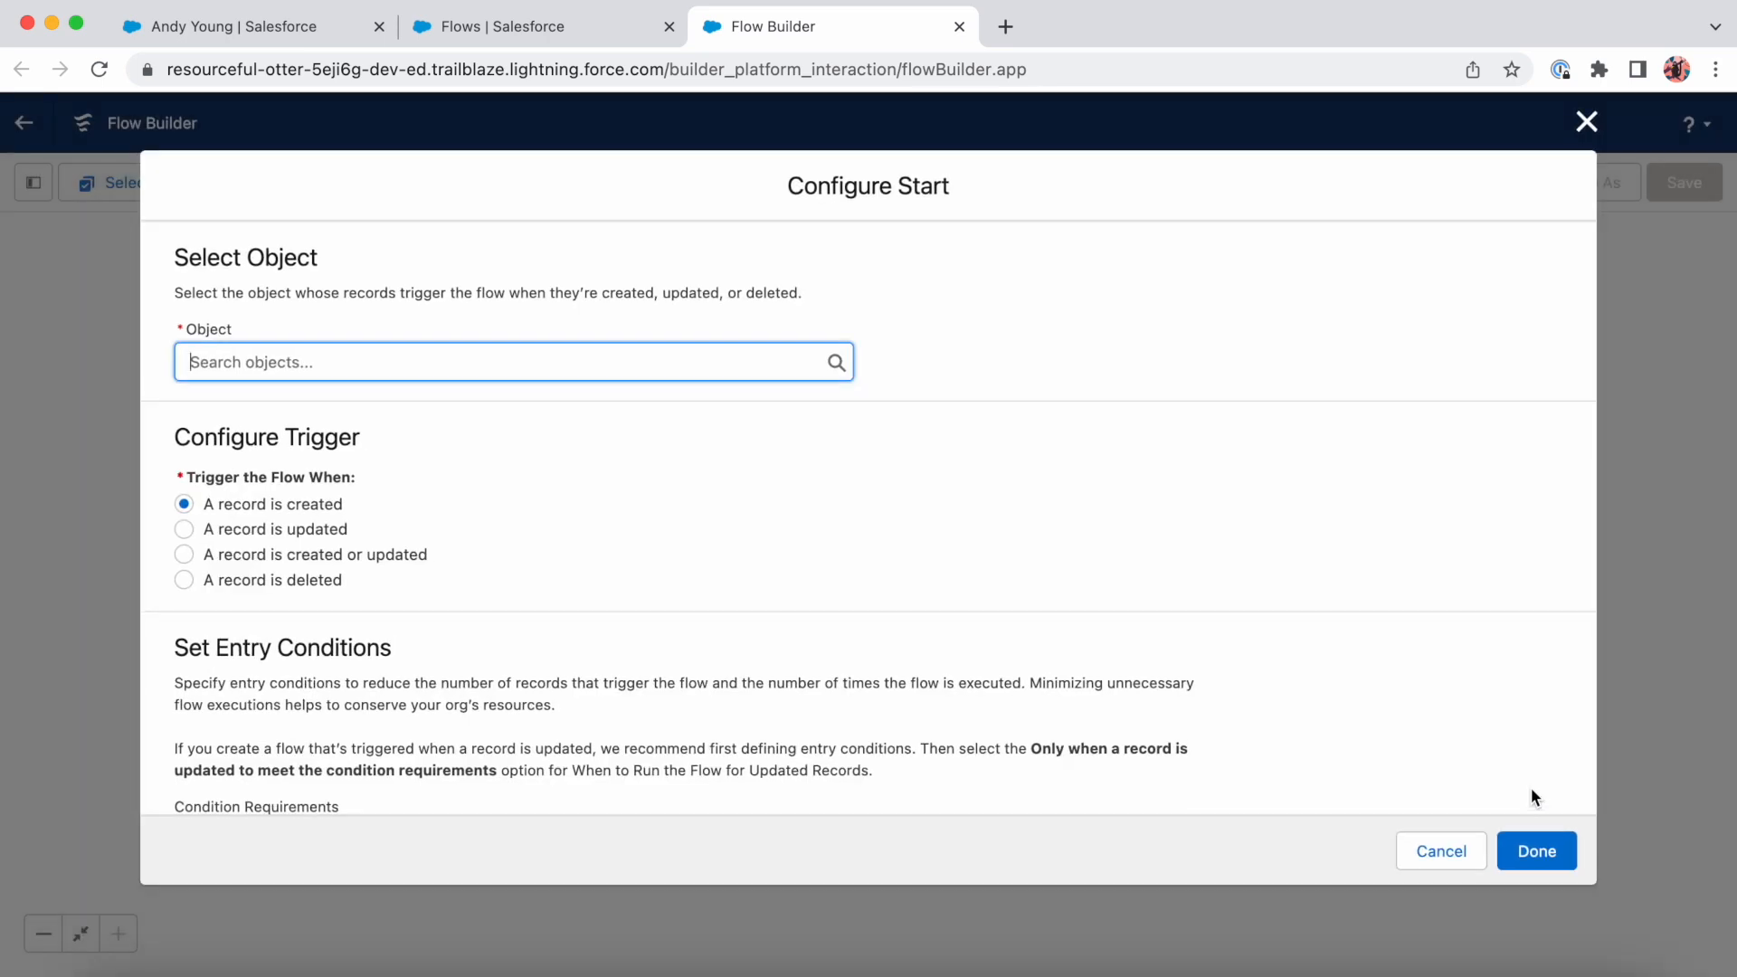
- Set Lead as the object whose records trigger the flow
scroll(1104, 562, "down", 3)
scroll(905, 434, "up", 3)
type("Lead")
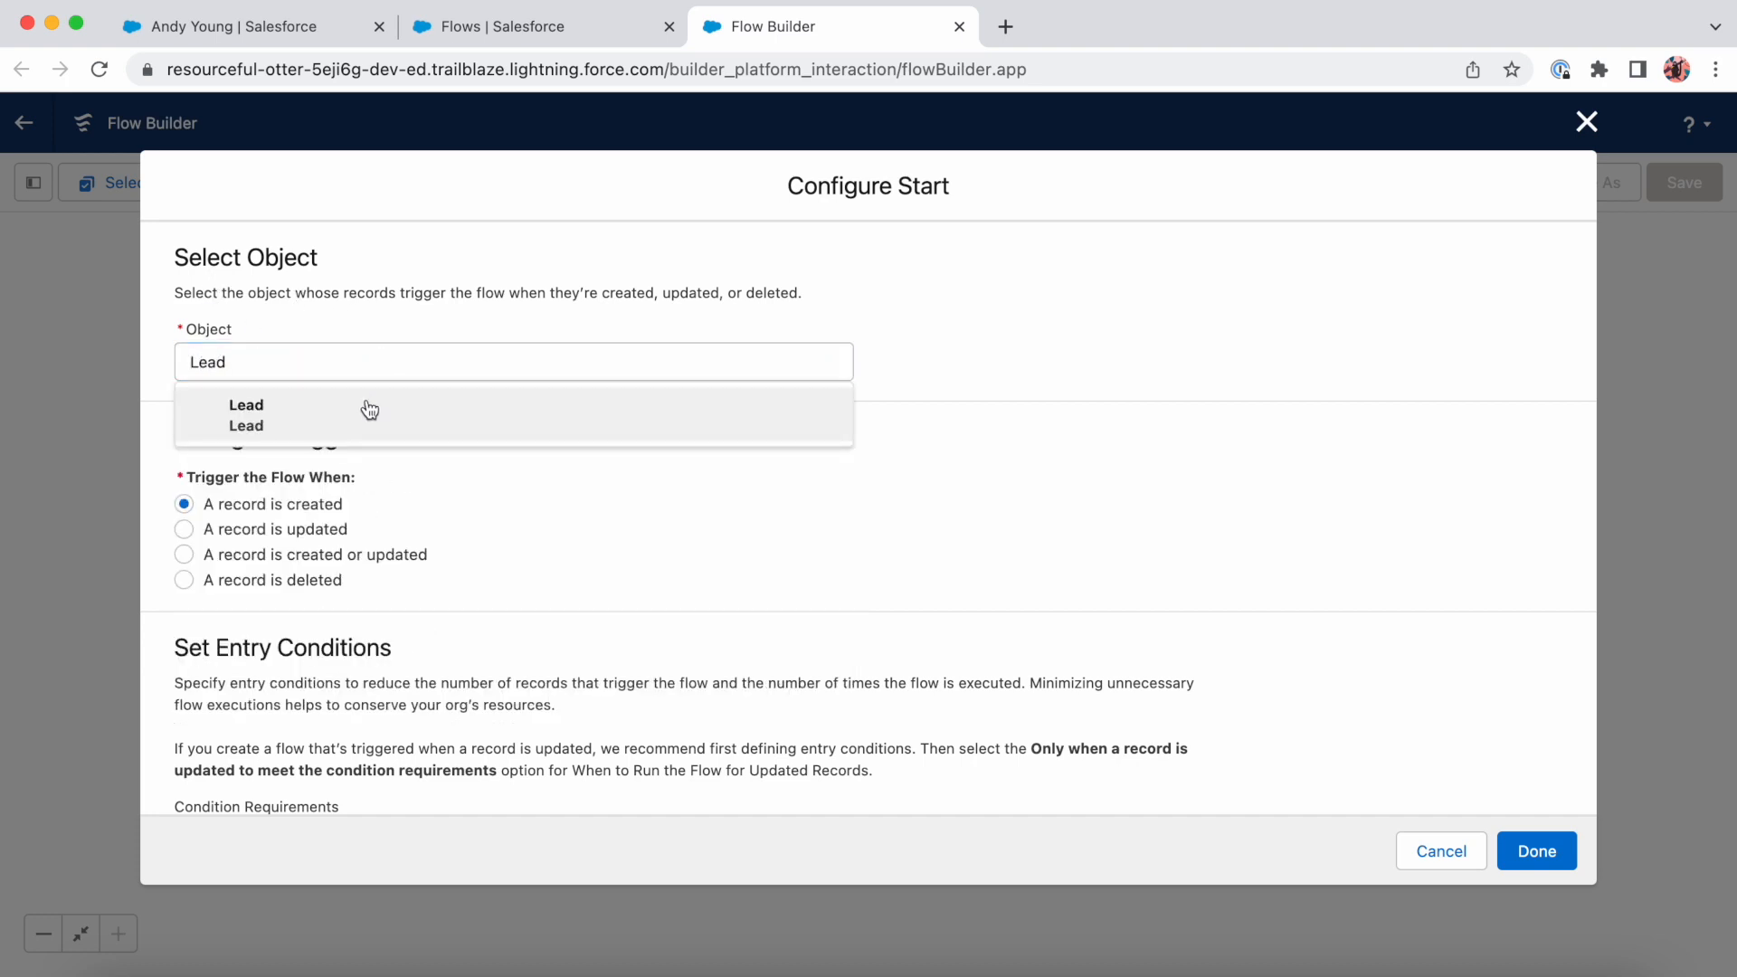
left_click(369, 410)
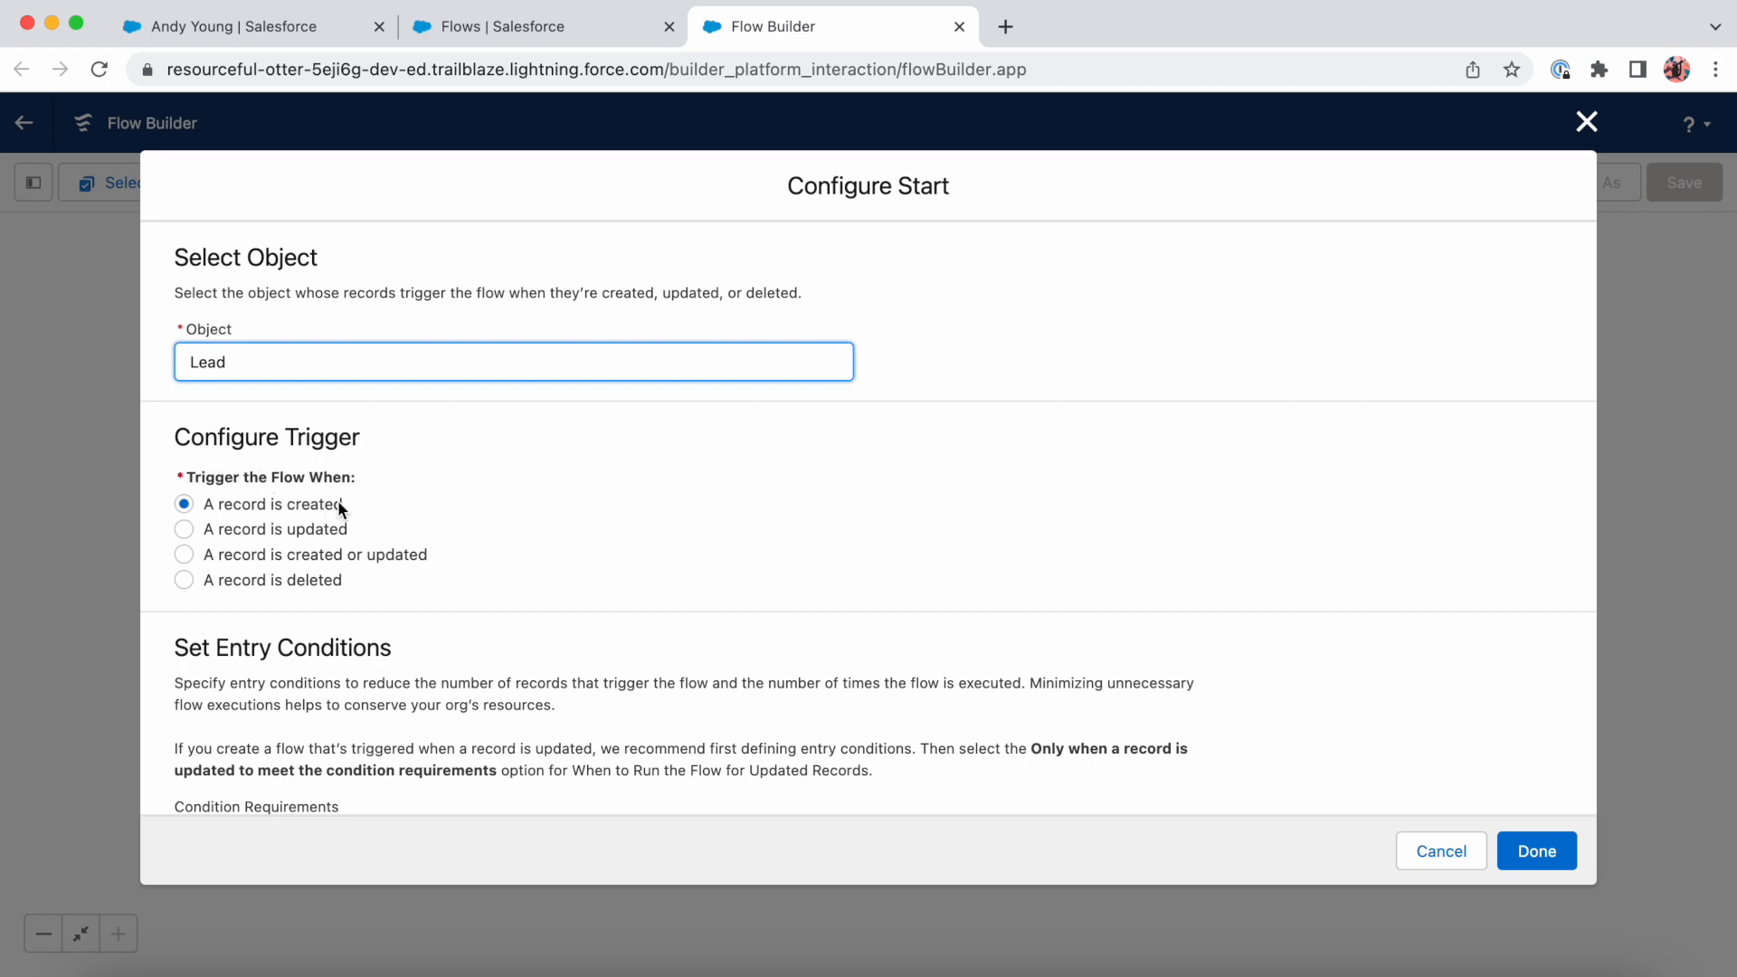
- Set the entry conditions to All Conditions Are Met (AND), with Status Equals Open - Not Contacted
scroll(456, 539, "down", 3)
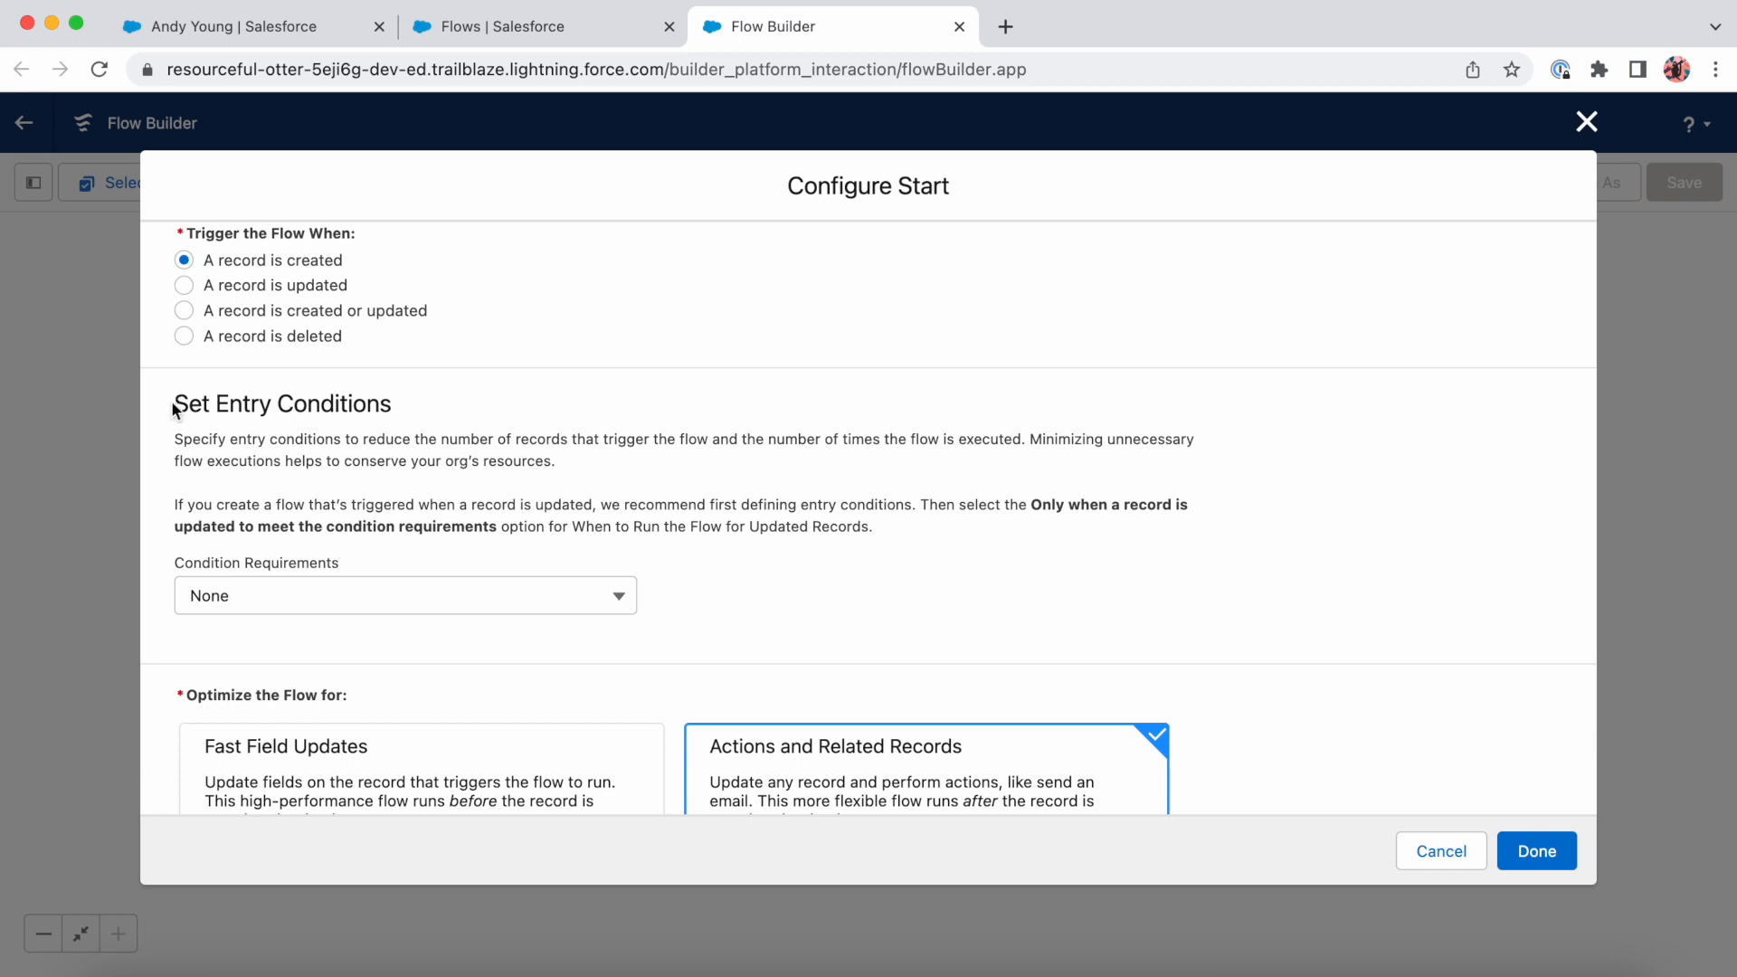
scroll(637, 453, "down", 1)
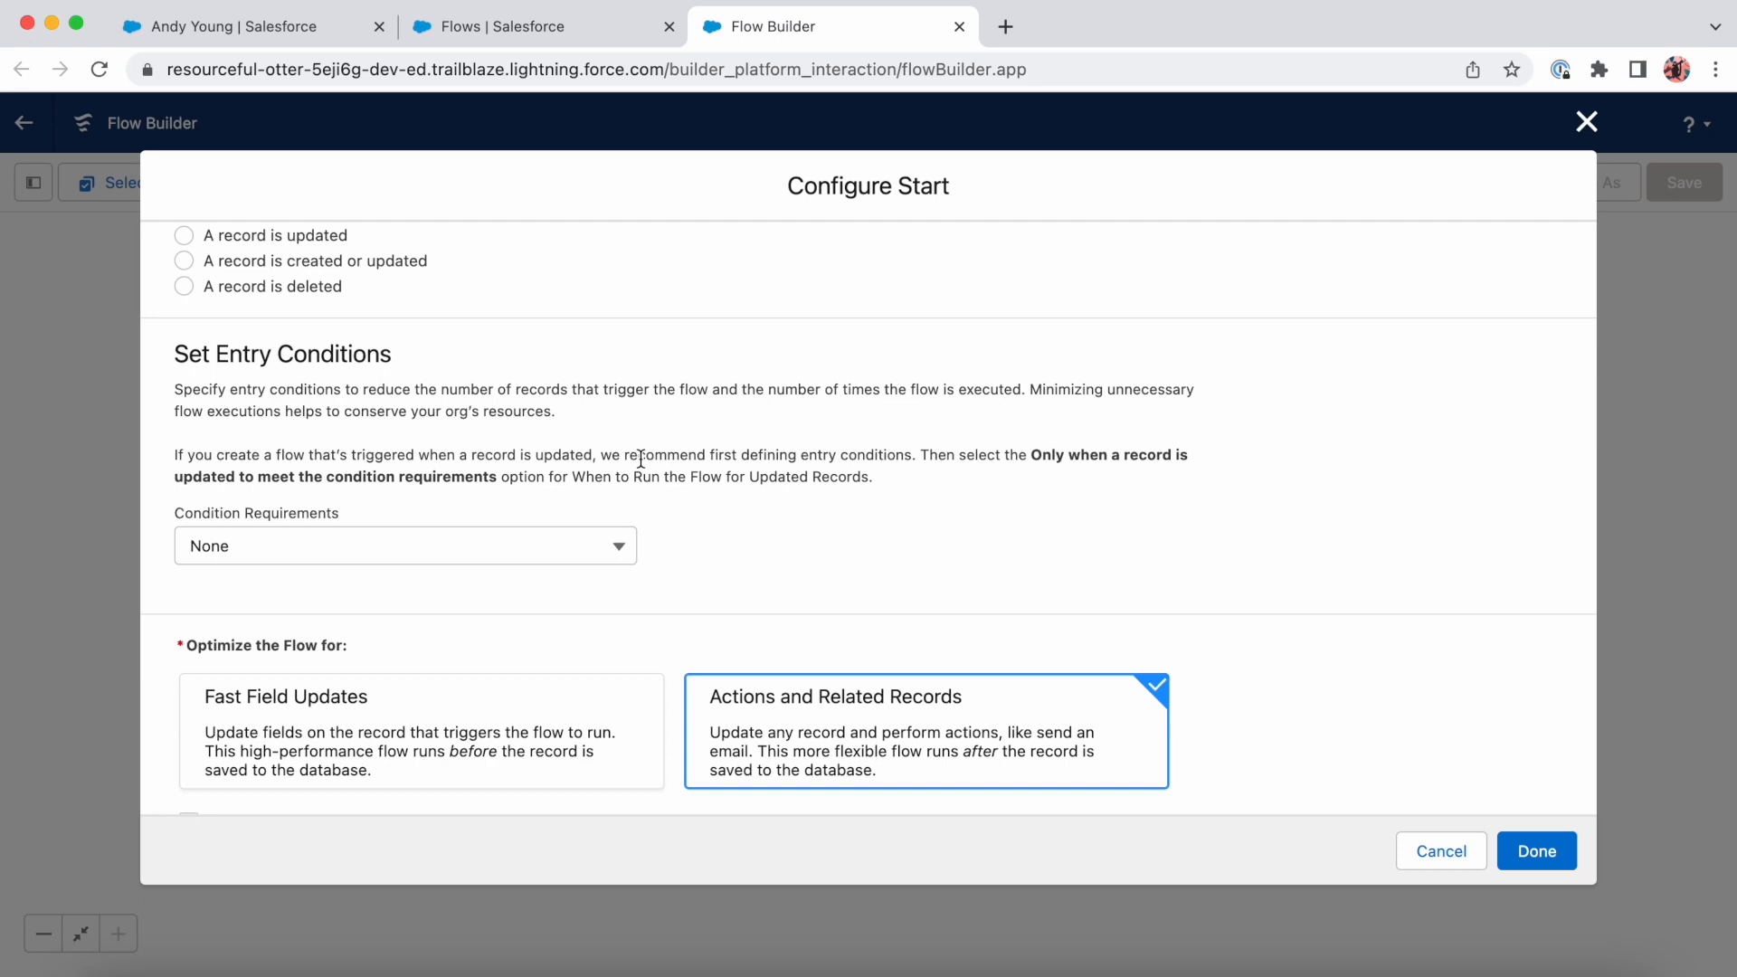
left_click(583, 558)
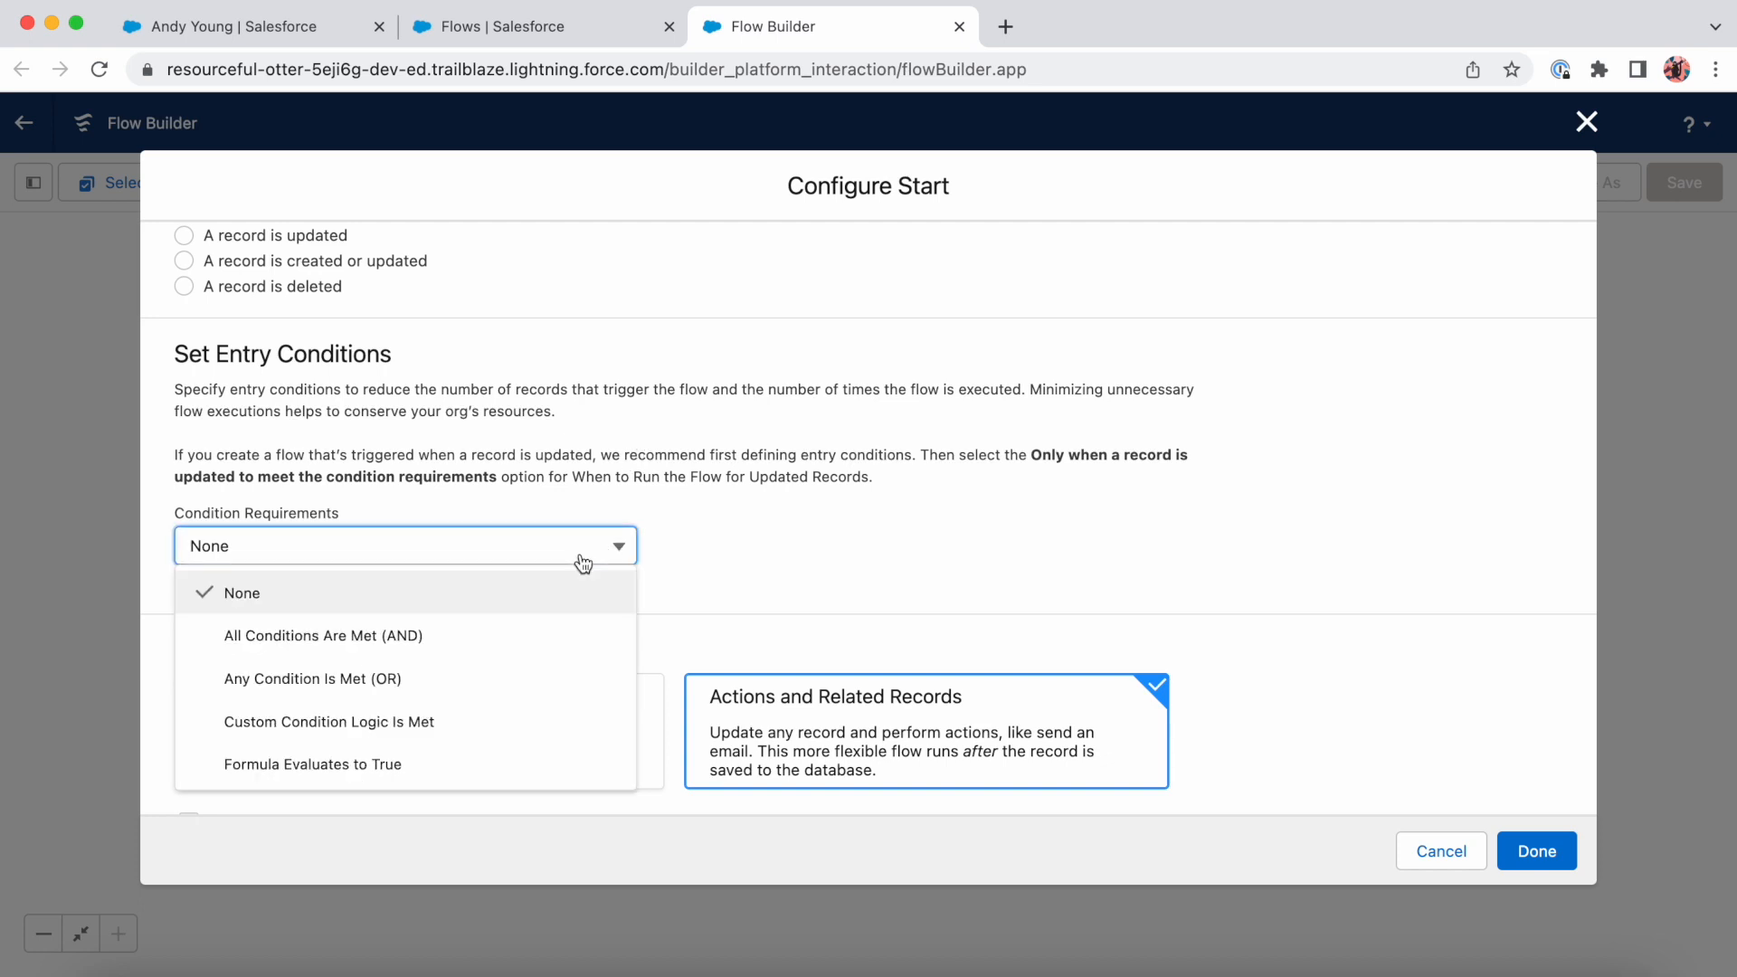
left_click(521, 639)
left_click(489, 642)
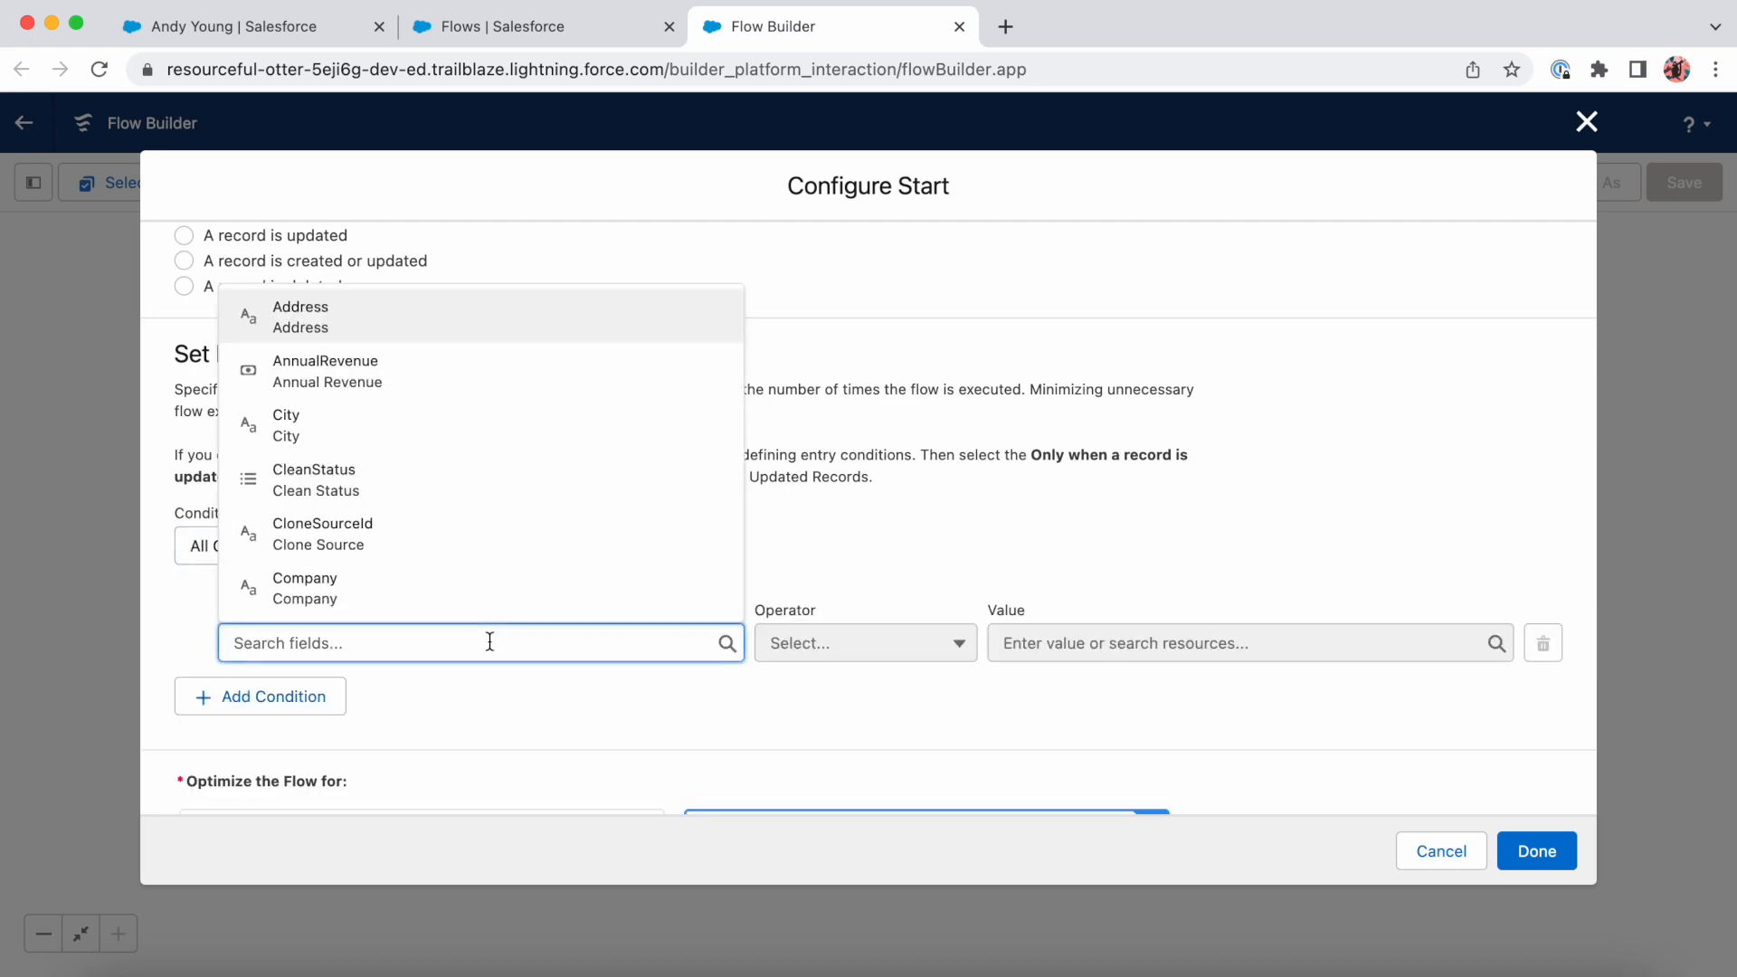
type("stat")
left_click(524, 593)
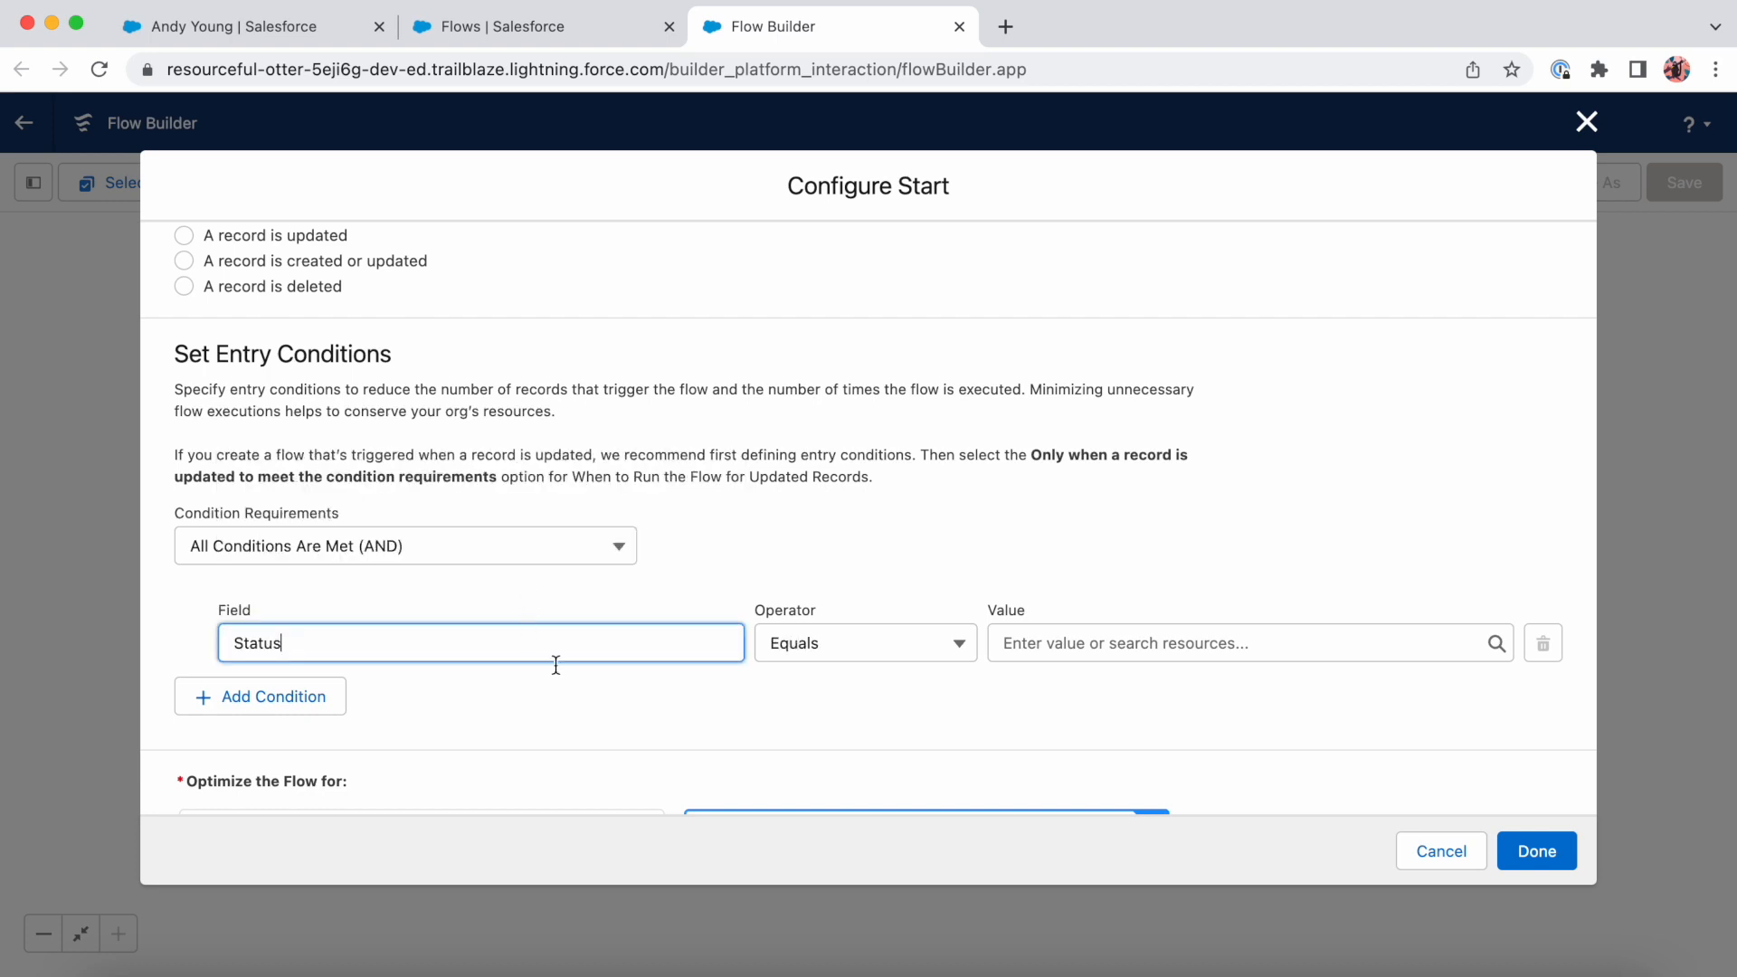
left_click(1098, 643)
type("op")
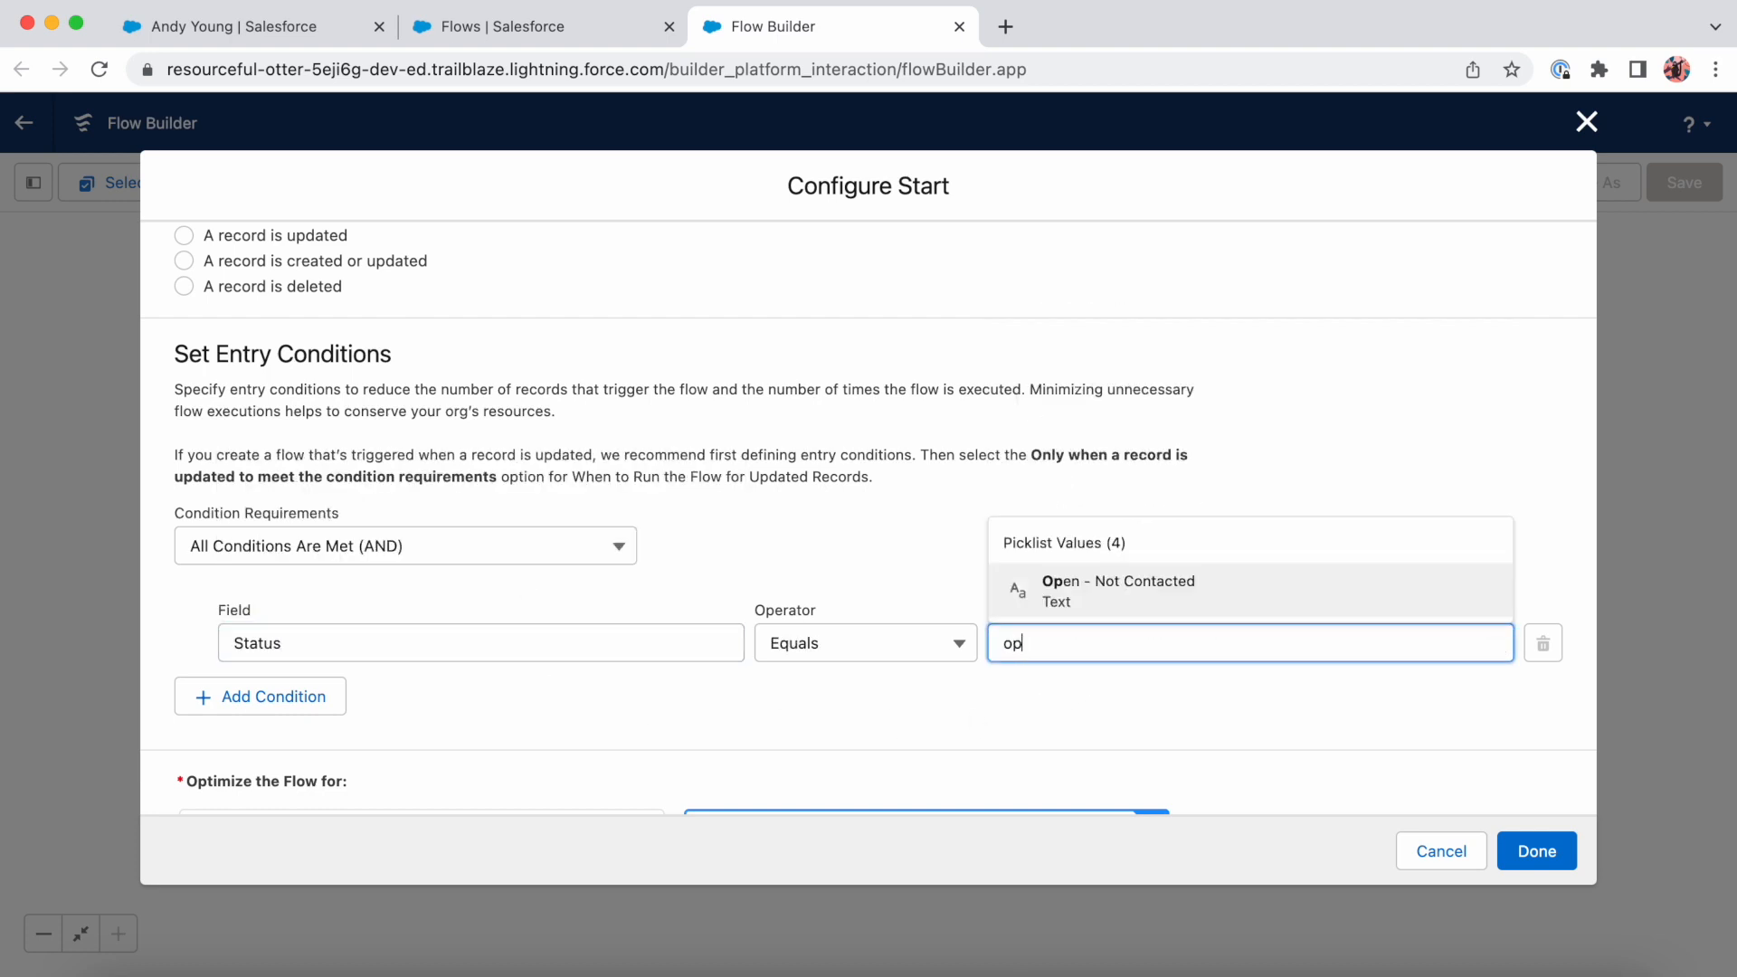
left_click(1134, 593)
- Review the object, trigger and entry condition, and confirm the flow's start configuration
scroll(1056, 662, "down", 4)
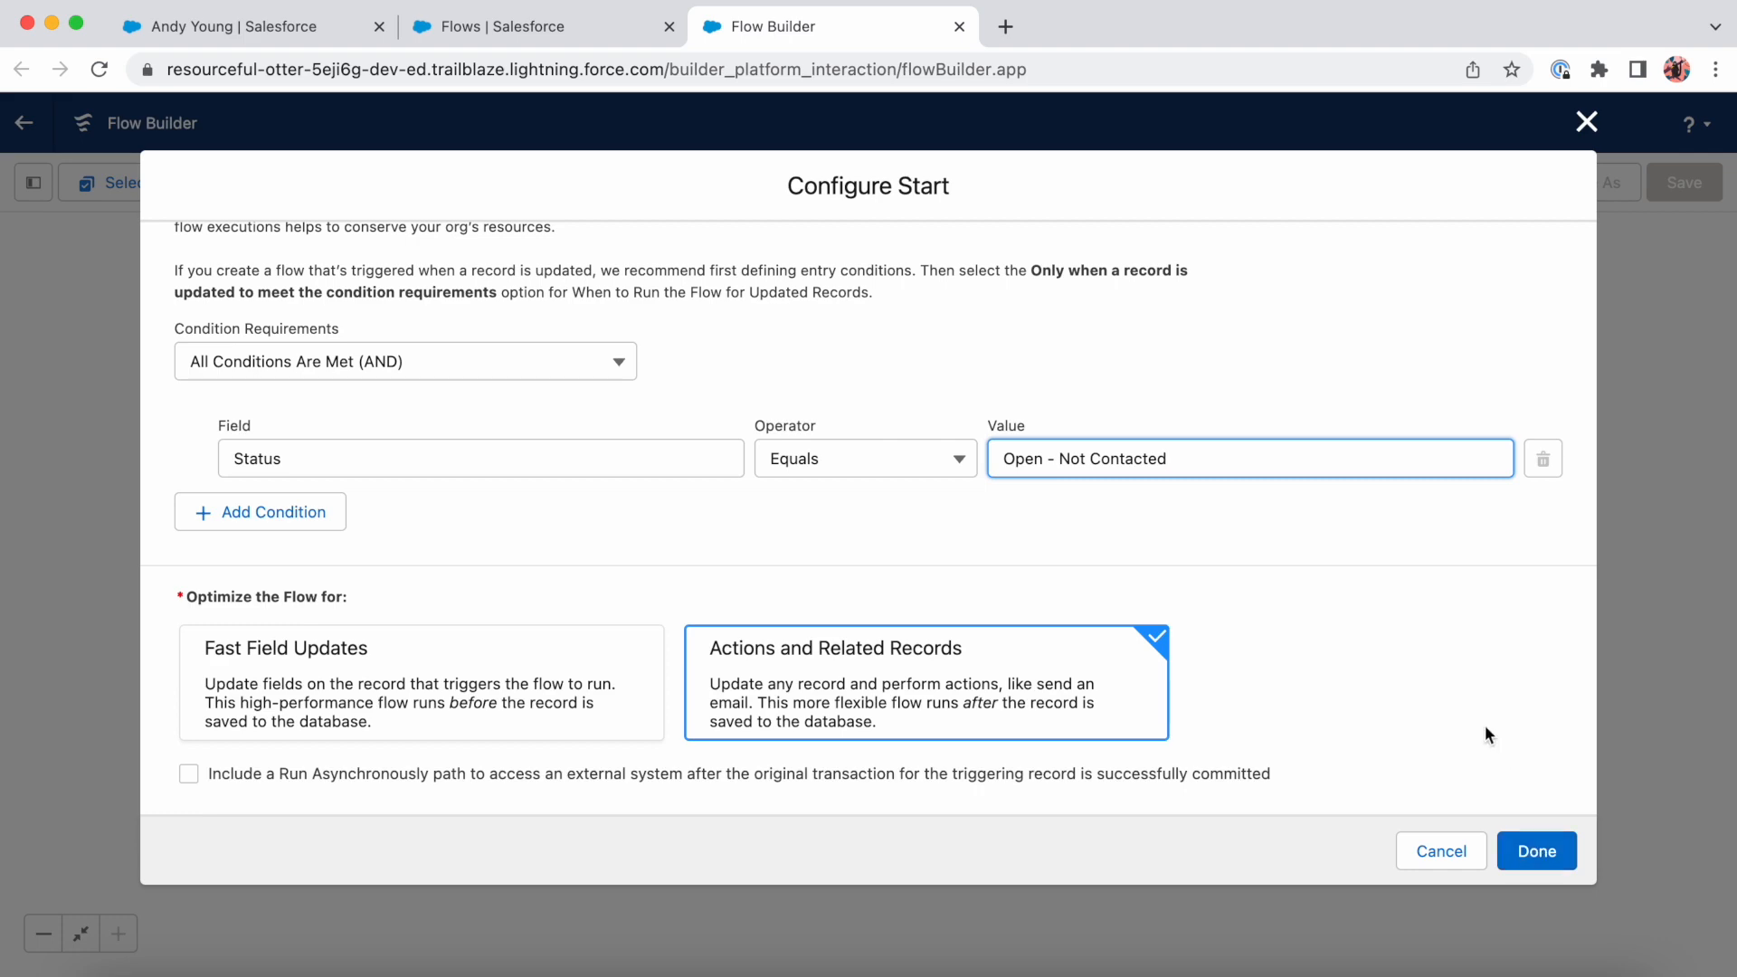
scroll(1484, 724, "up", 4)
scroll(1484, 724, "up", 3)
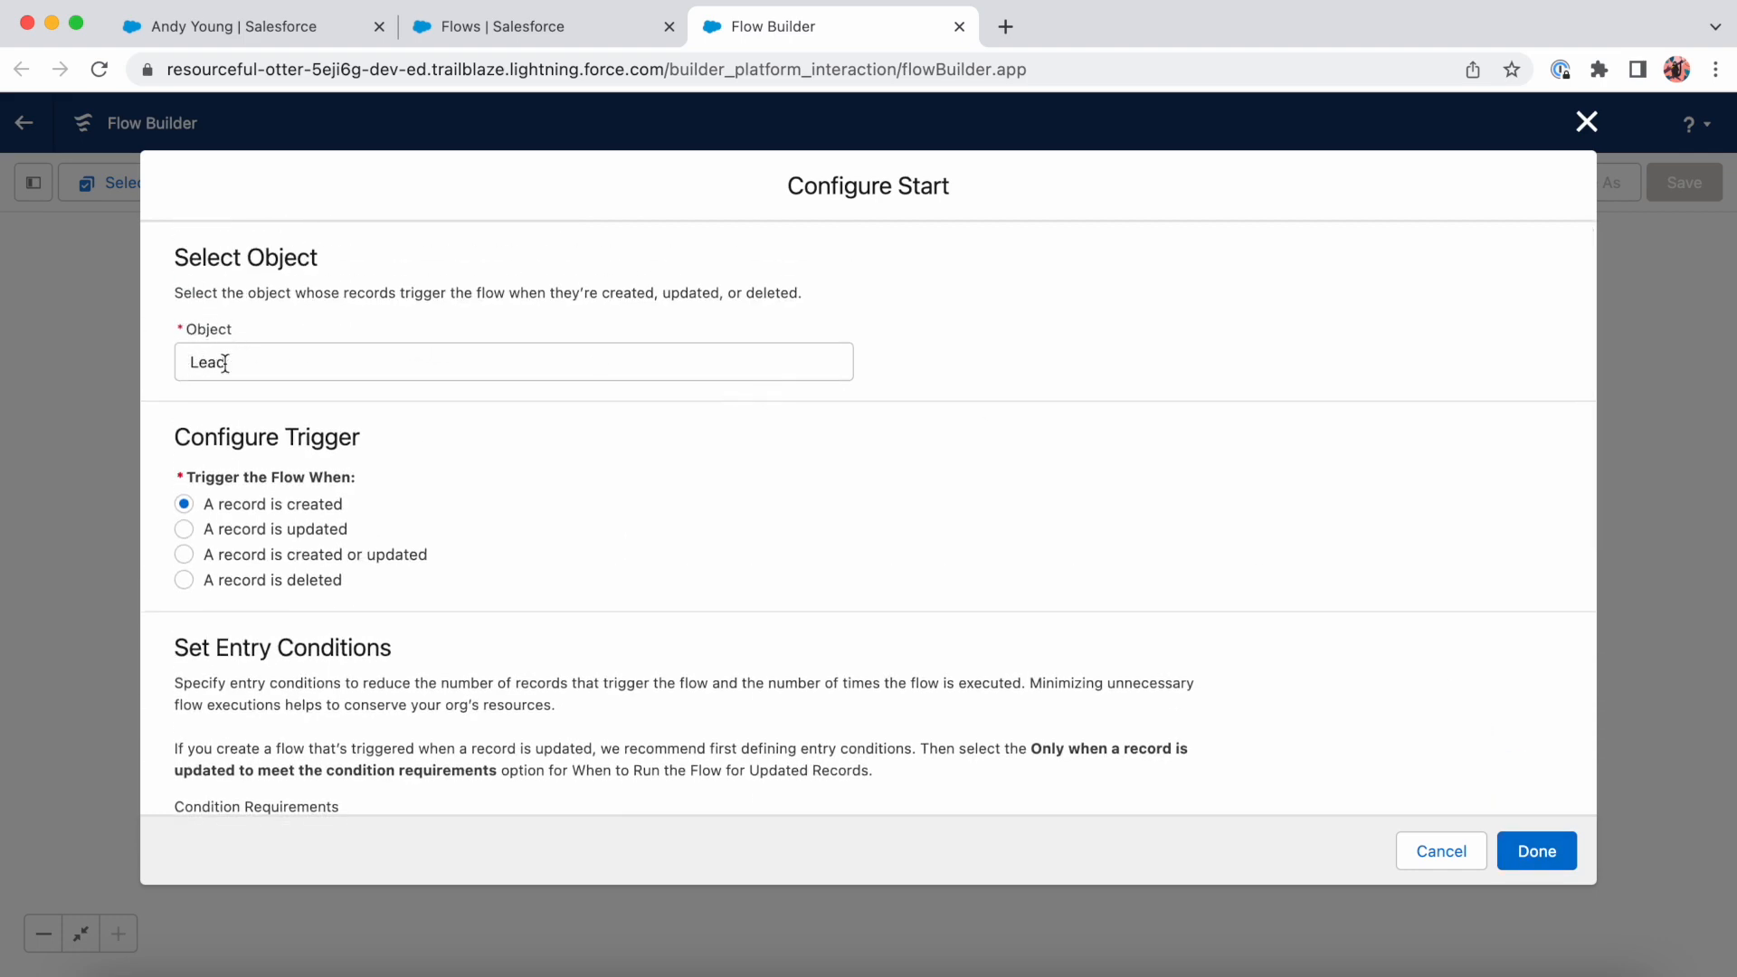
scroll(366, 496, "down", 4)
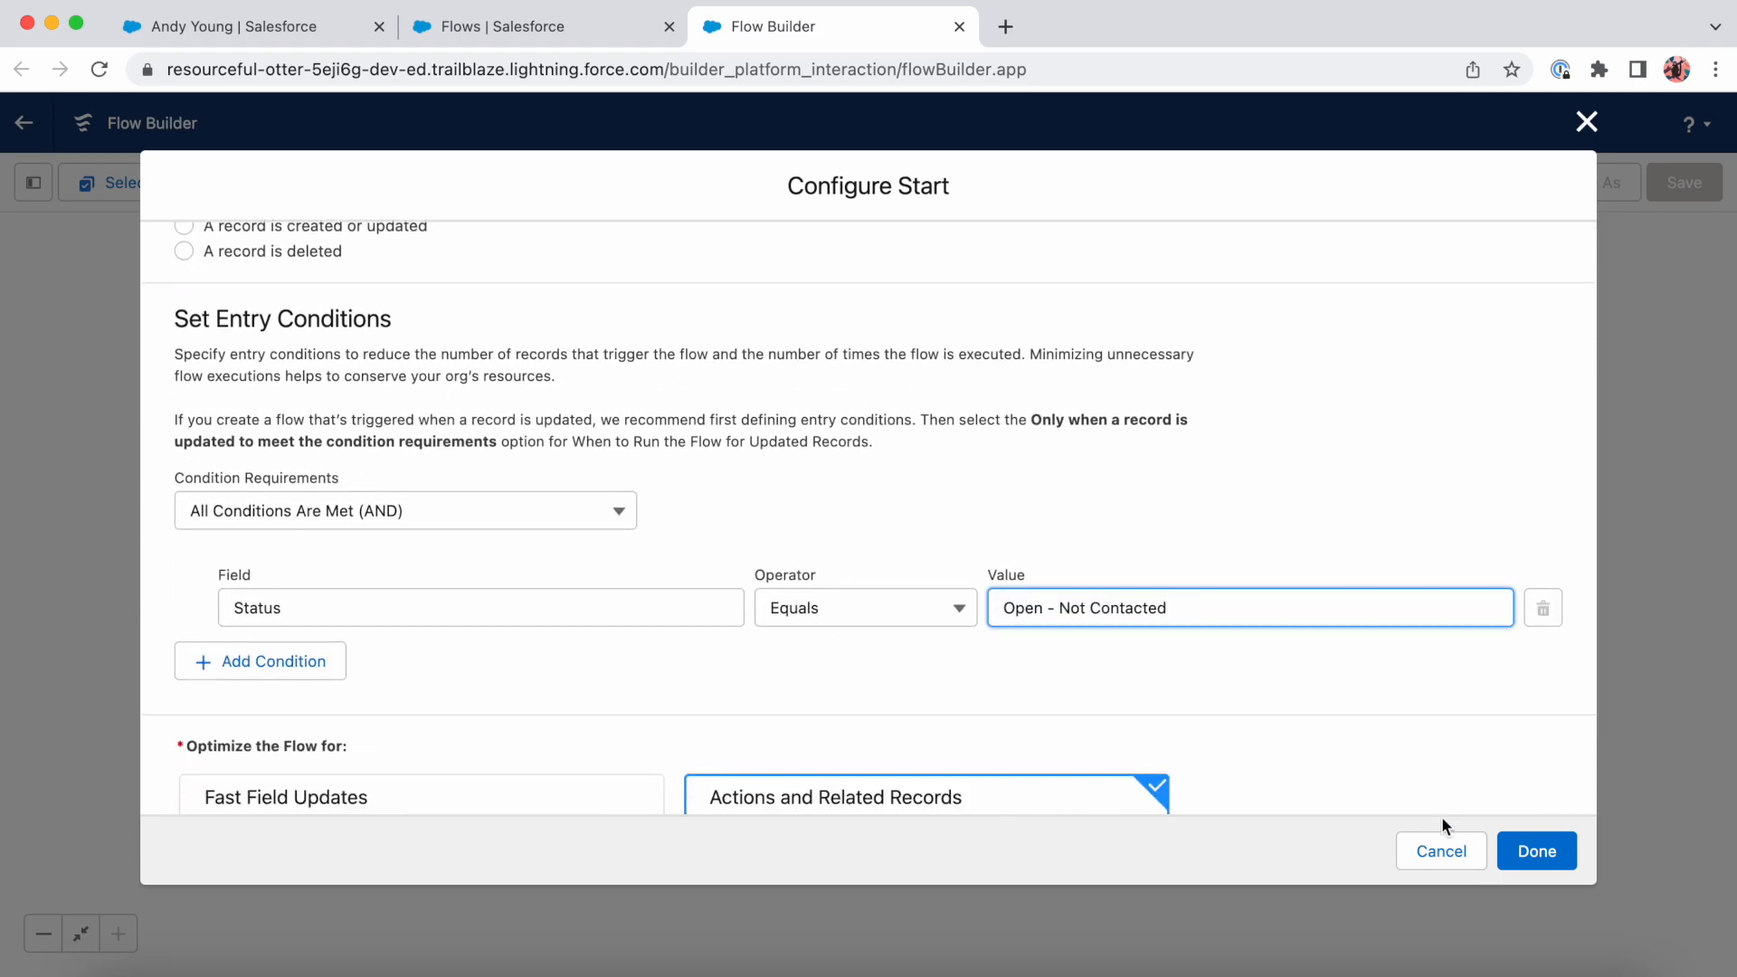
left_click(1542, 855)
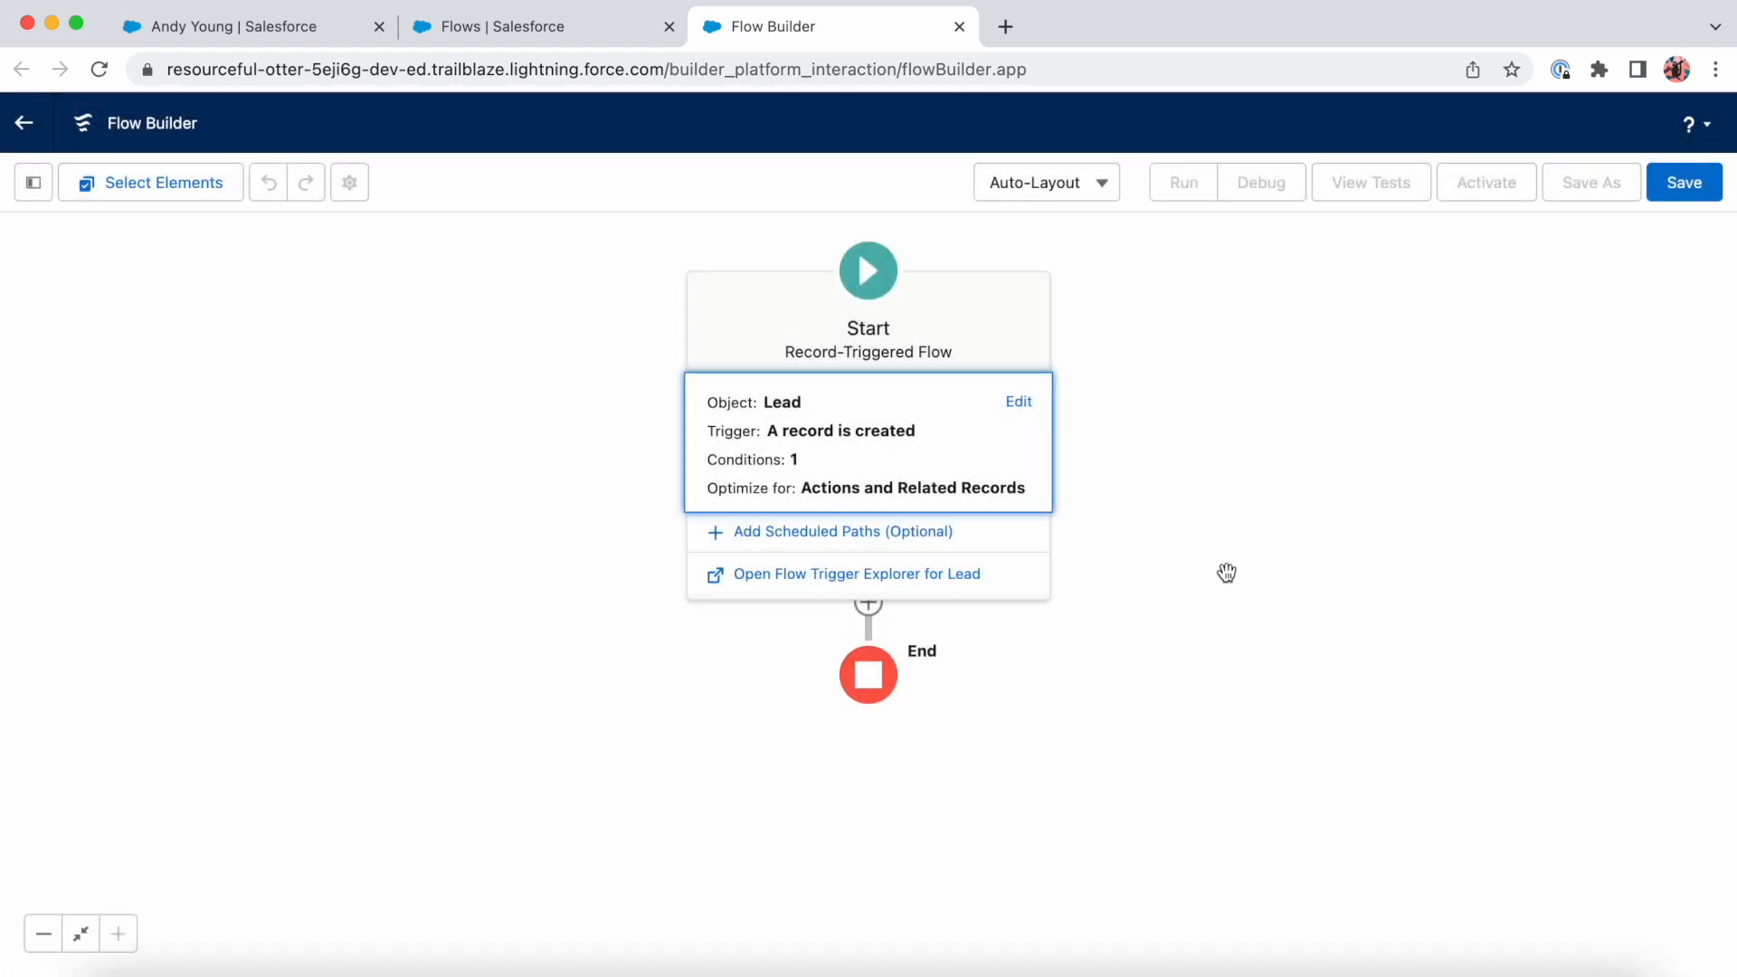
- Add an Update Triggering Record element after the start, labelled "Update Lead" and described as "Updates the Lead Rating to Cold"
left_click_drag(1226, 574, 1186, 587)
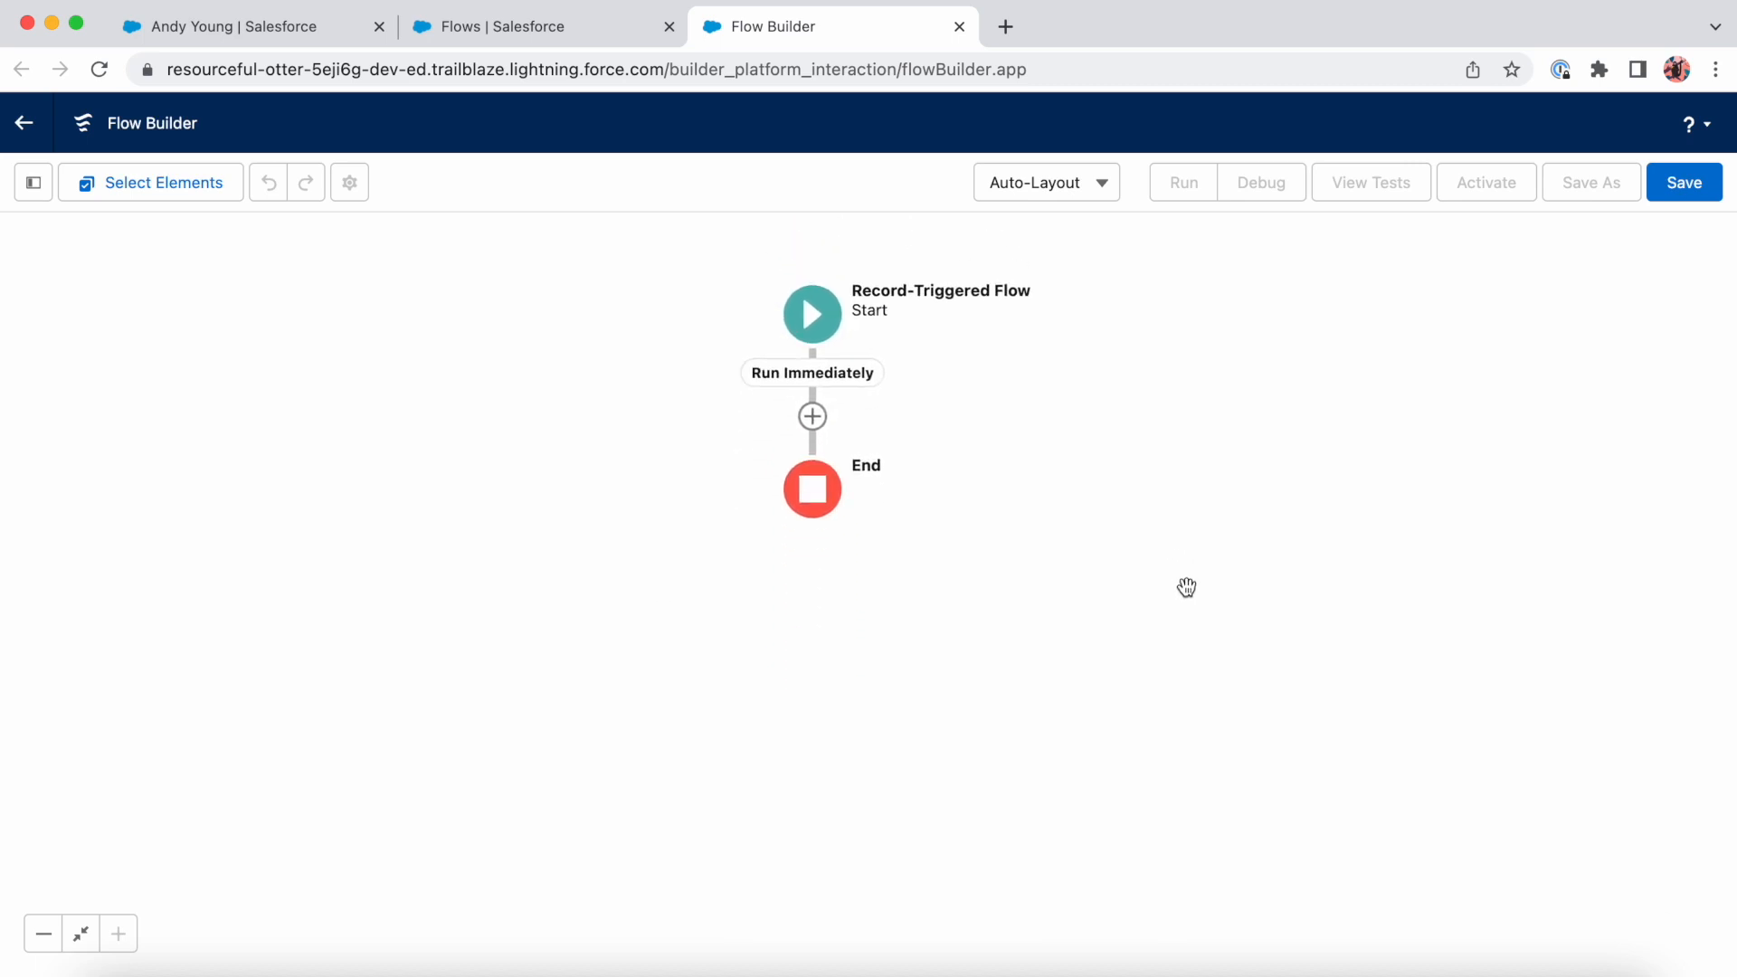
left_click(813, 417)
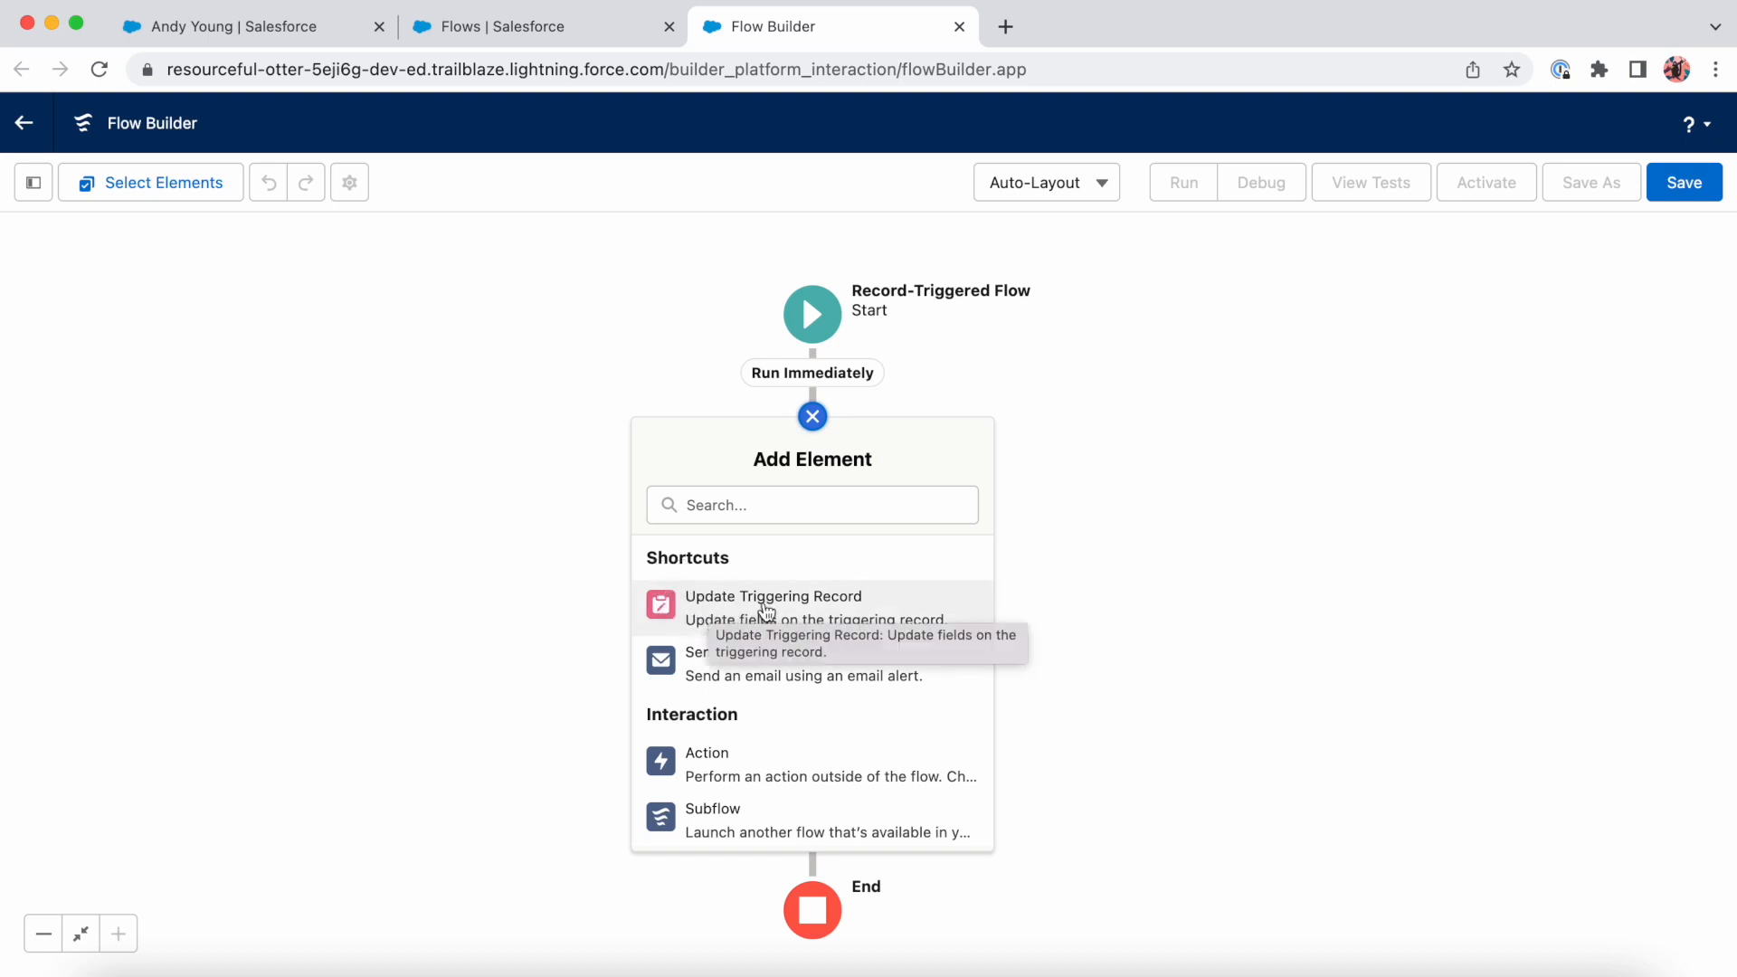
left_click(858, 612)
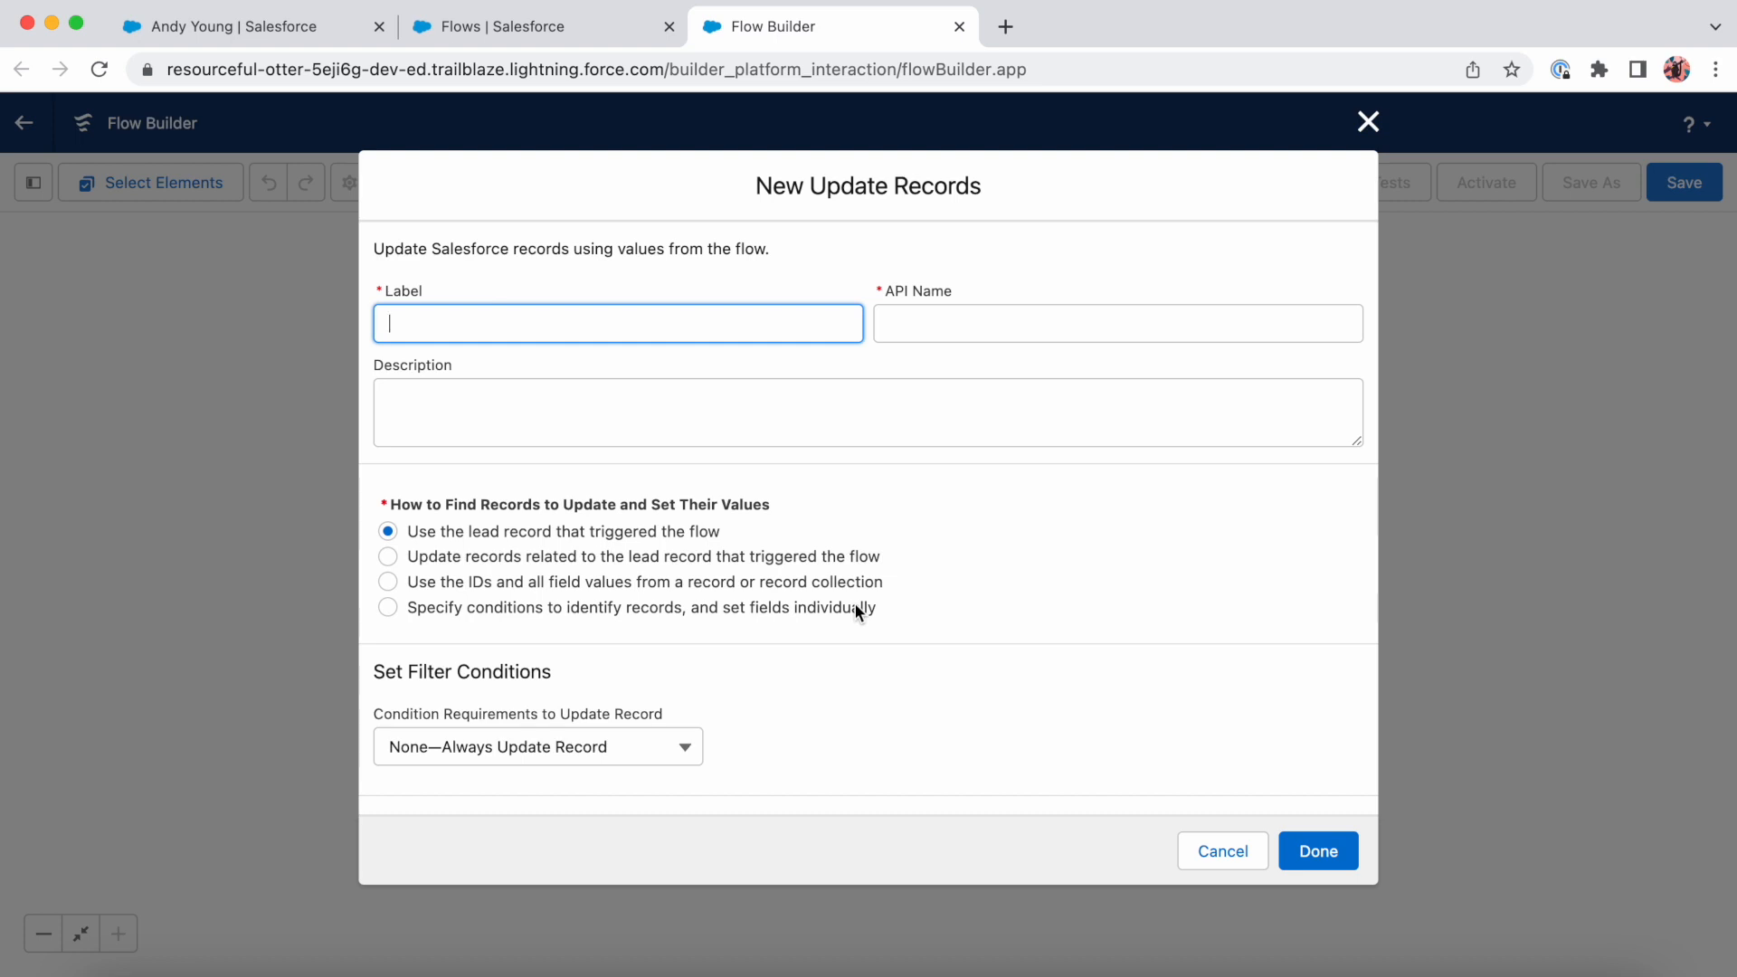
type("Update Lead")
key("Tab")
key("Tab")
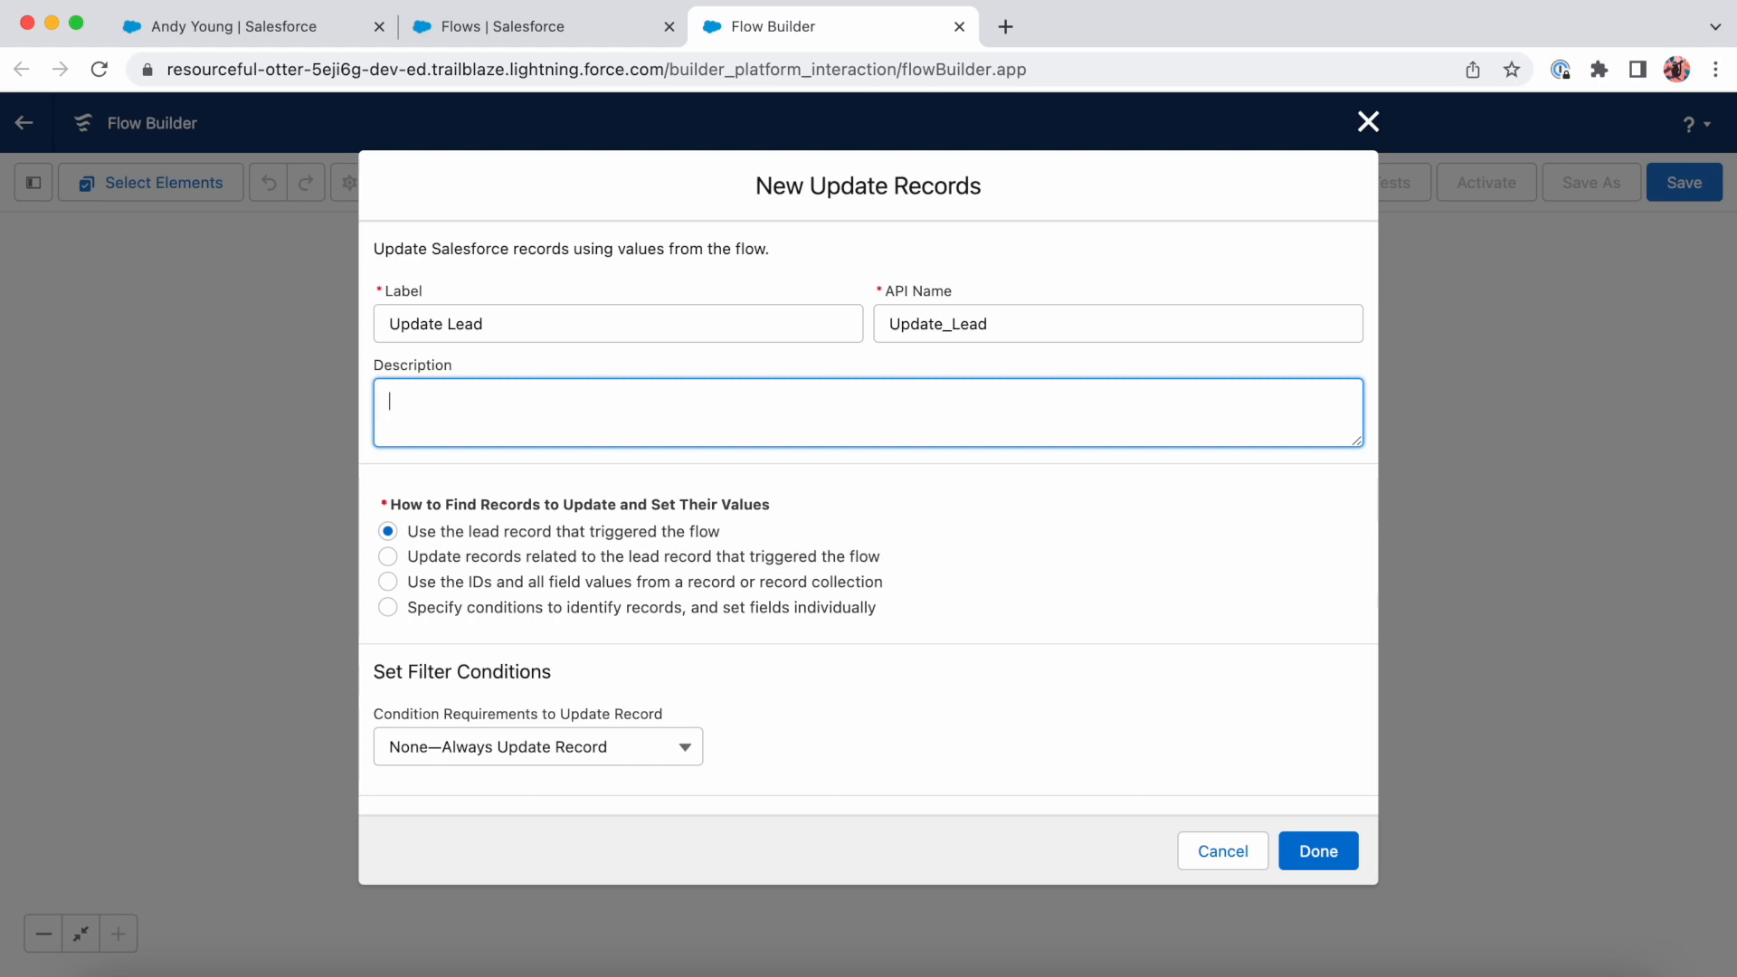
type("Updates the Lead Rating to Cold")
- Set the triggering lead's Rating field to Cold and finish the update element
scroll(785, 657, "down", 1)
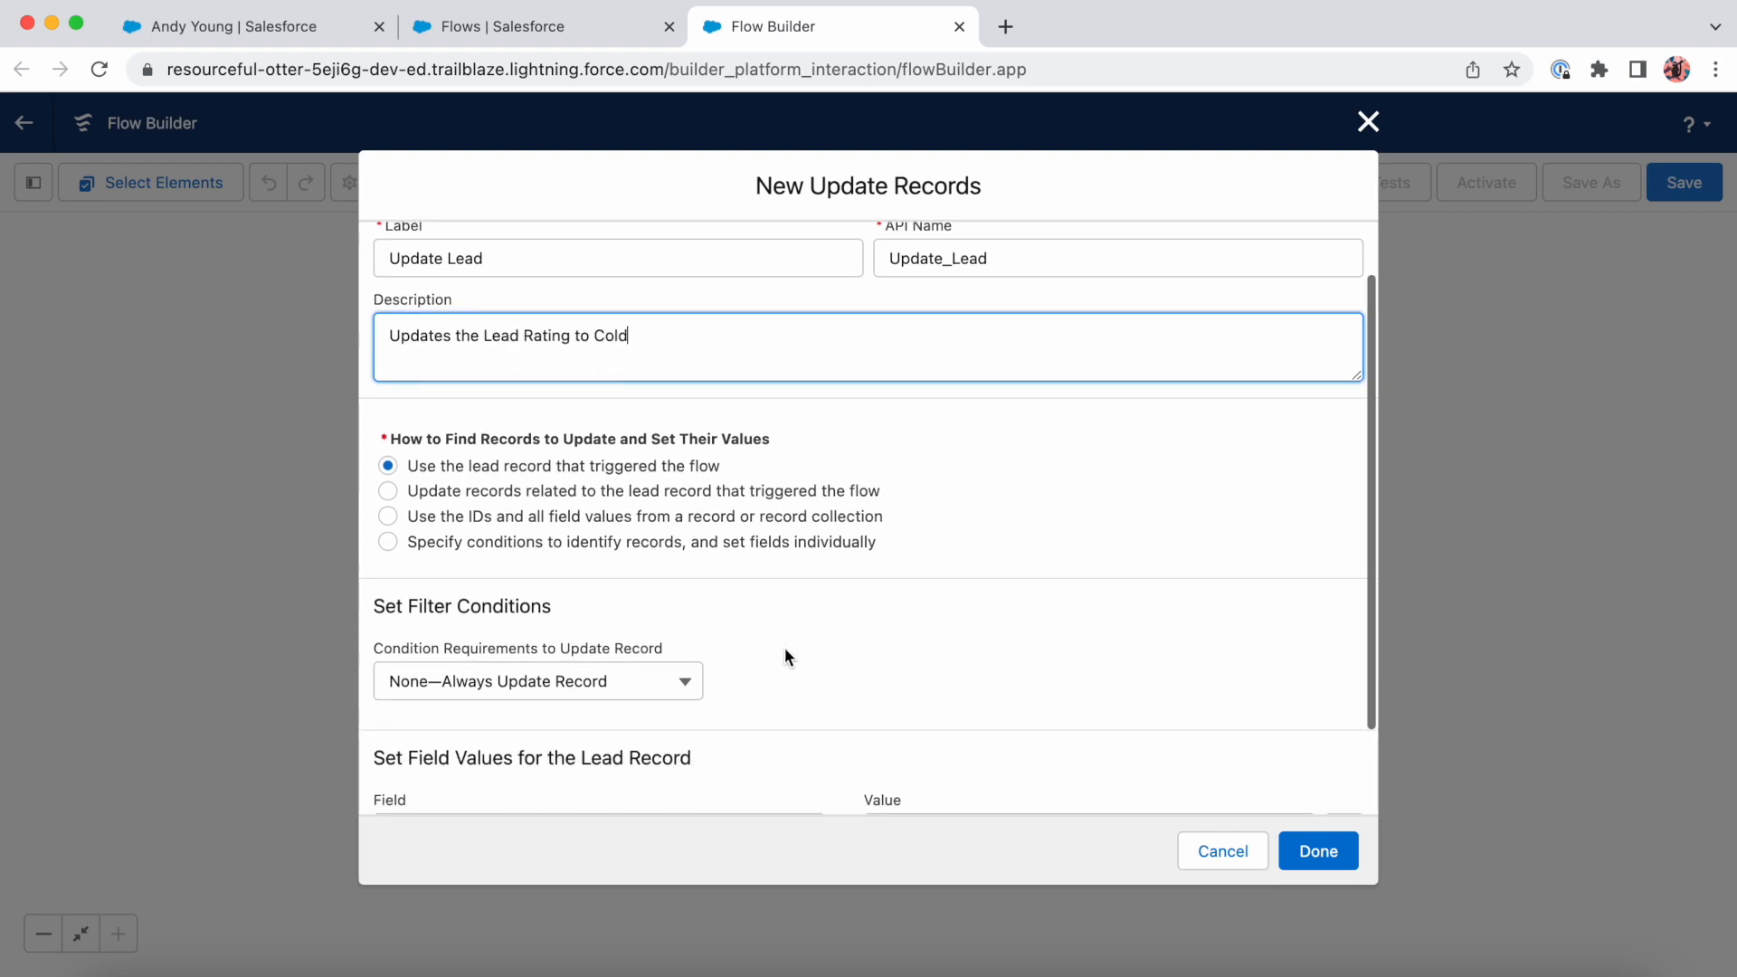
scroll(696, 466, "down", 1)
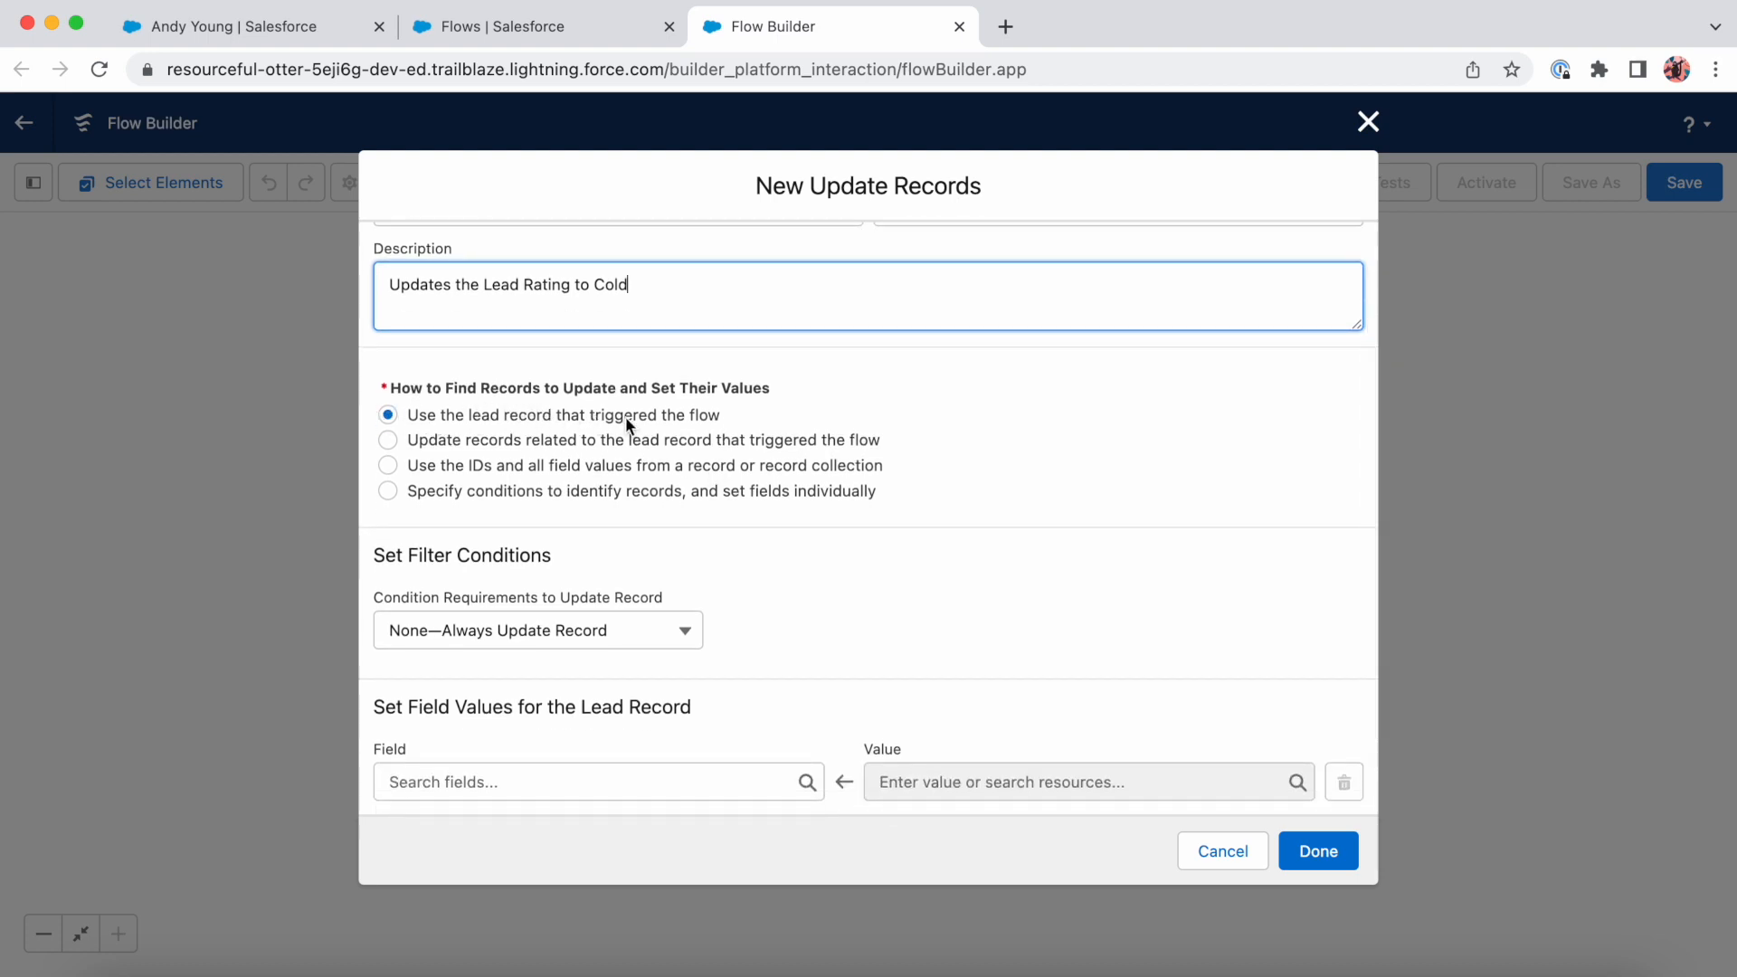
scroll(708, 518, "down", 1)
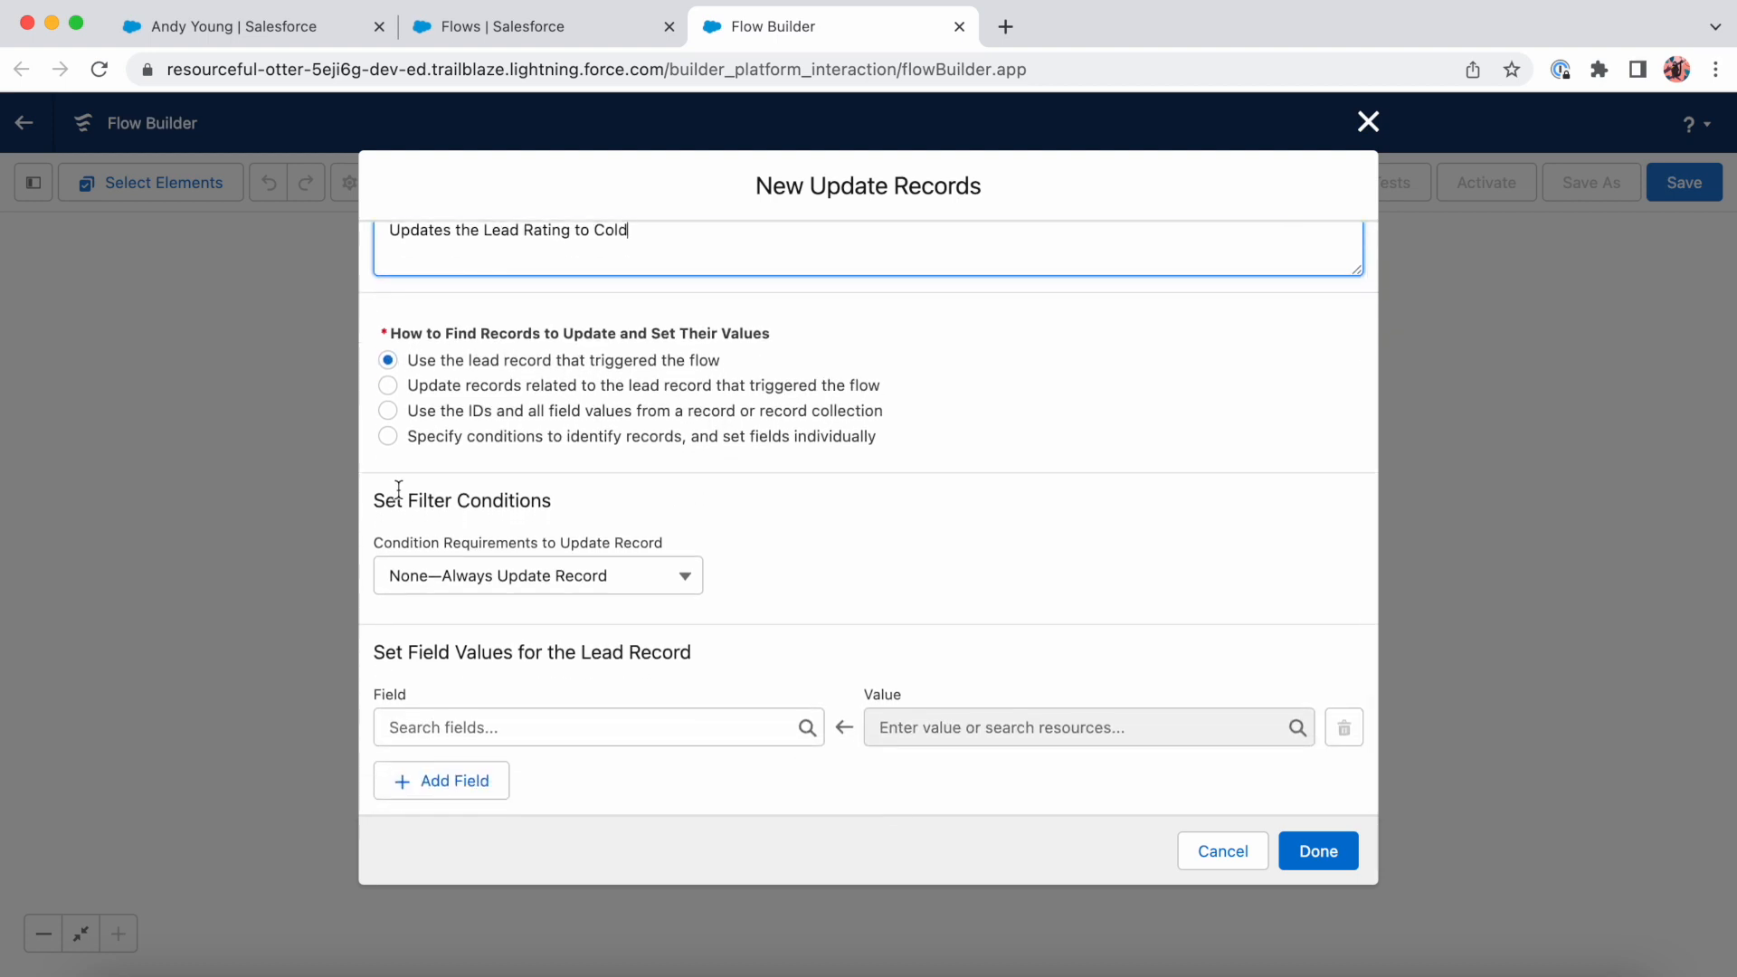
left_click(602, 723)
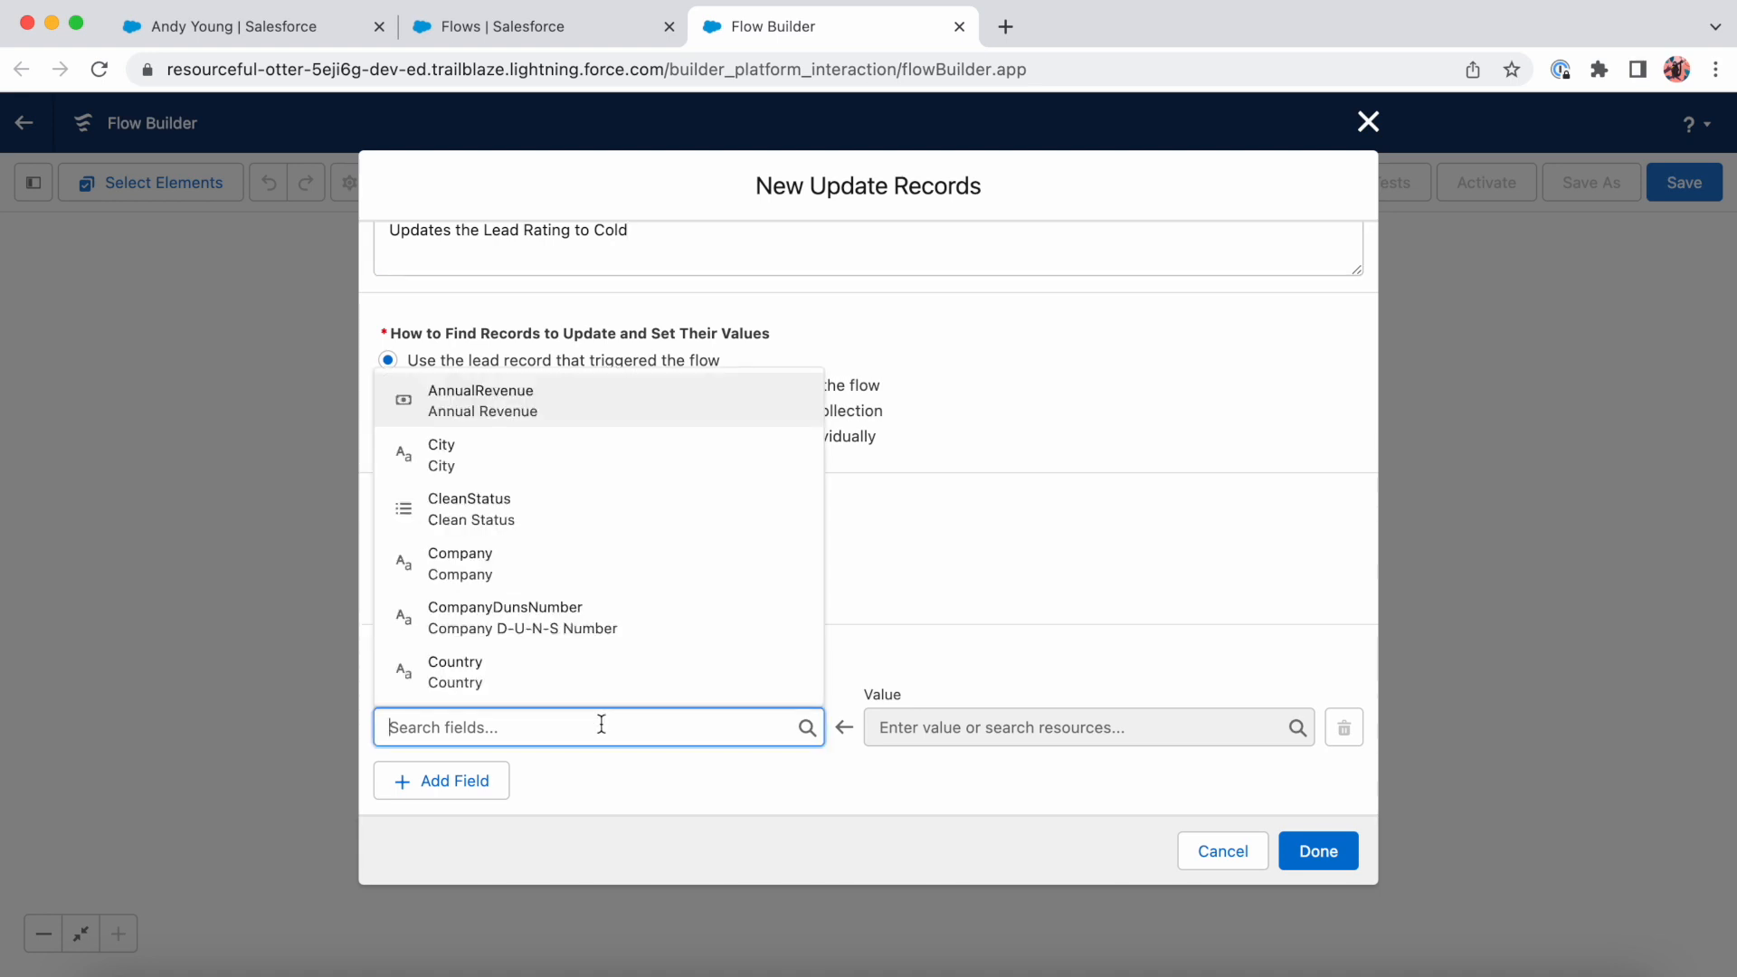
type("rating")
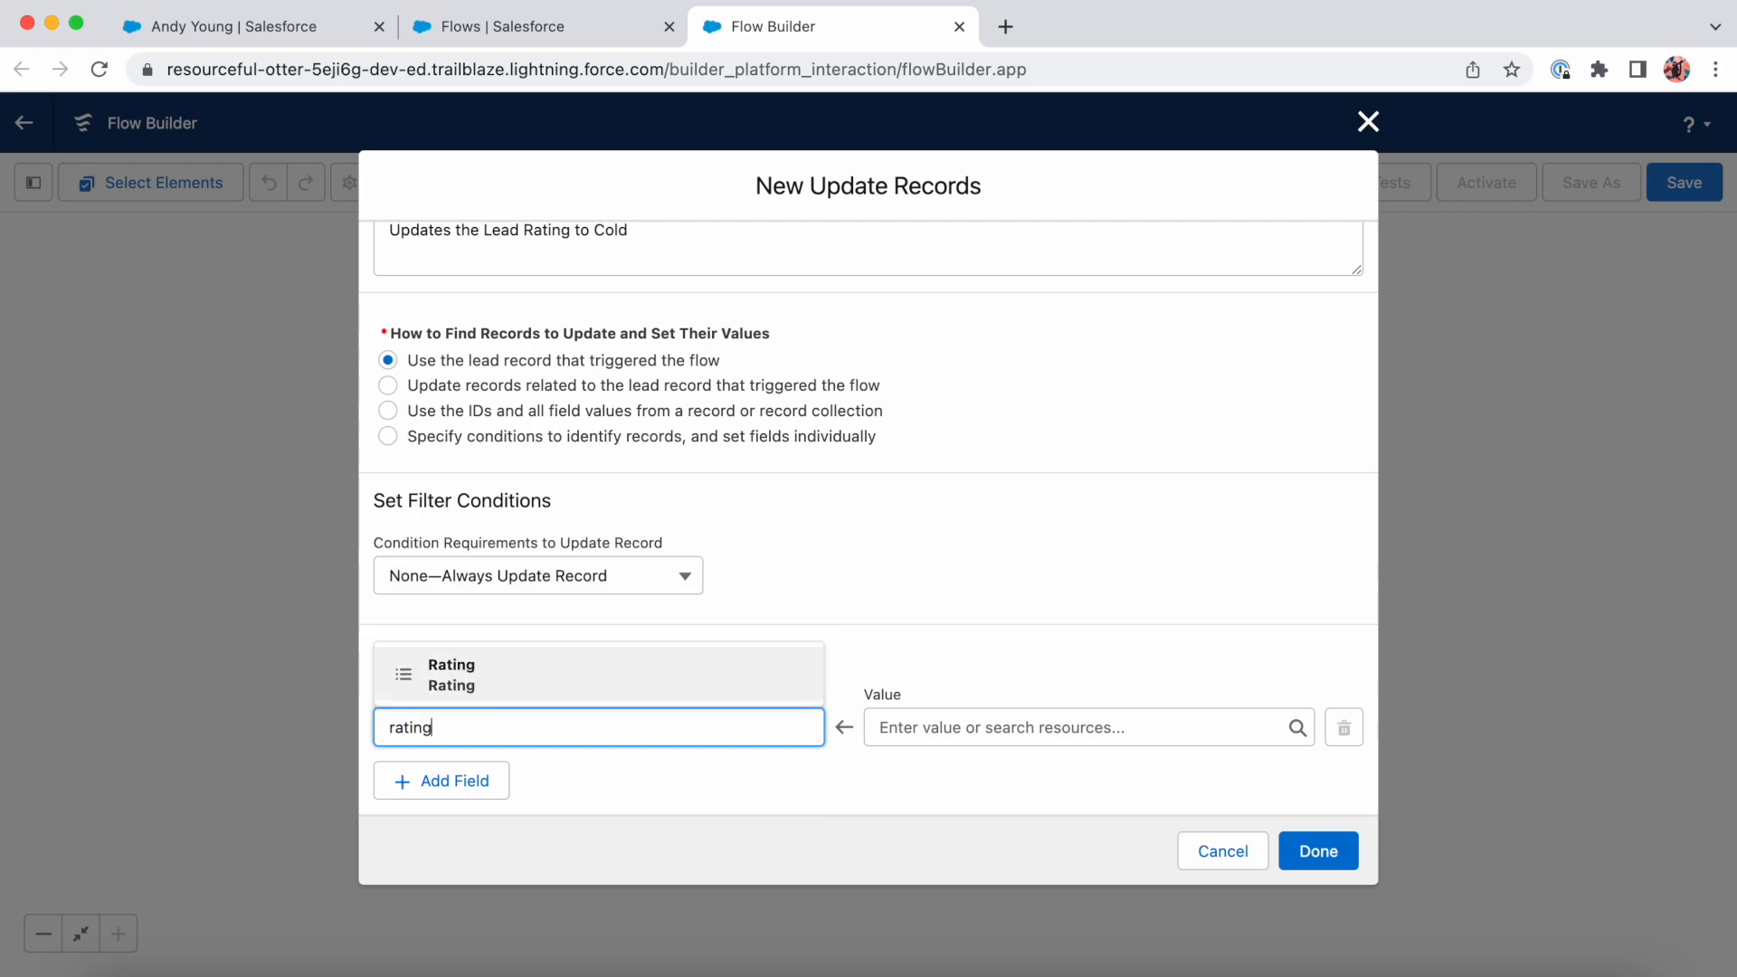
left_click(630, 684)
left_click(984, 727)
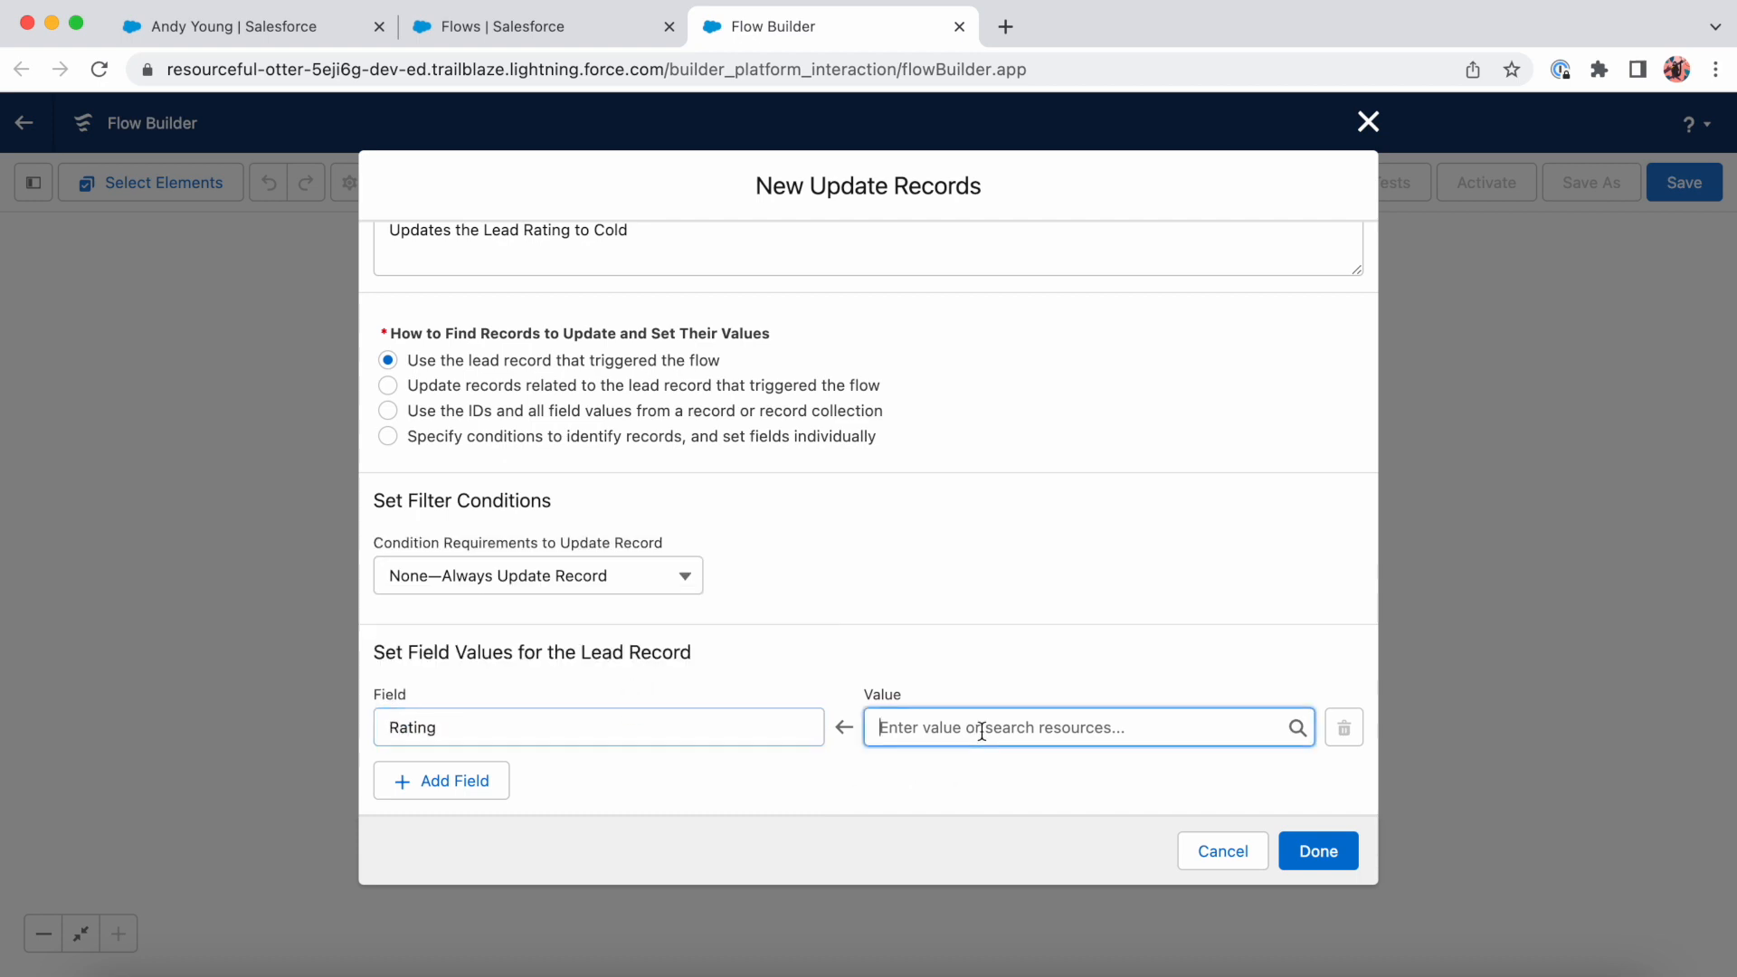
type("cold")
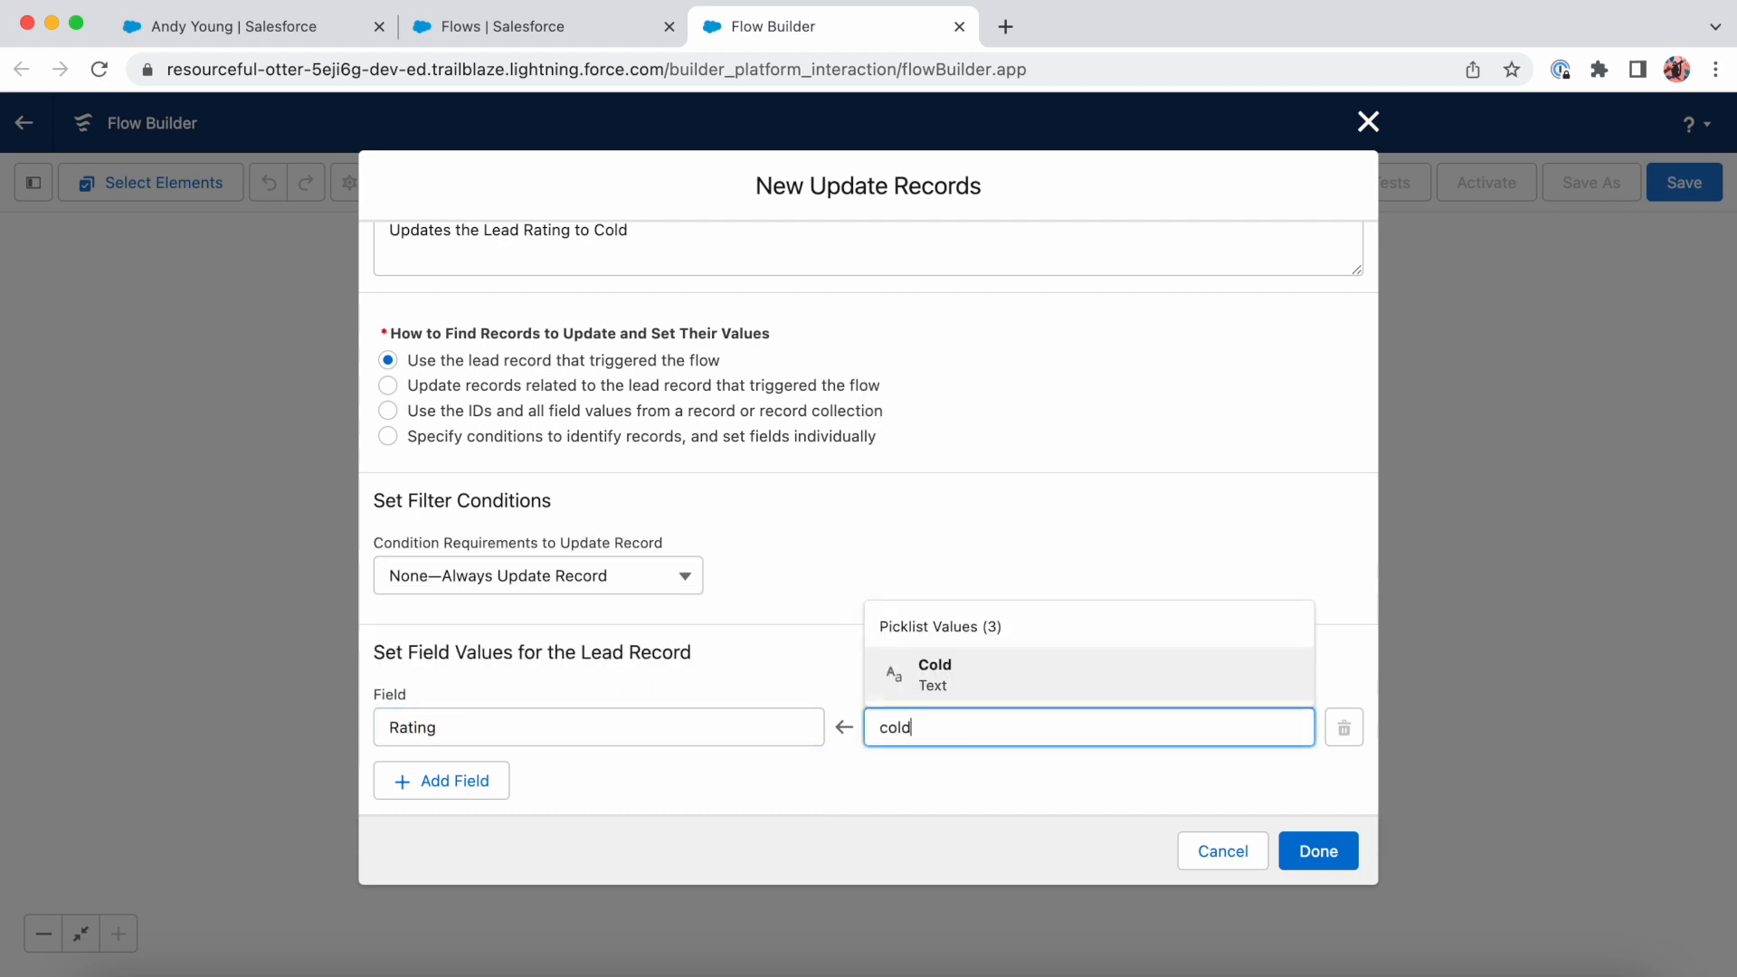
left_click(968, 683)
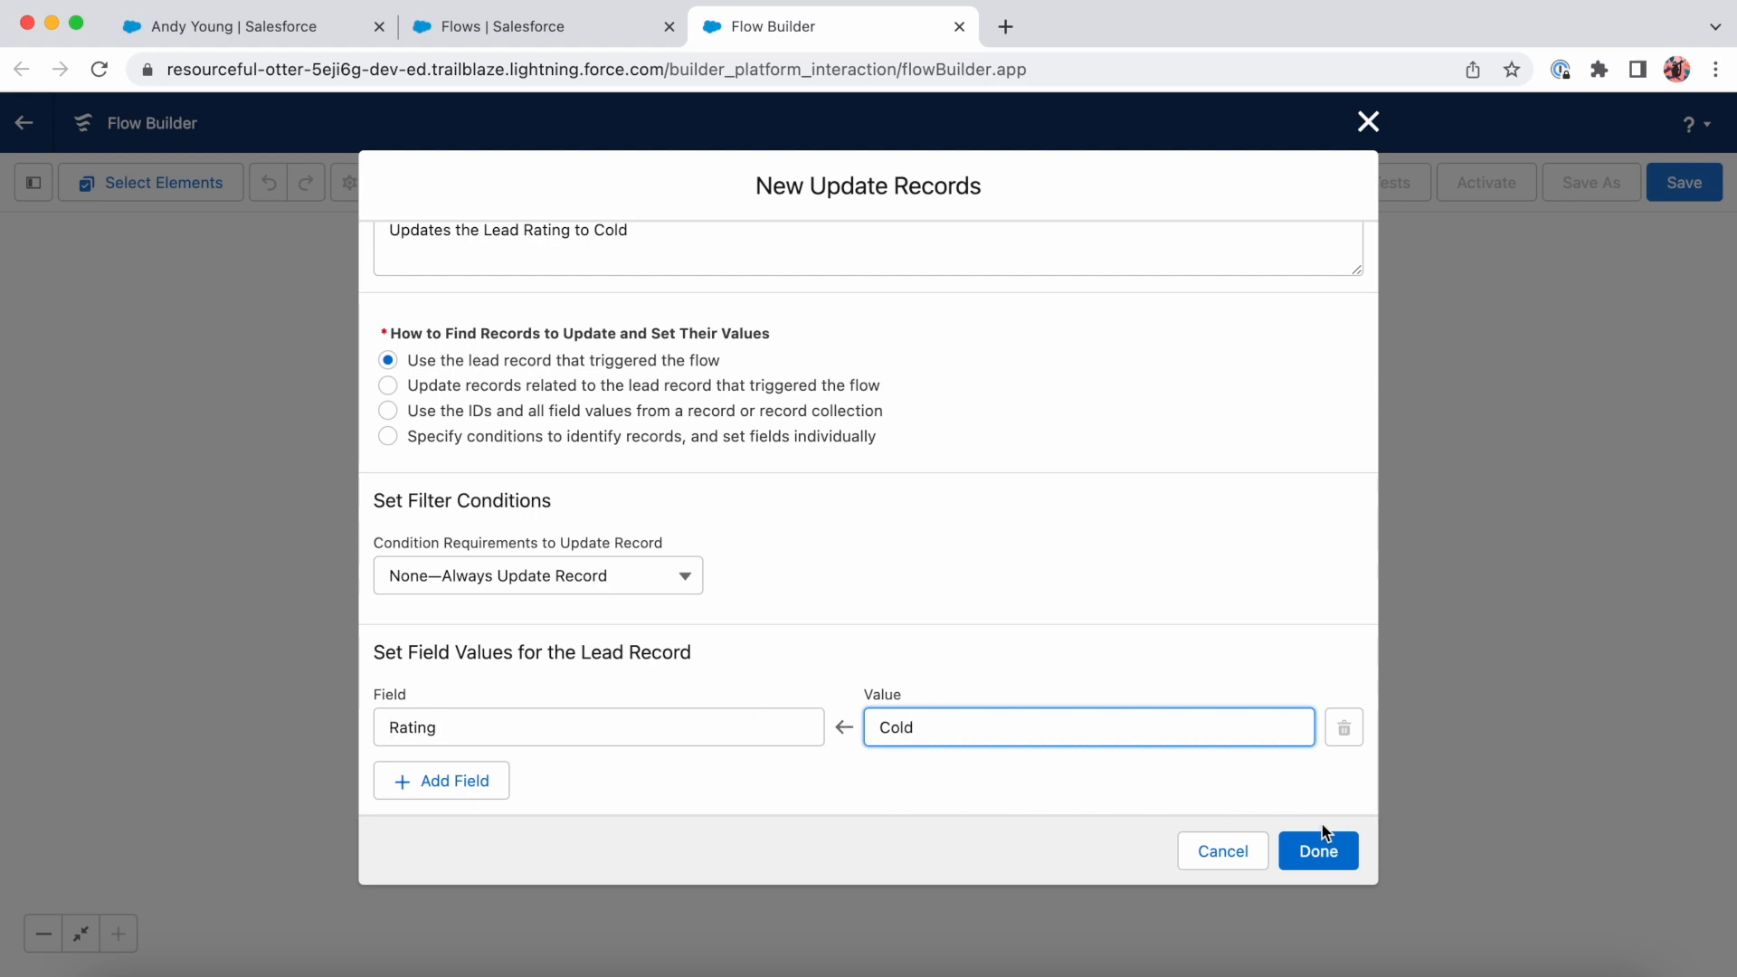
left_click(1320, 848)
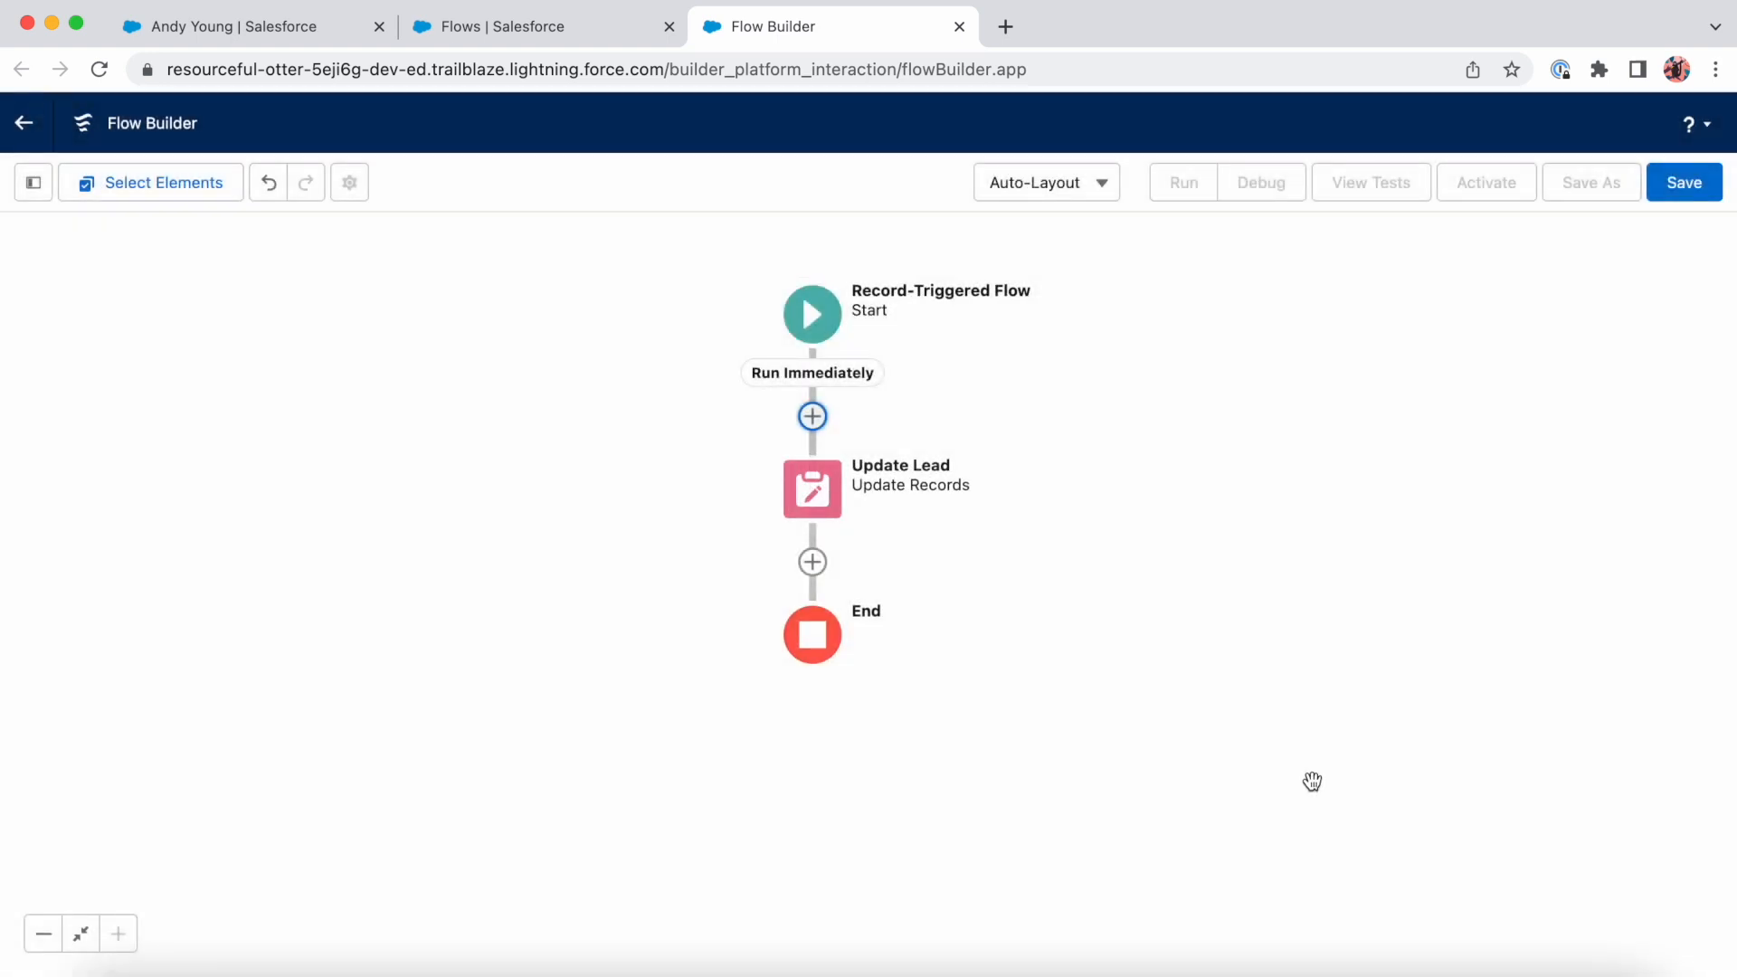
- Review the flow's start details, then begin saving the flow with the label "Update Lead Rating" and a matching API name
left_click(839, 324)
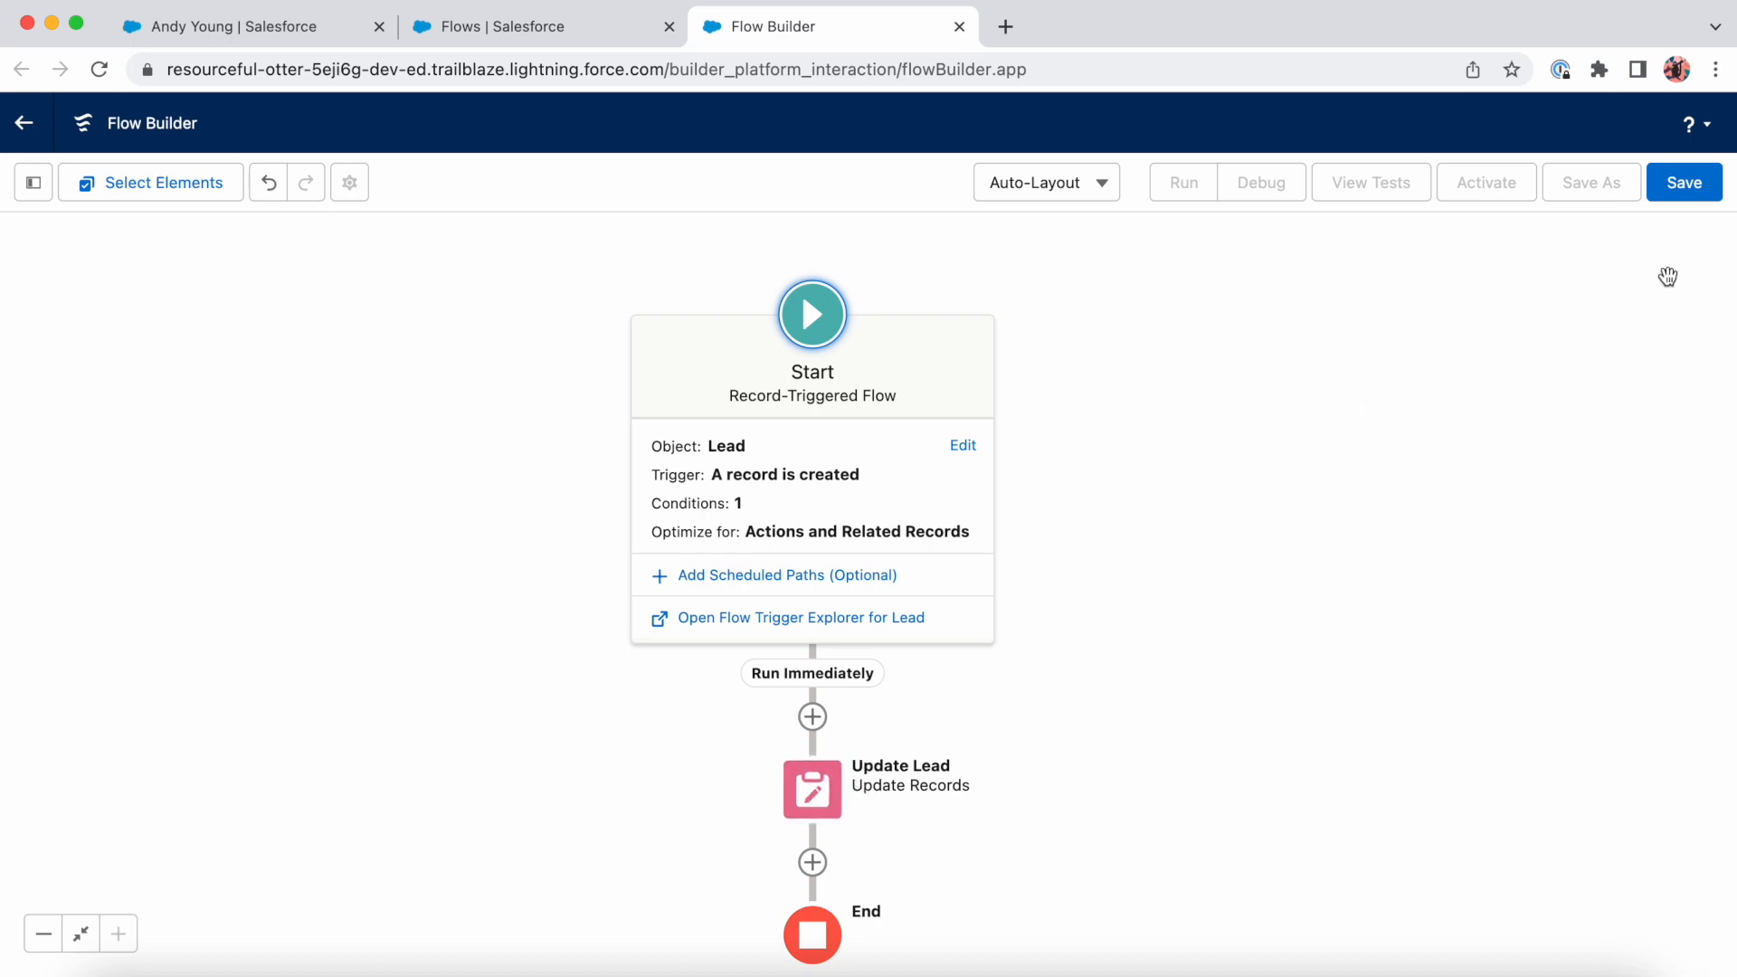
left_click(1701, 190)
left_click(756, 430)
type("Update Le")
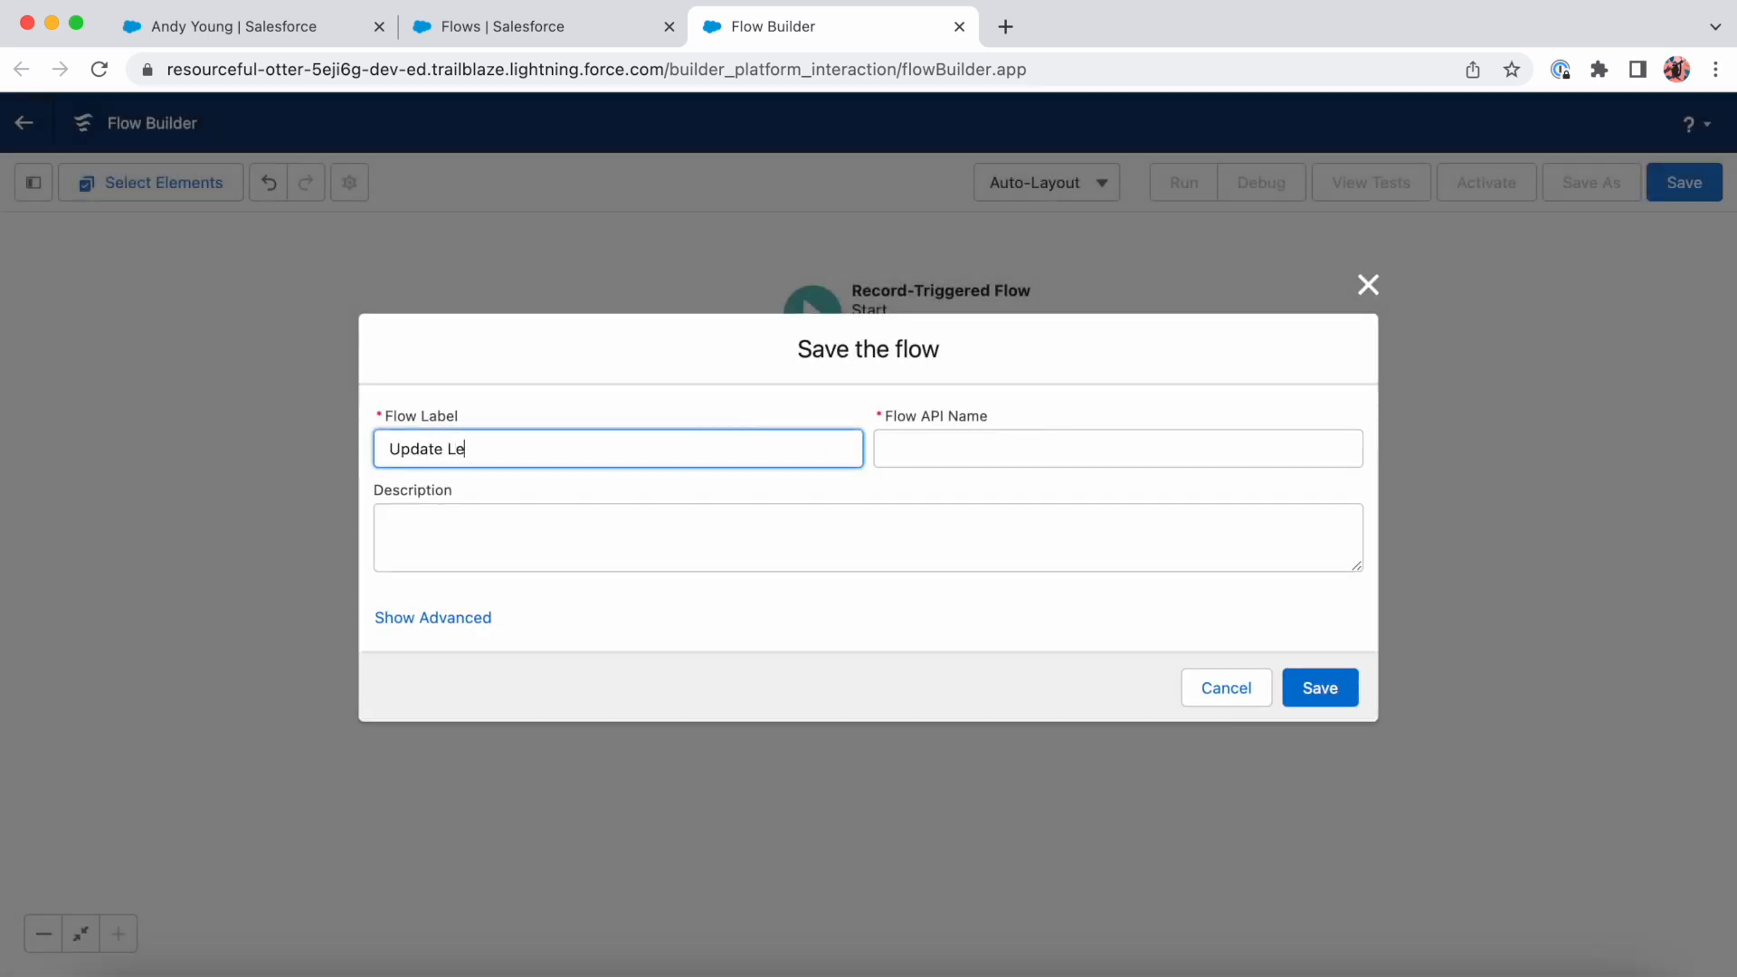
type("ad Rating")
key("Tab")
key("Tab")
- Describe the flow as "Updates a new Open Lead rating to cold", then save and activate it
type("Update")
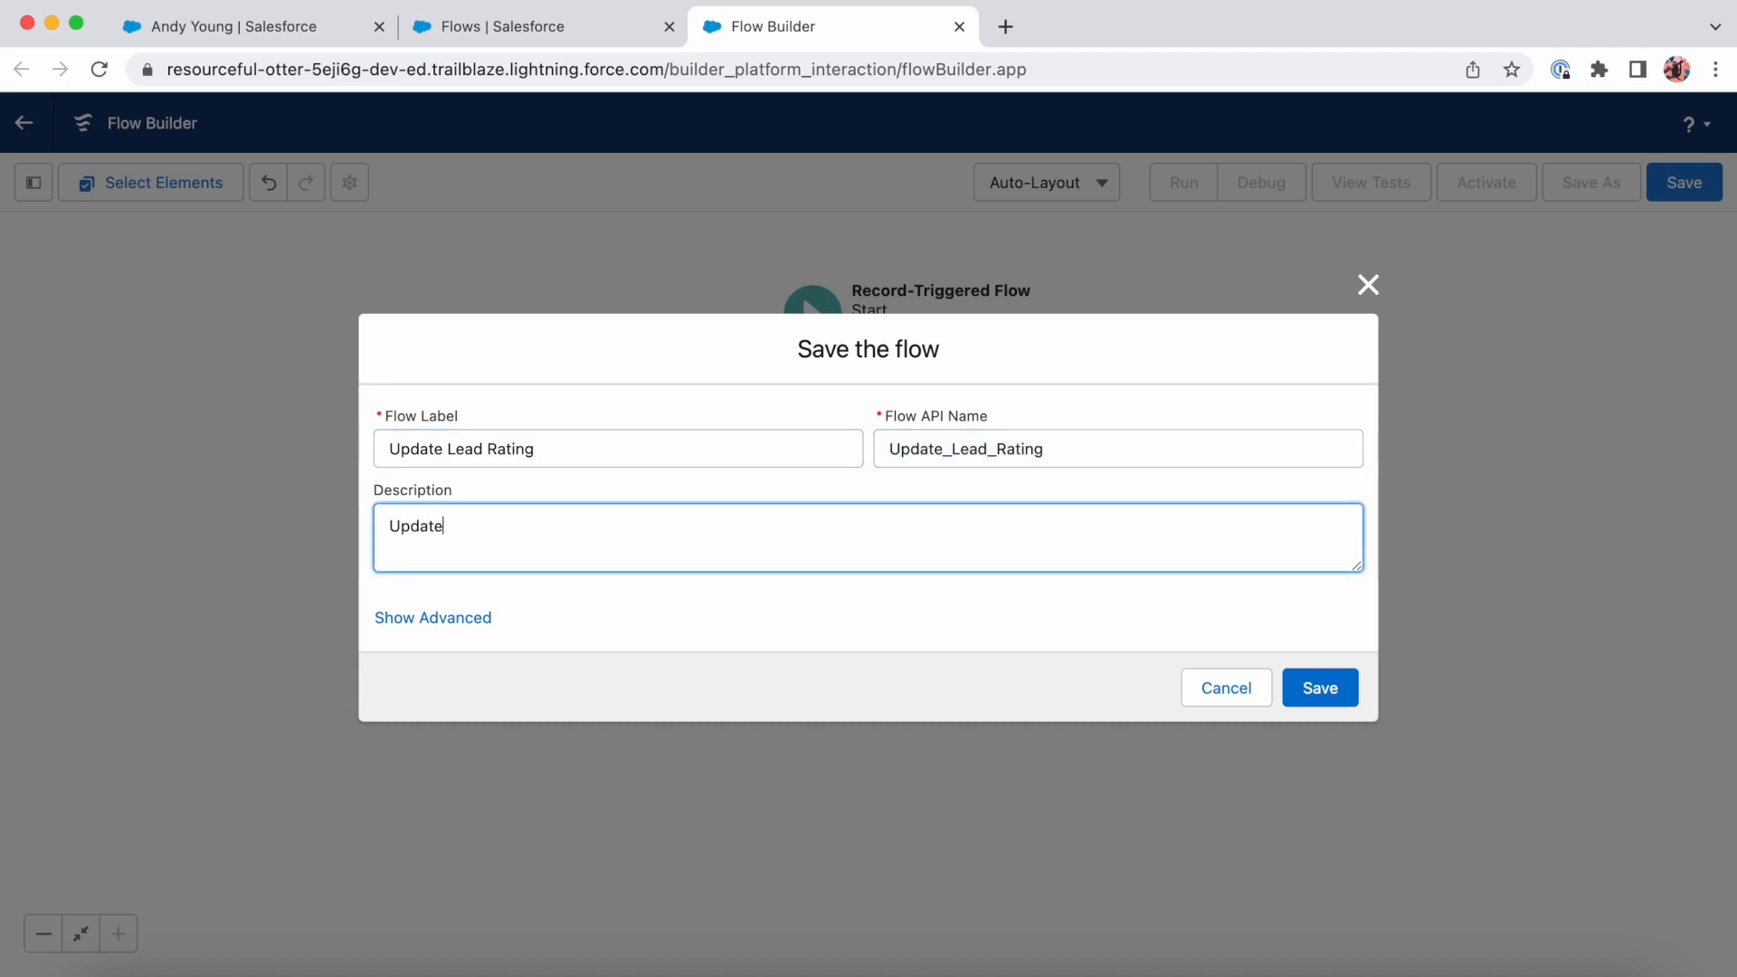
type("s a new Open Lead rating to cold")
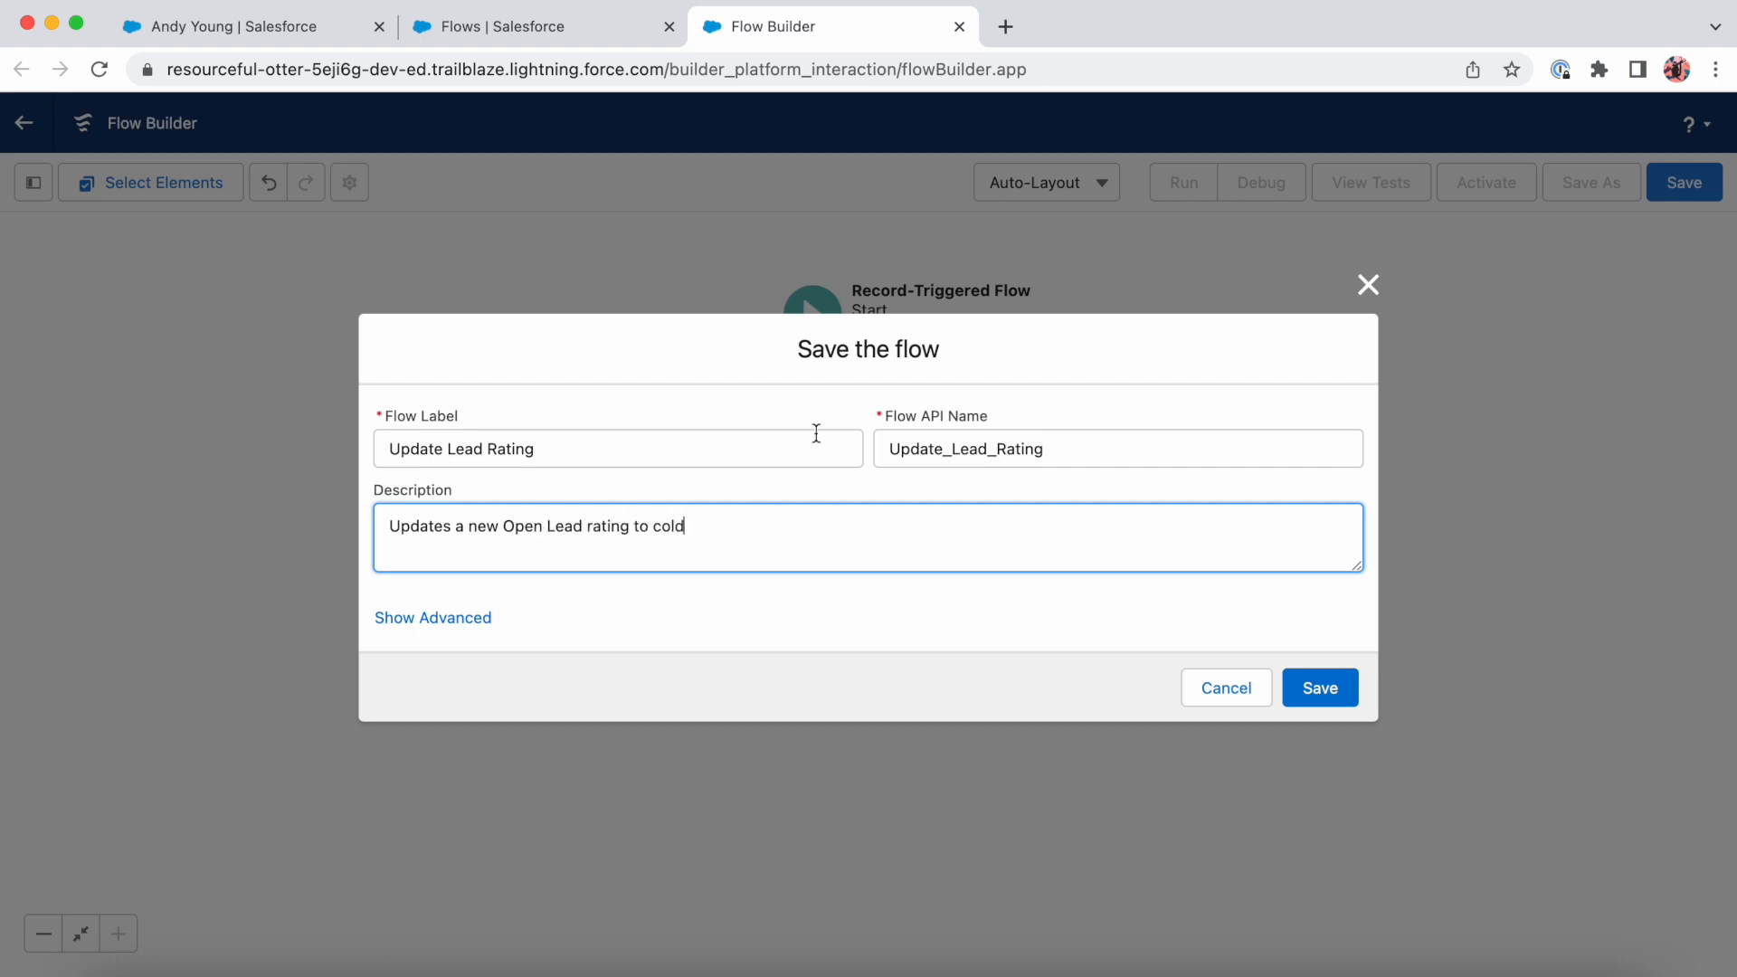
left_click(1316, 685)
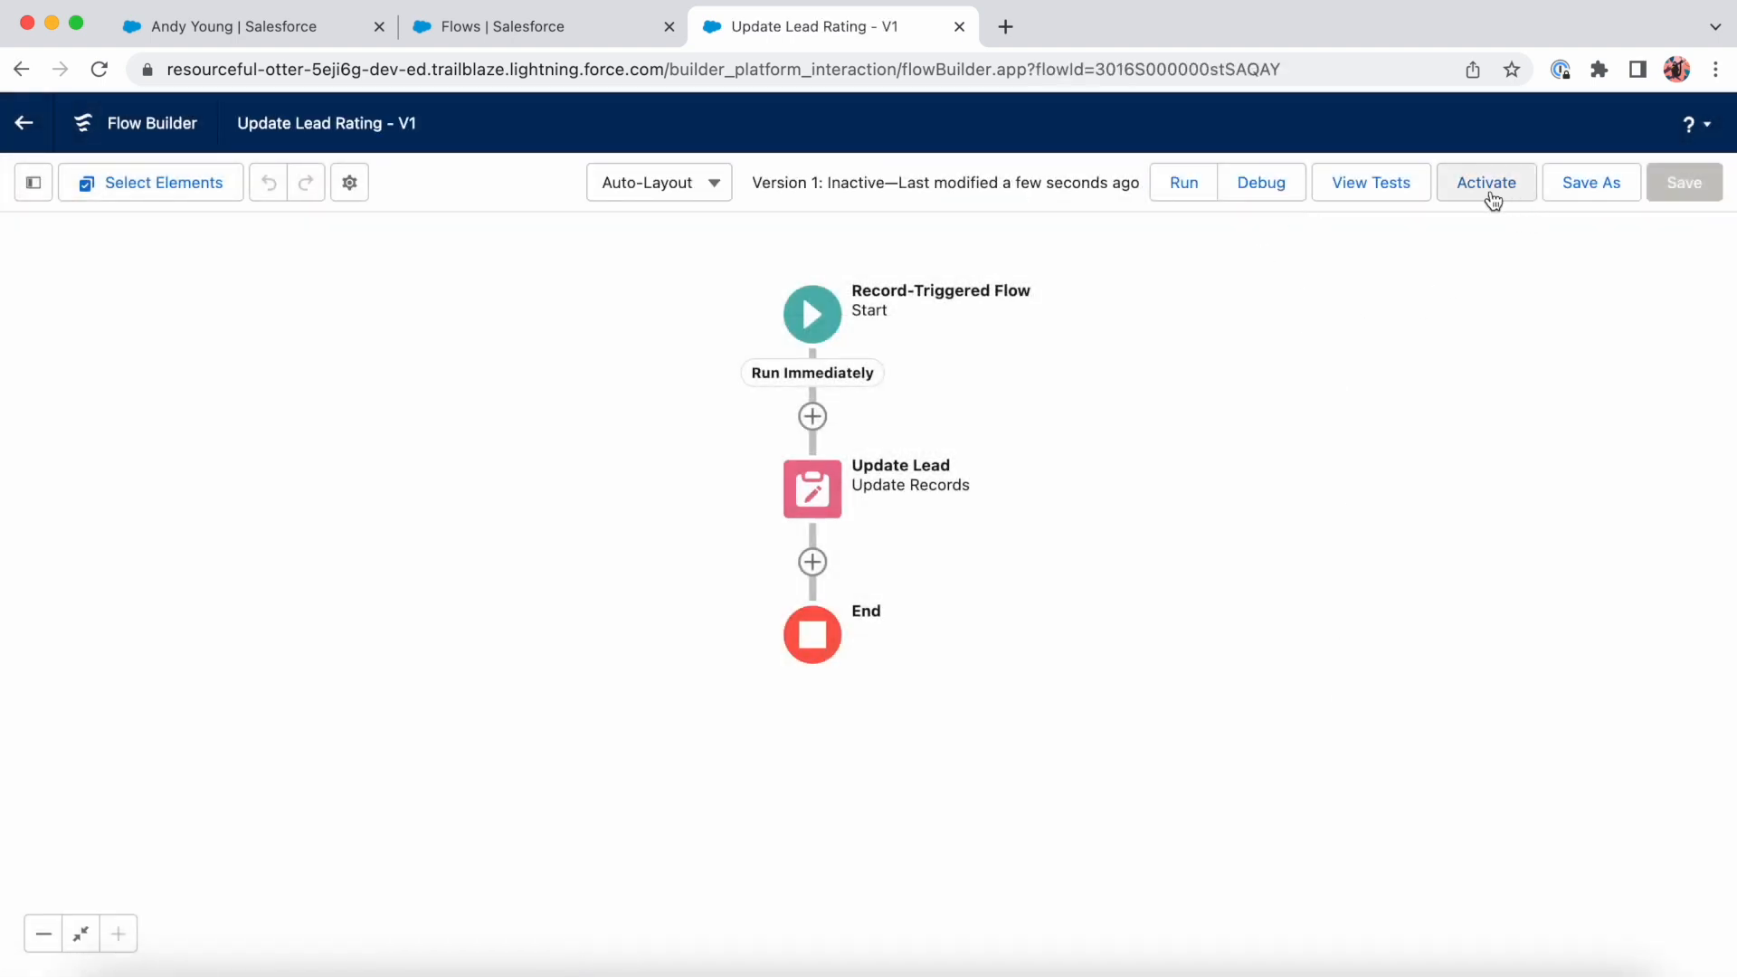
left_click(1498, 183)
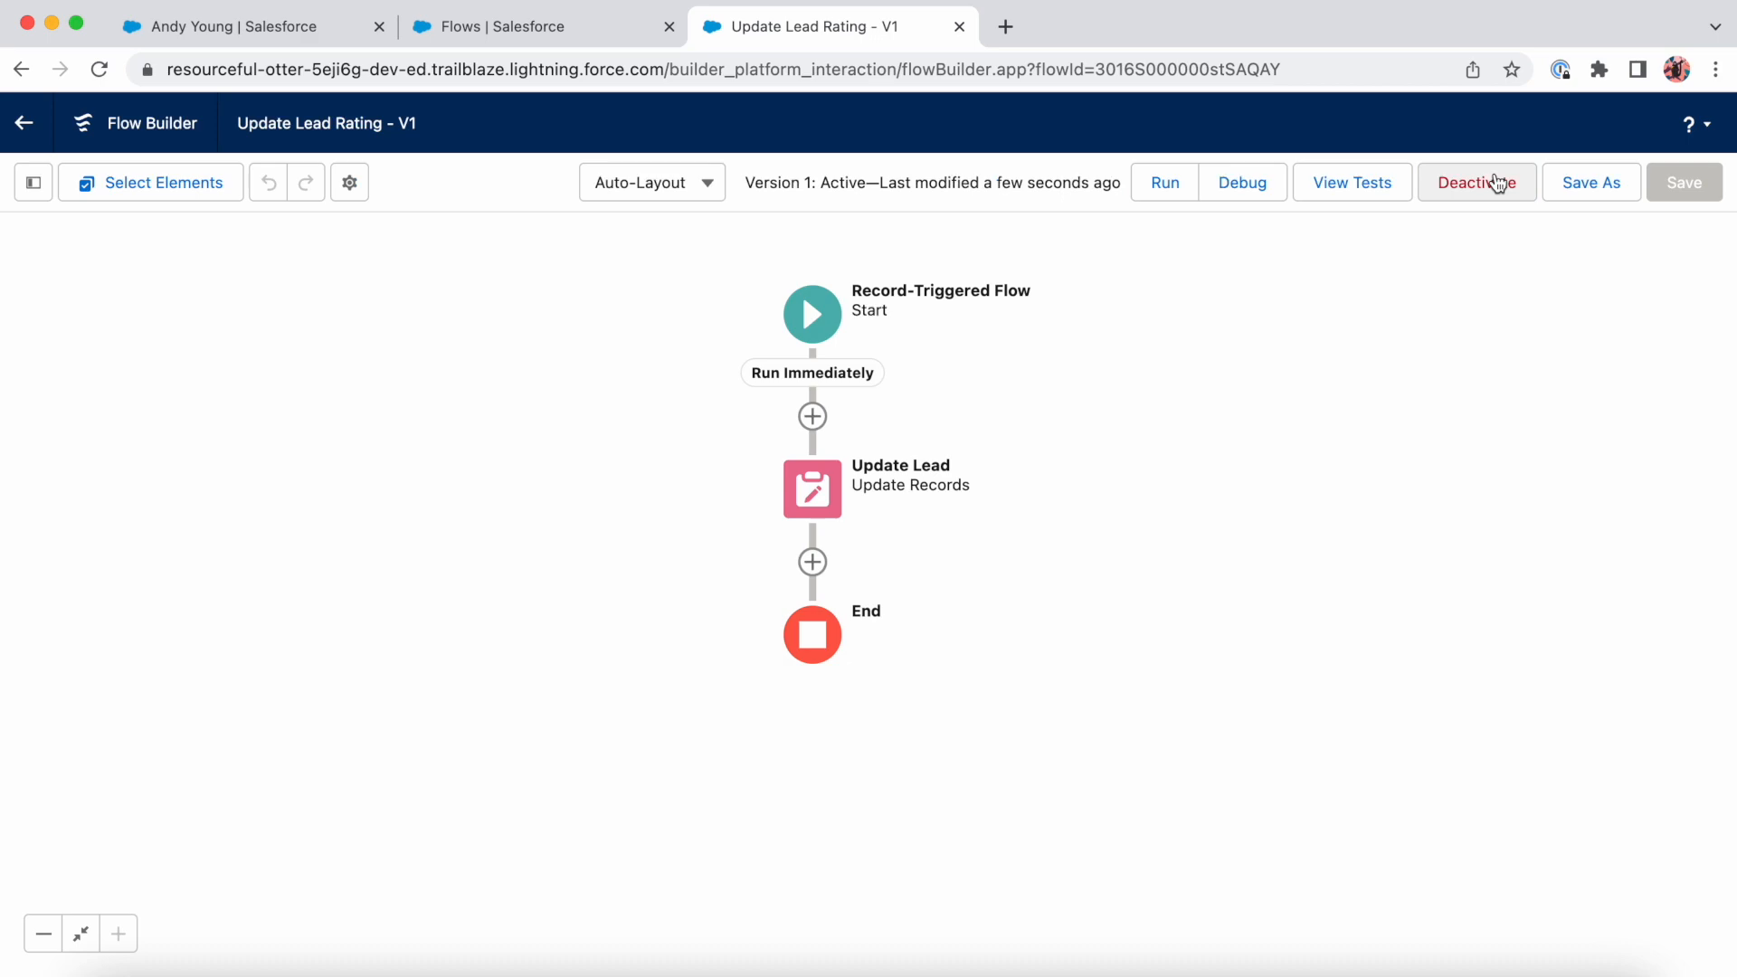
- Return to the Sales app's leads and start a new lead, entering a test first and last name
left_click(219, 25)
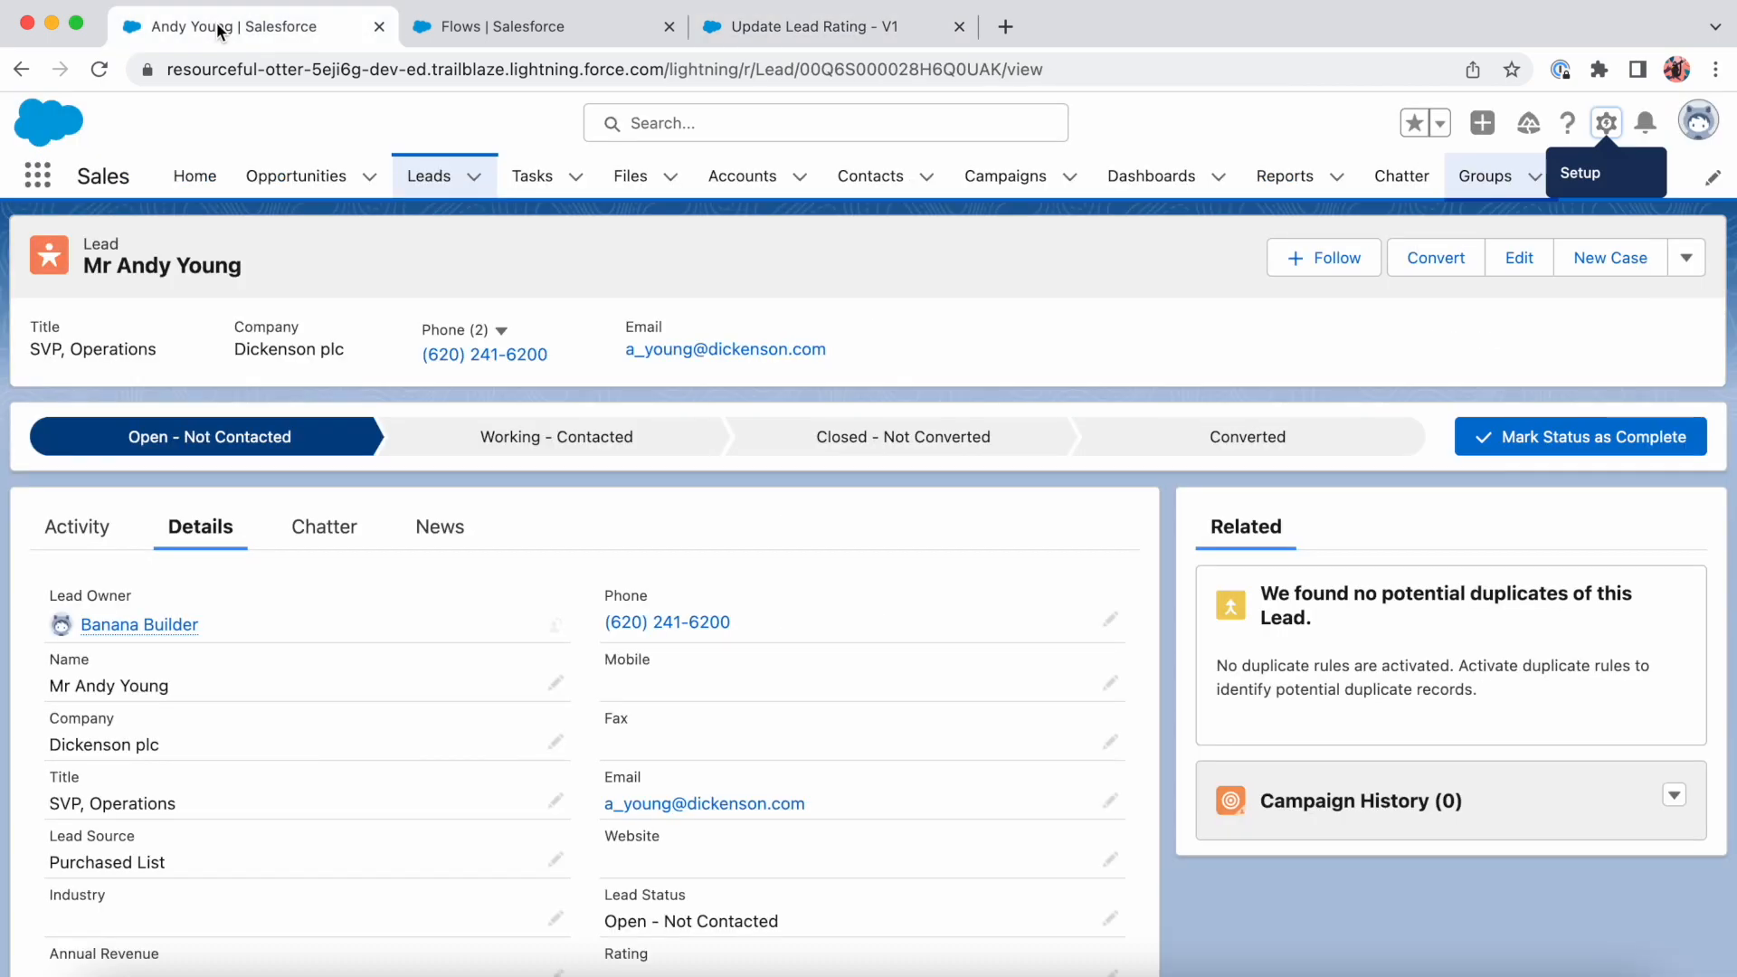
left_click(435, 188)
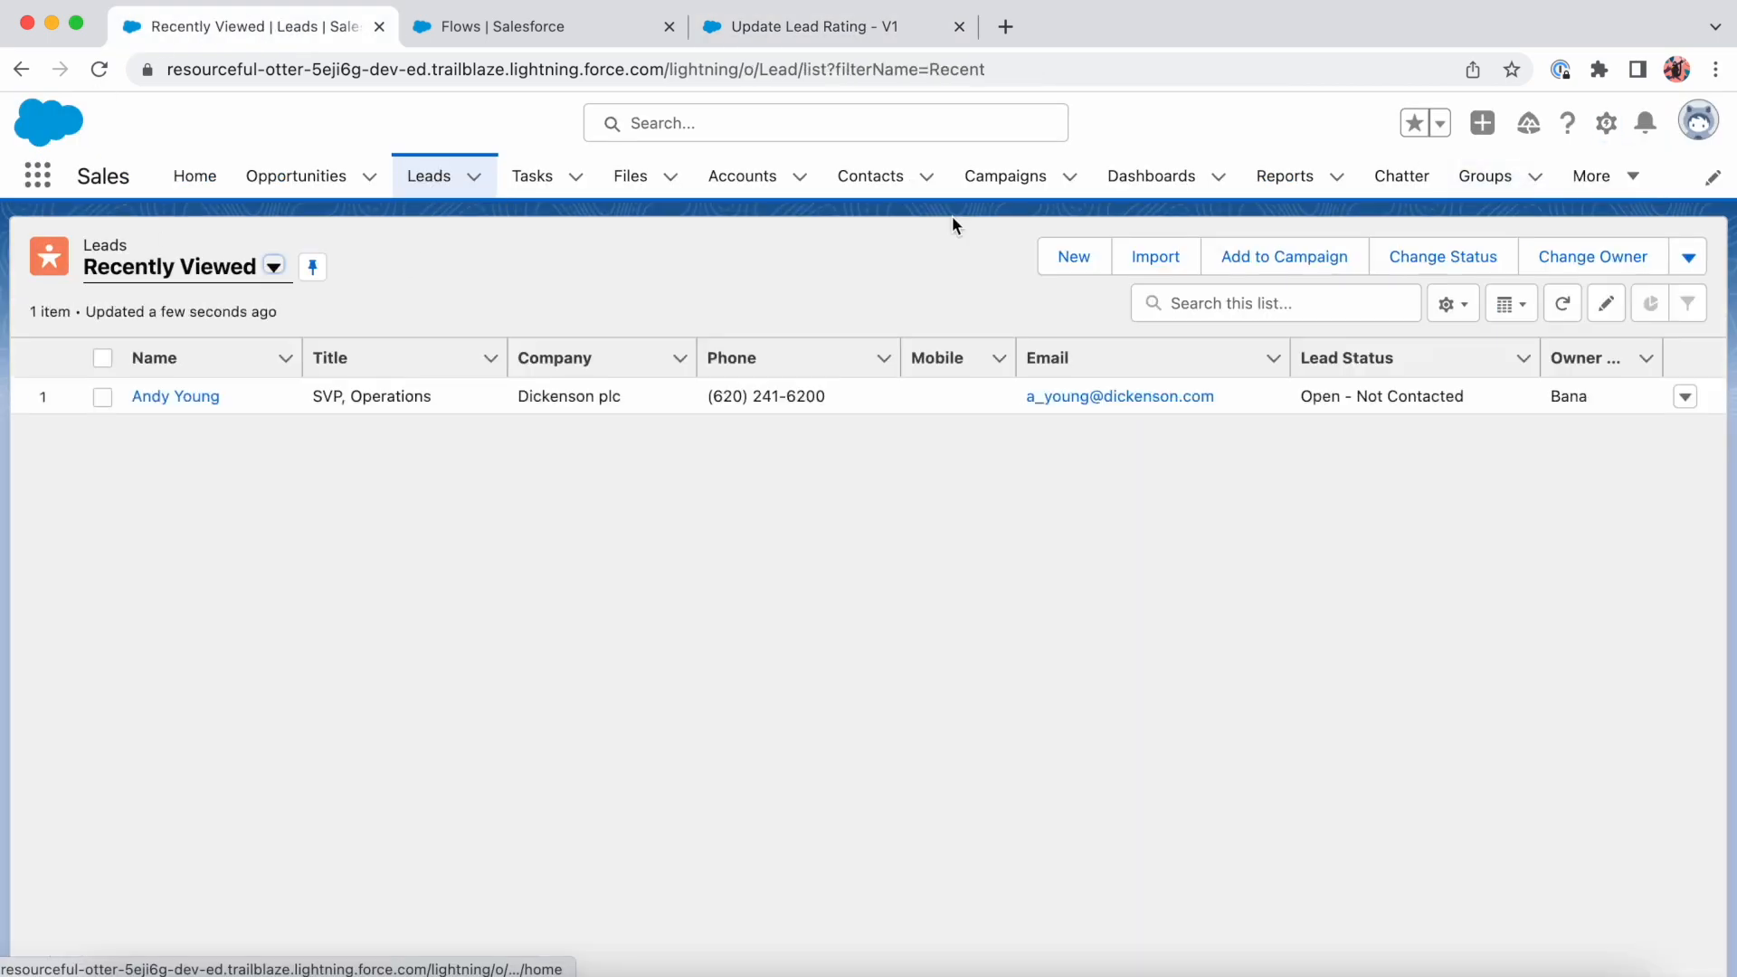
left_click(1074, 258)
left_click(633, 504)
type("Test")
key("Tab")
type("Testungt")
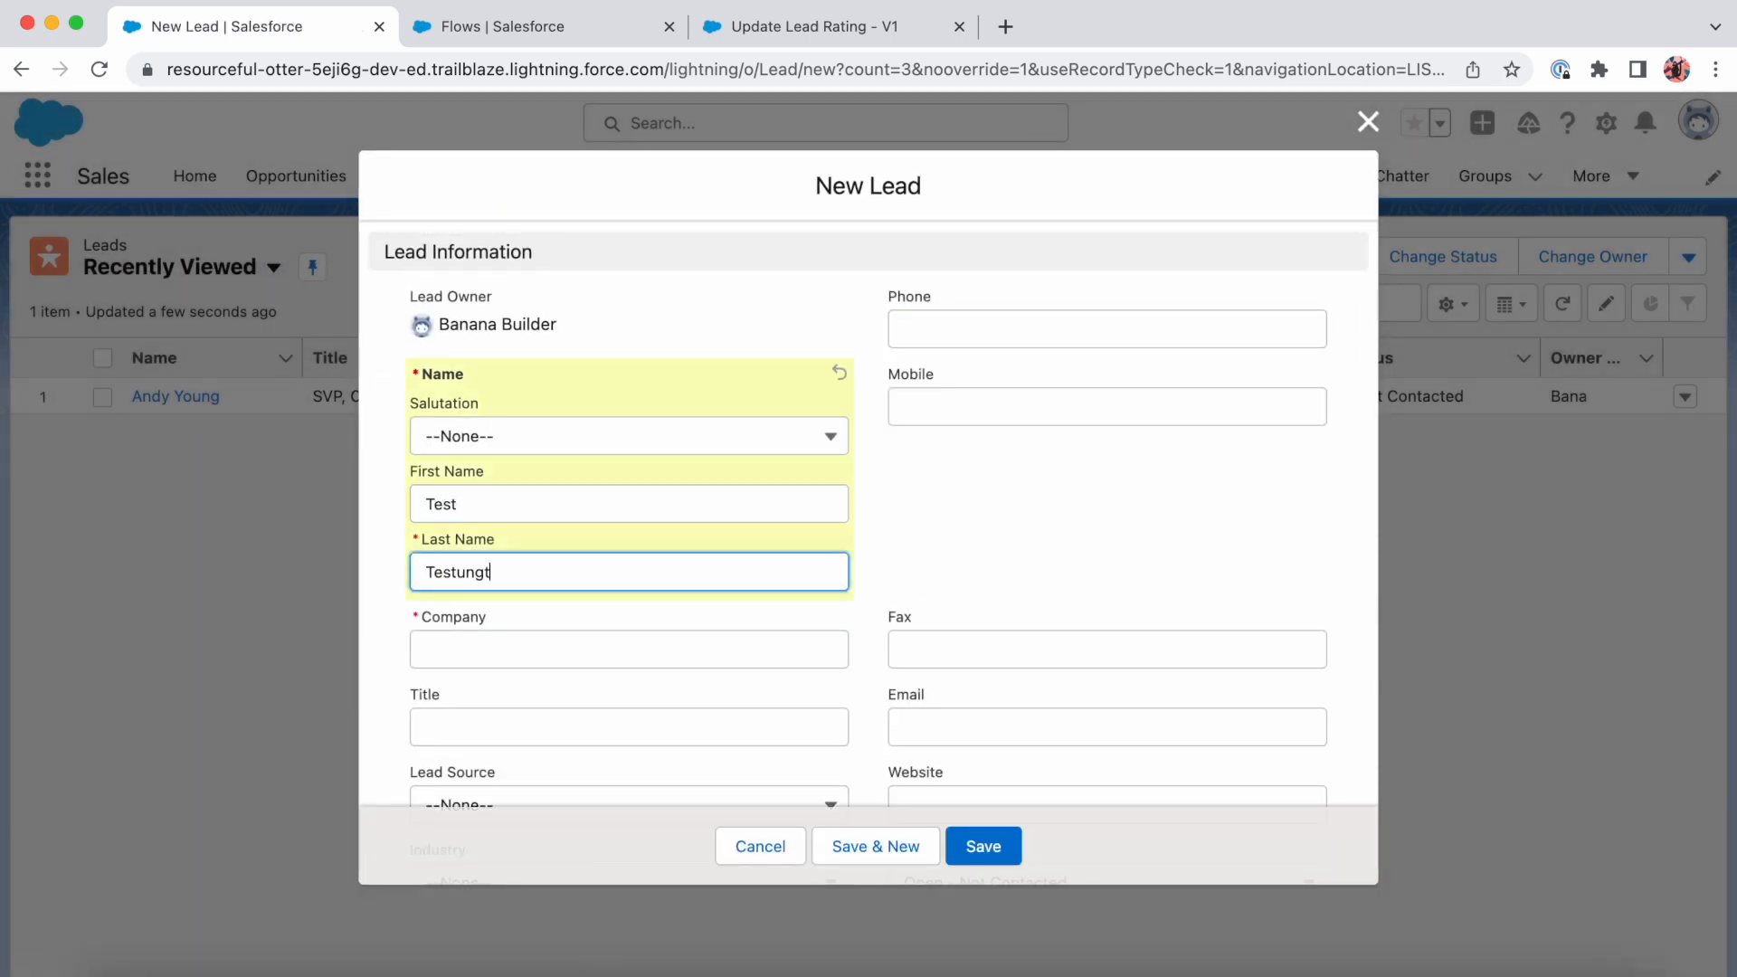
key("BackSpace")
key("BackSpace")
key("BackSpace")
key("BackSpace")
type("ington")
- Set the lead's company to "acem" and save it with Lead Status Open - Not Contacted and no Rating
left_click(561, 638)
type("acem")
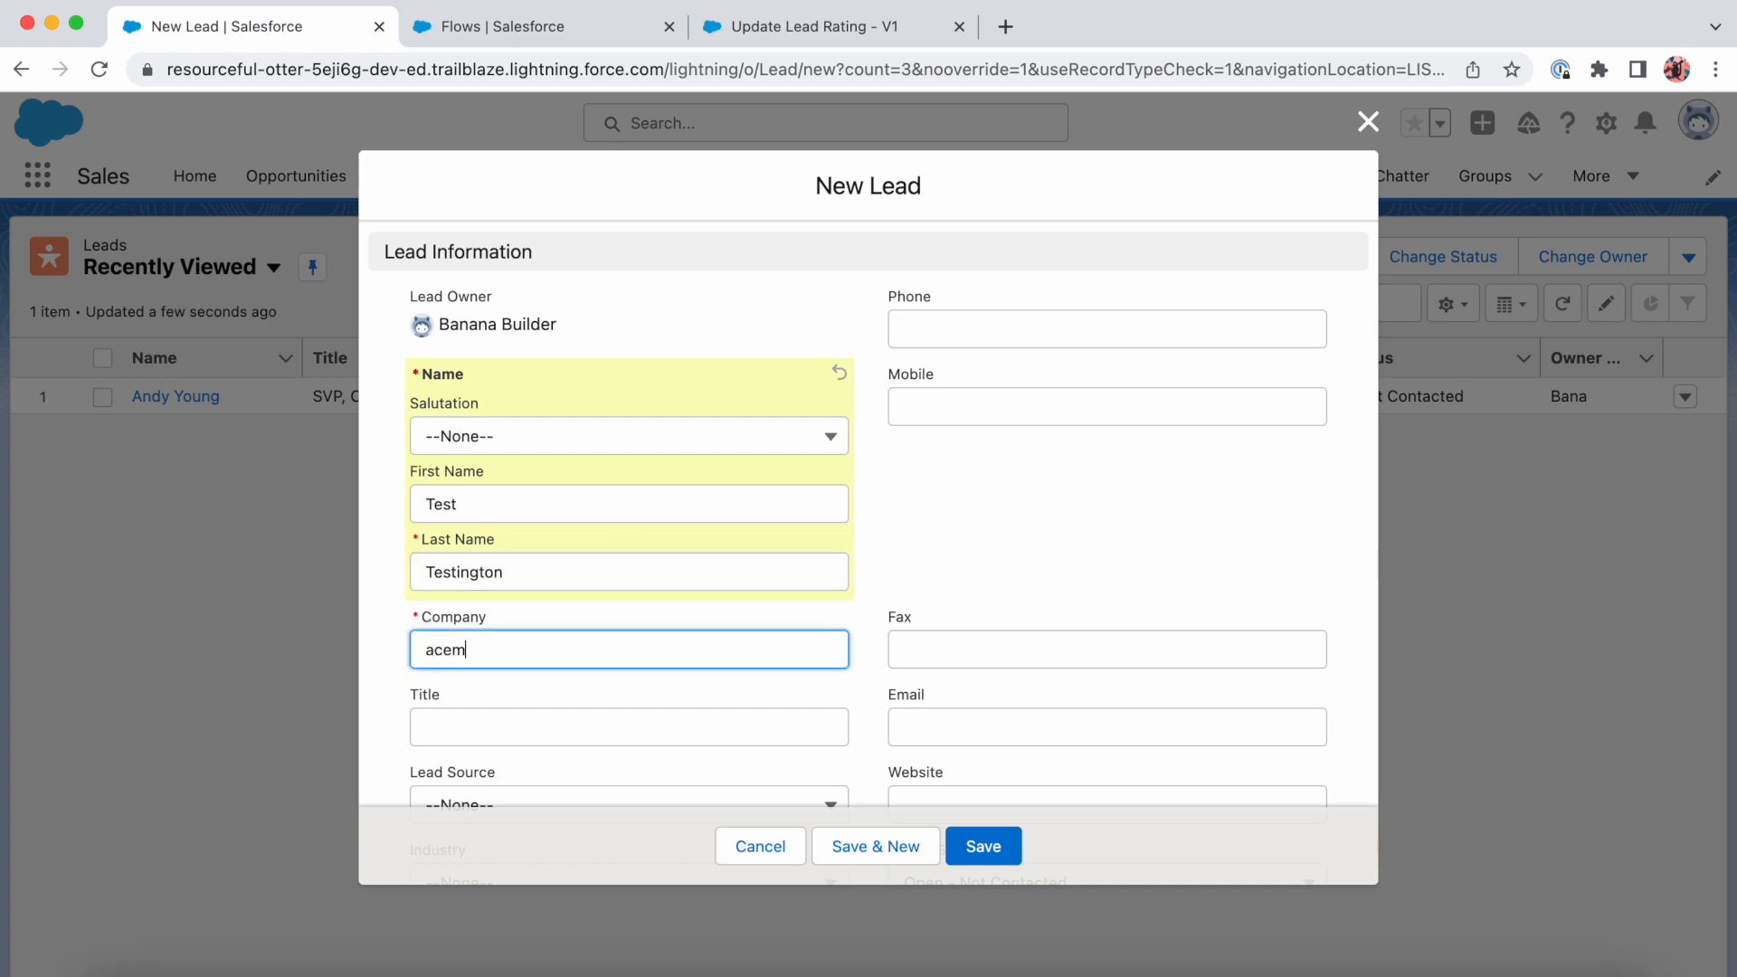
scroll(1253, 597, "down", 5)
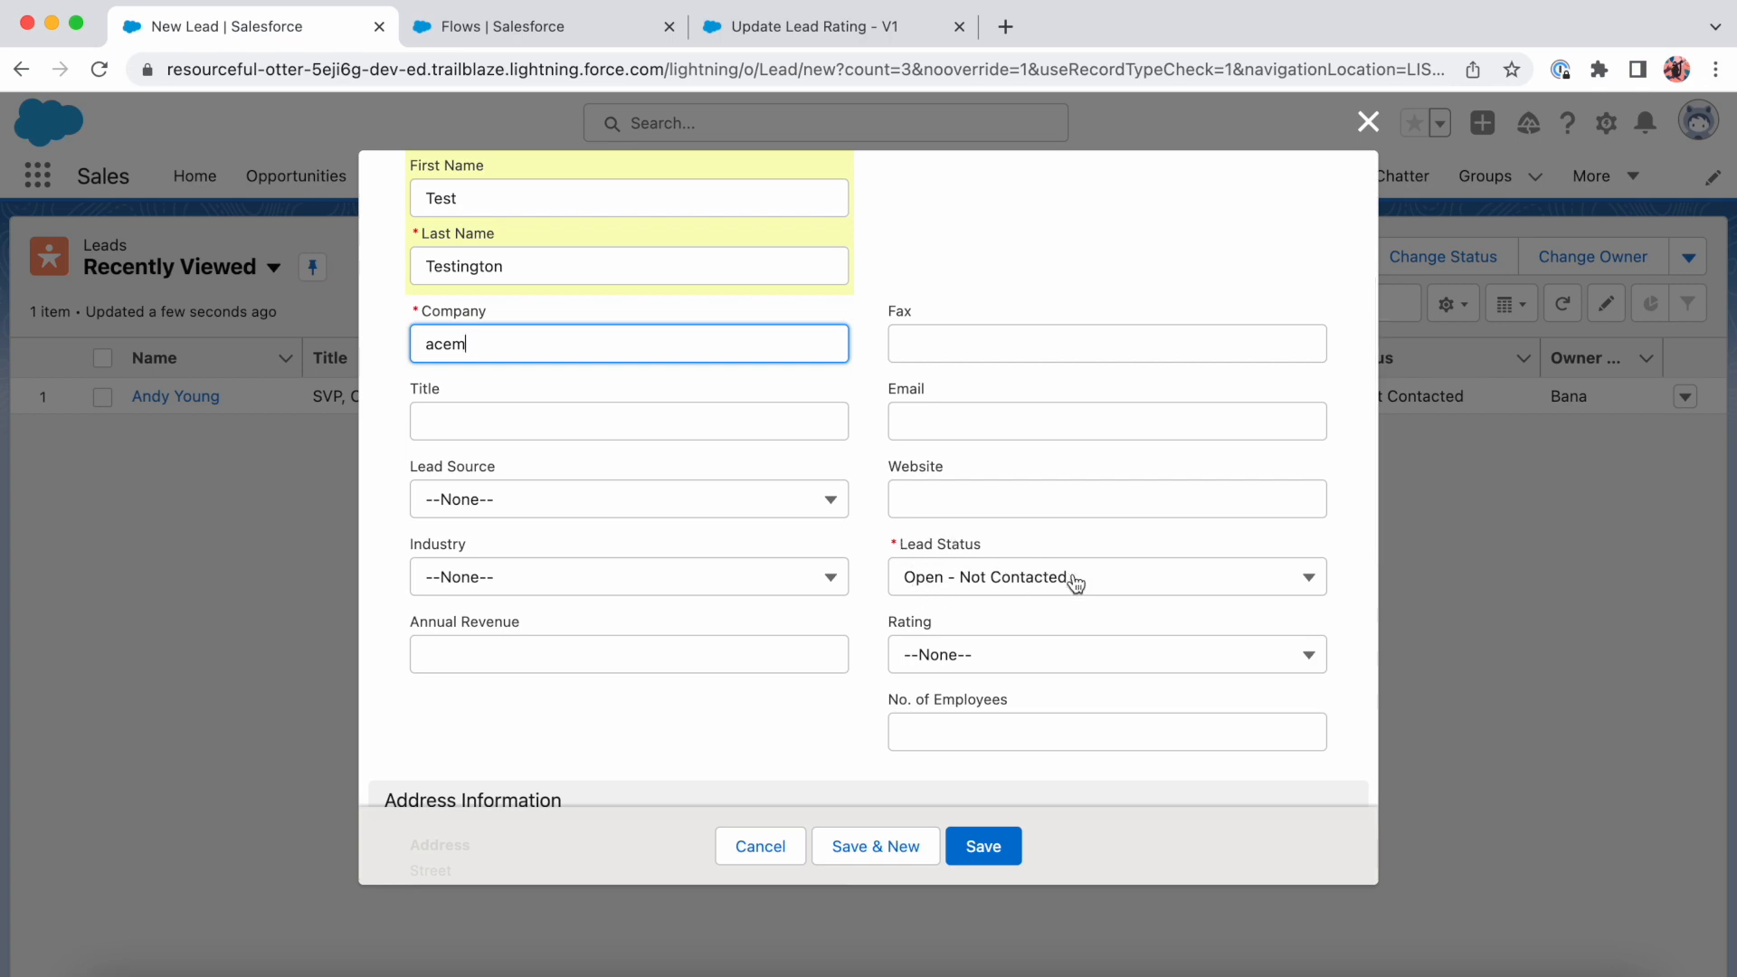
left_click(995, 849)
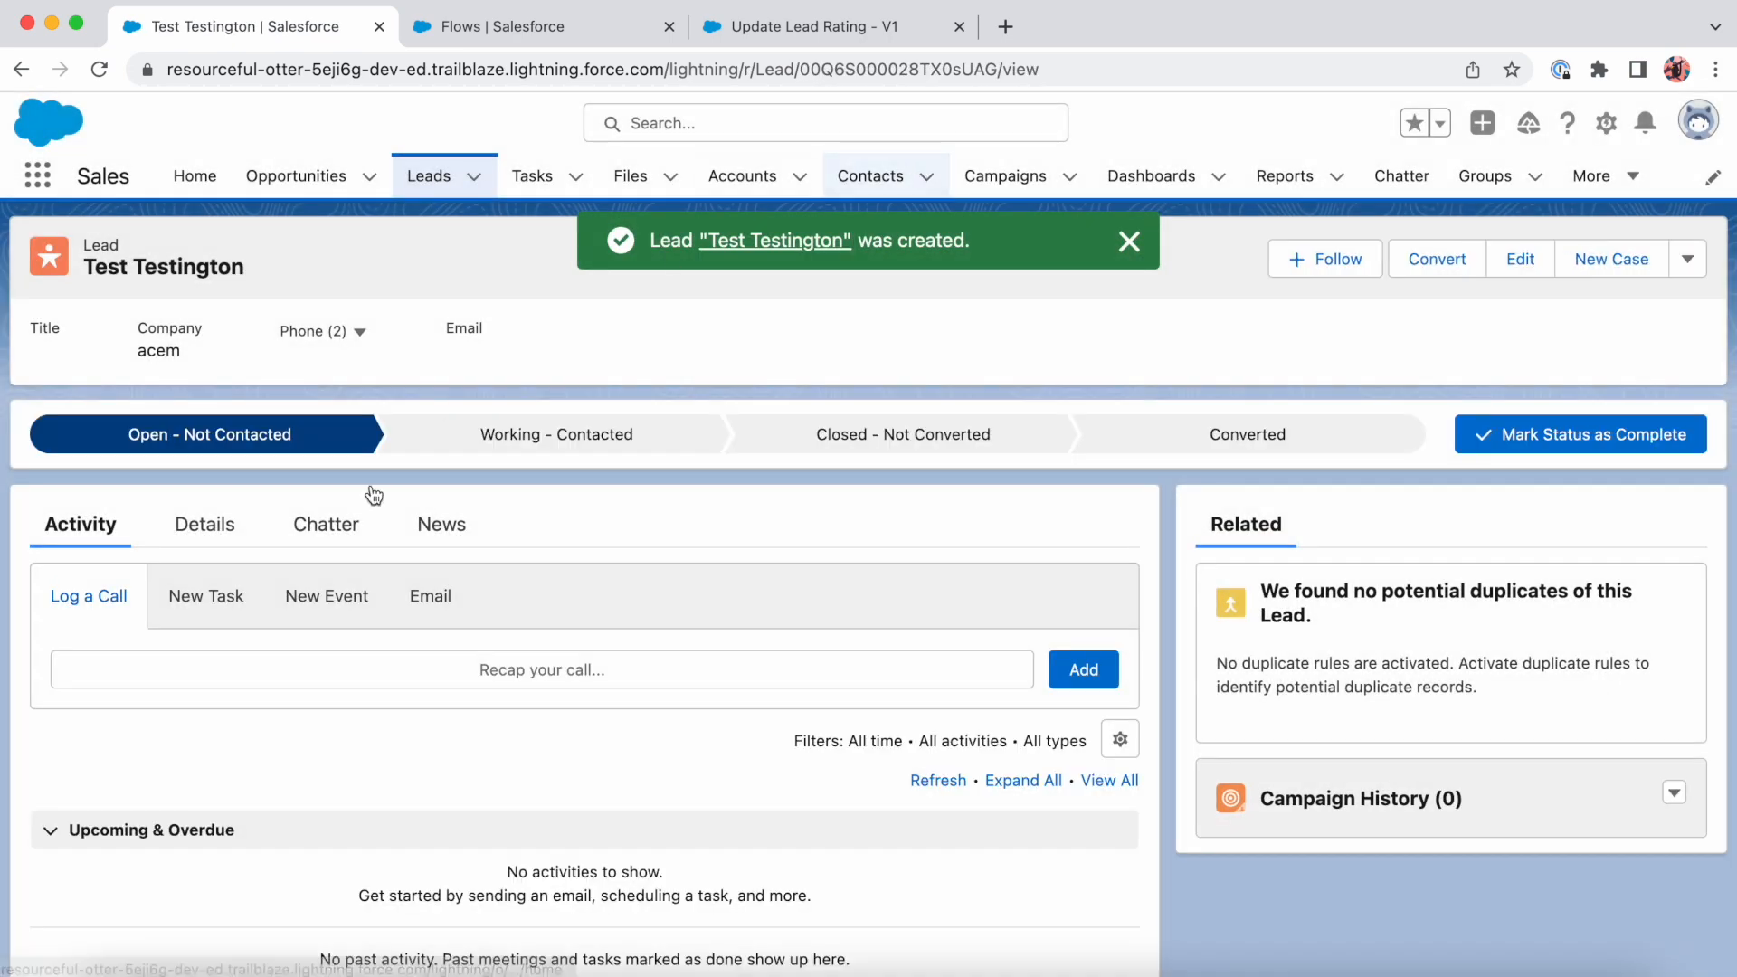
- Check the Lead Status and Rating in the newly created lead's details
left_click(207, 525)
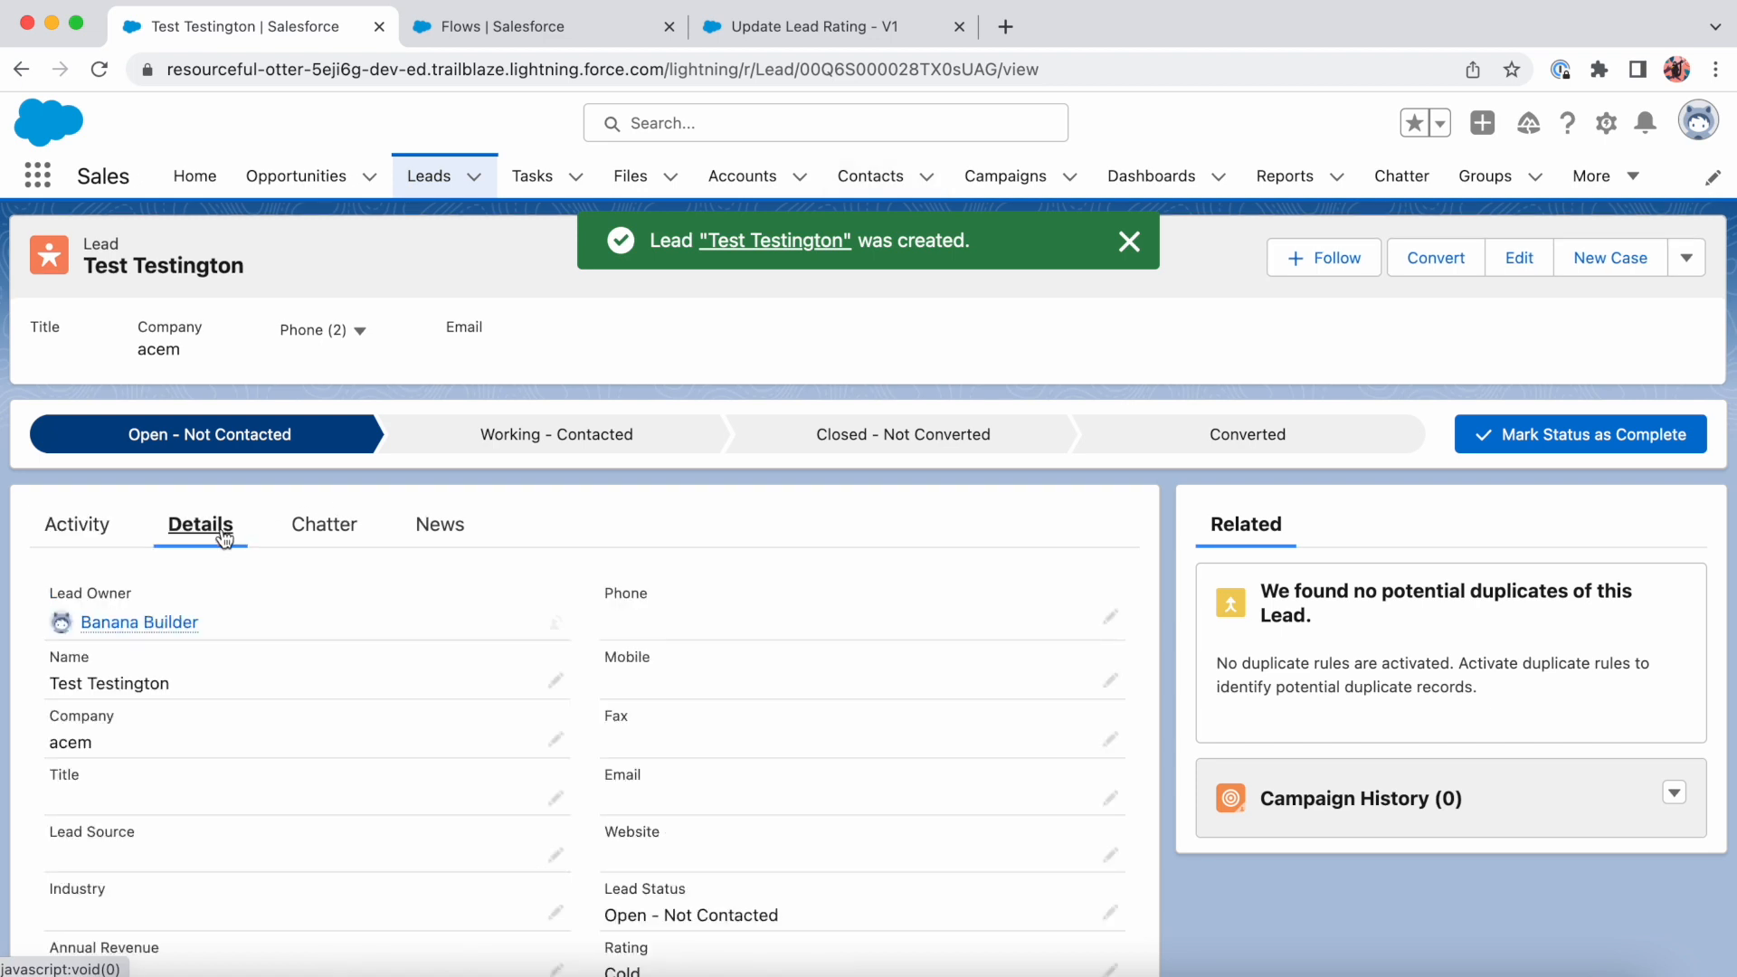
scroll(554, 652, "down", 3)
scroll(554, 656, "down", 1)
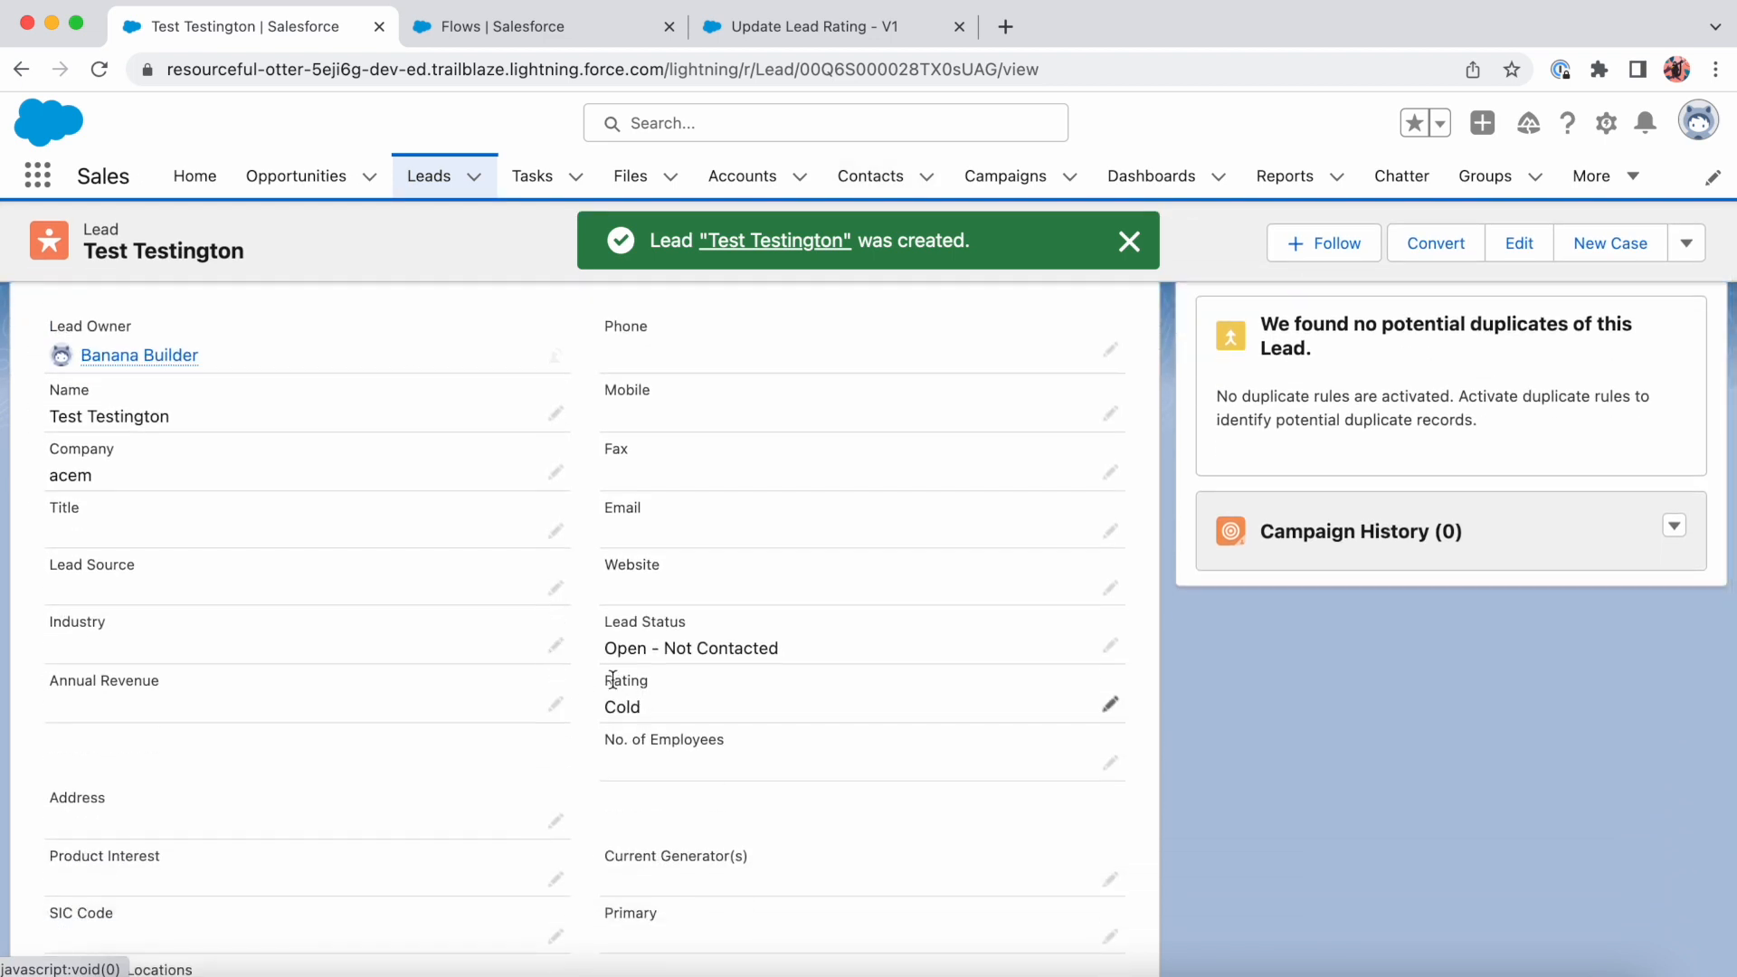
scroll(640, 701, "up", 4)
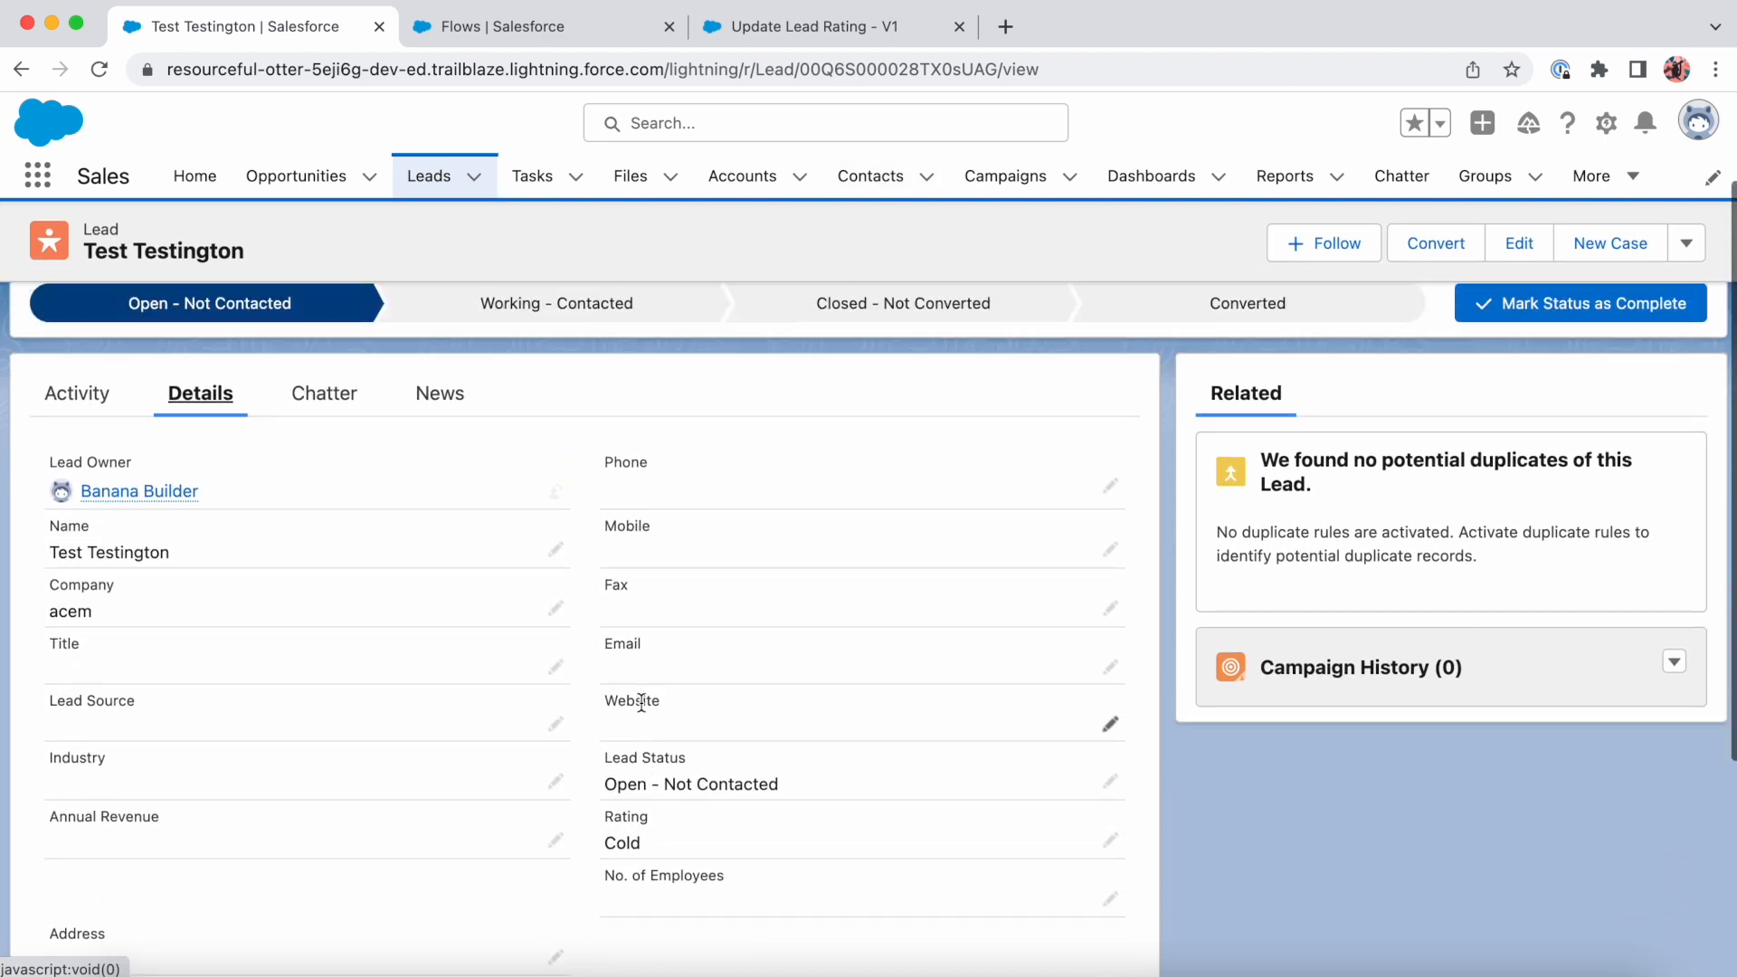
- Start a second new lead from the leads list, entering a different test first and last name
left_click(431, 176)
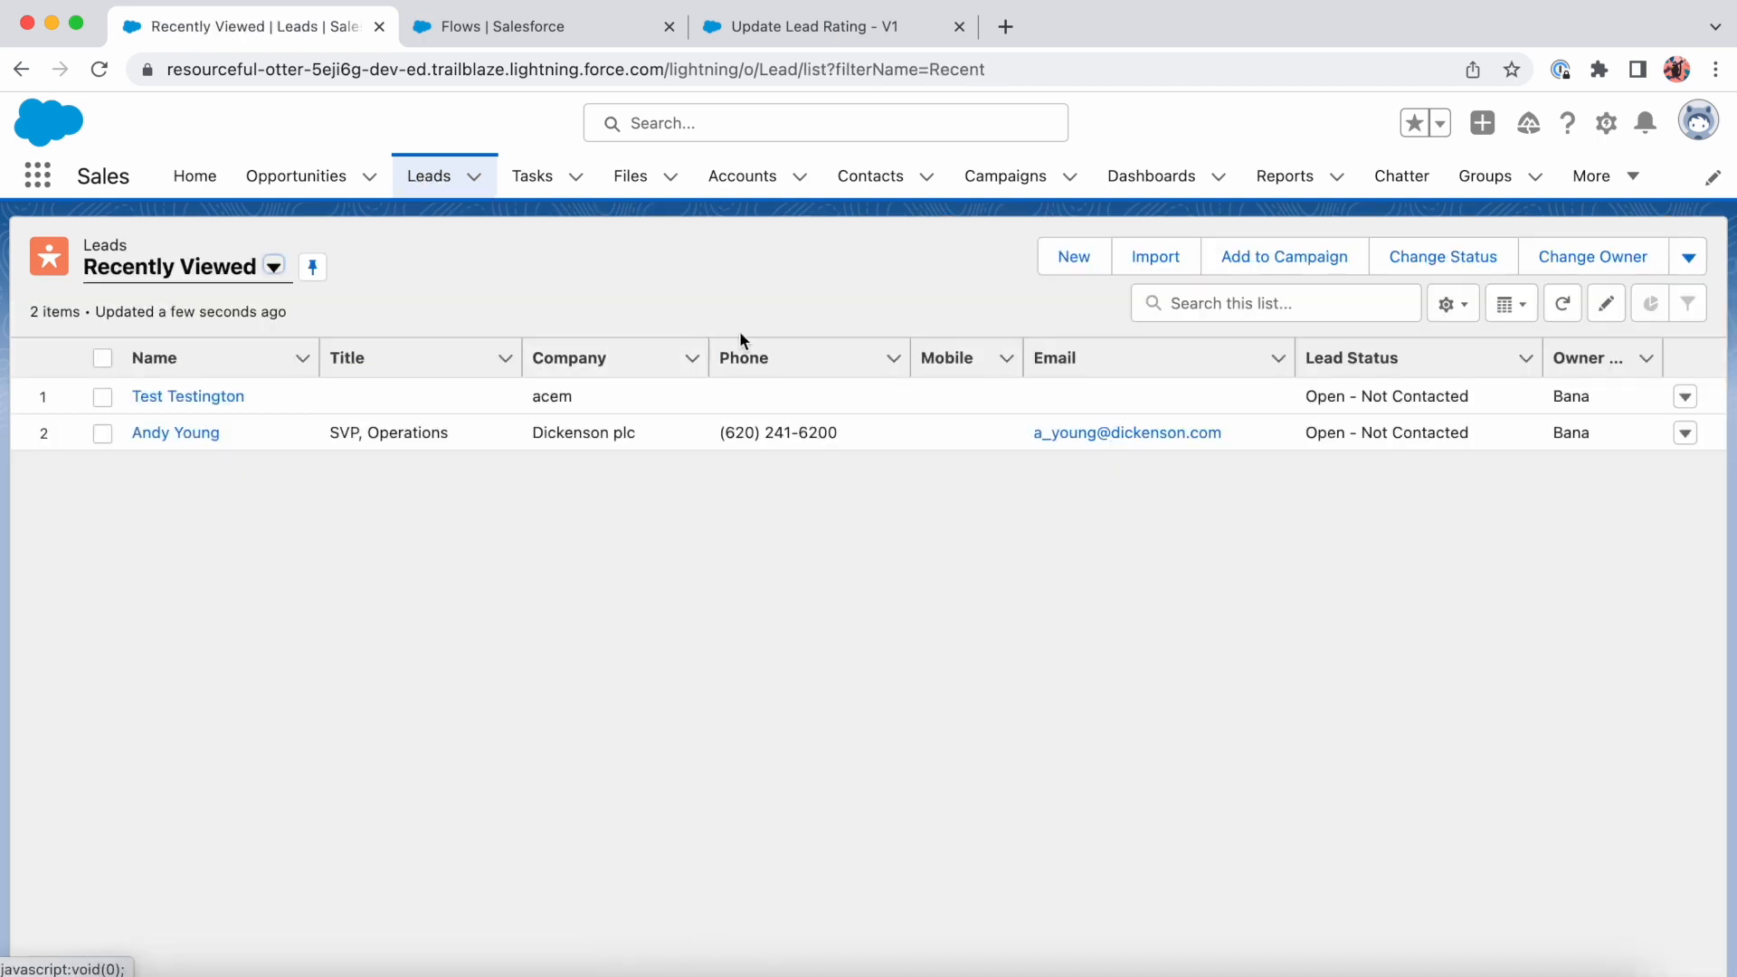
left_click(1086, 259)
left_click(606, 561)
left_click(592, 507)
type("test")
key("Tab")
type("tw")
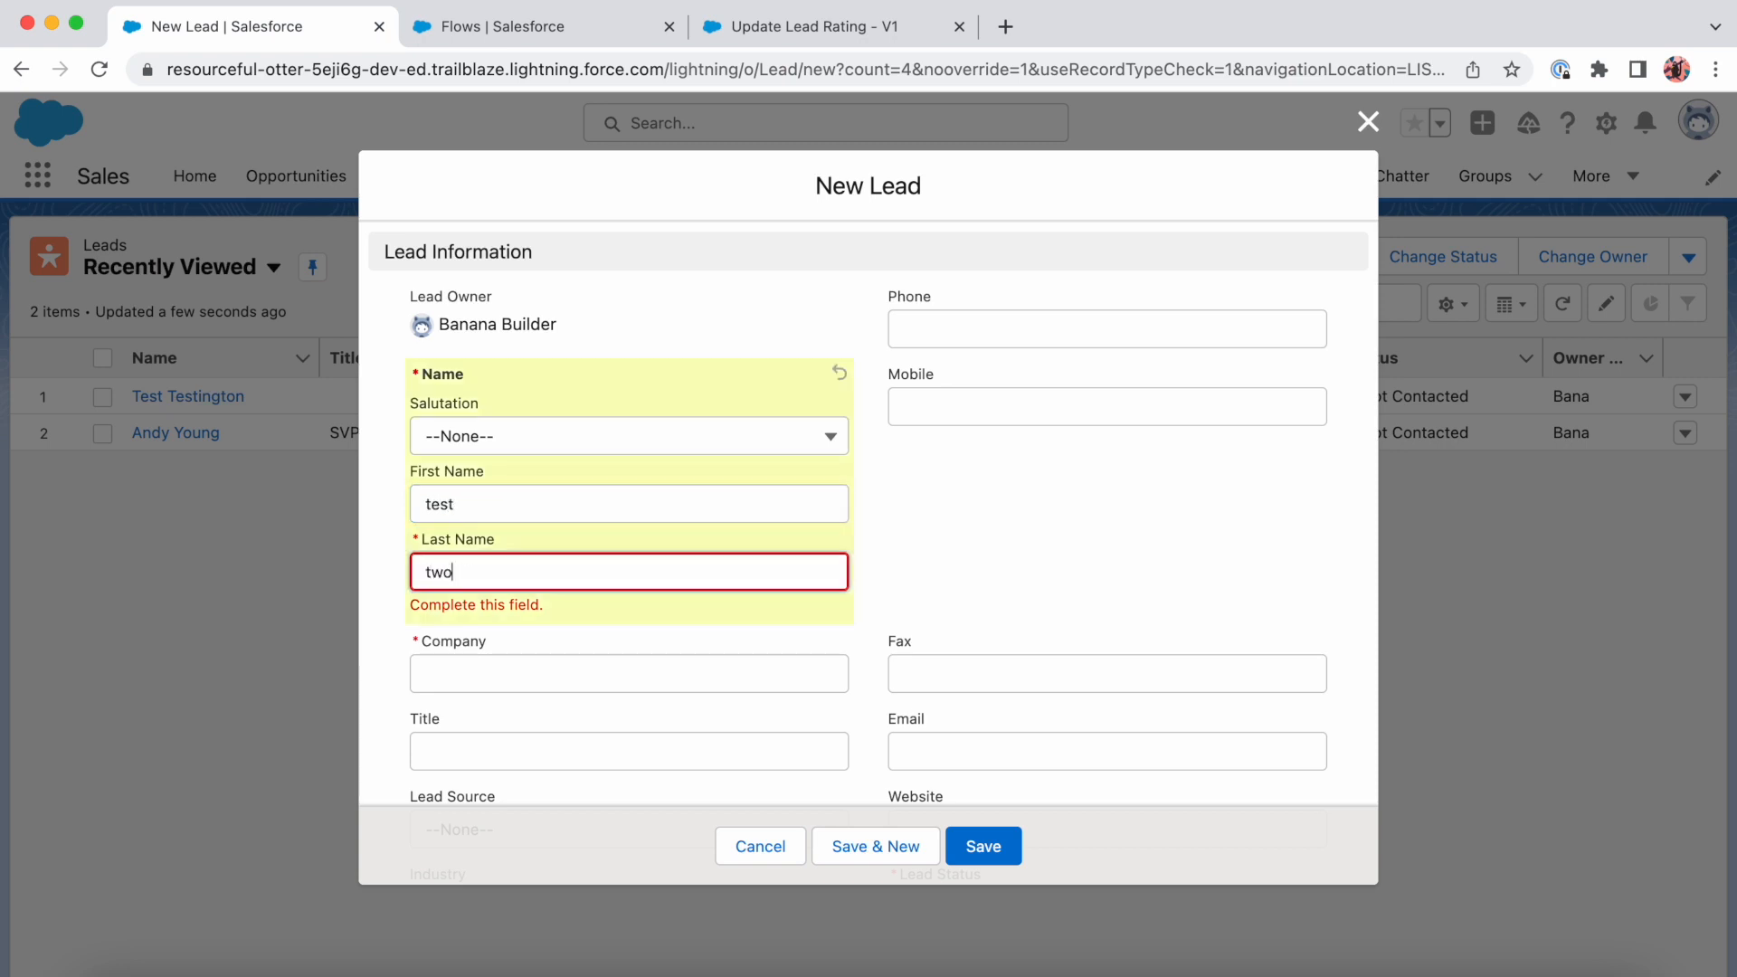
- Set the second lead's company to "company" and its Lead Status to Working - Contacted, then save it
scroll(775, 485, "down", 2)
left_click(702, 476)
type("company")
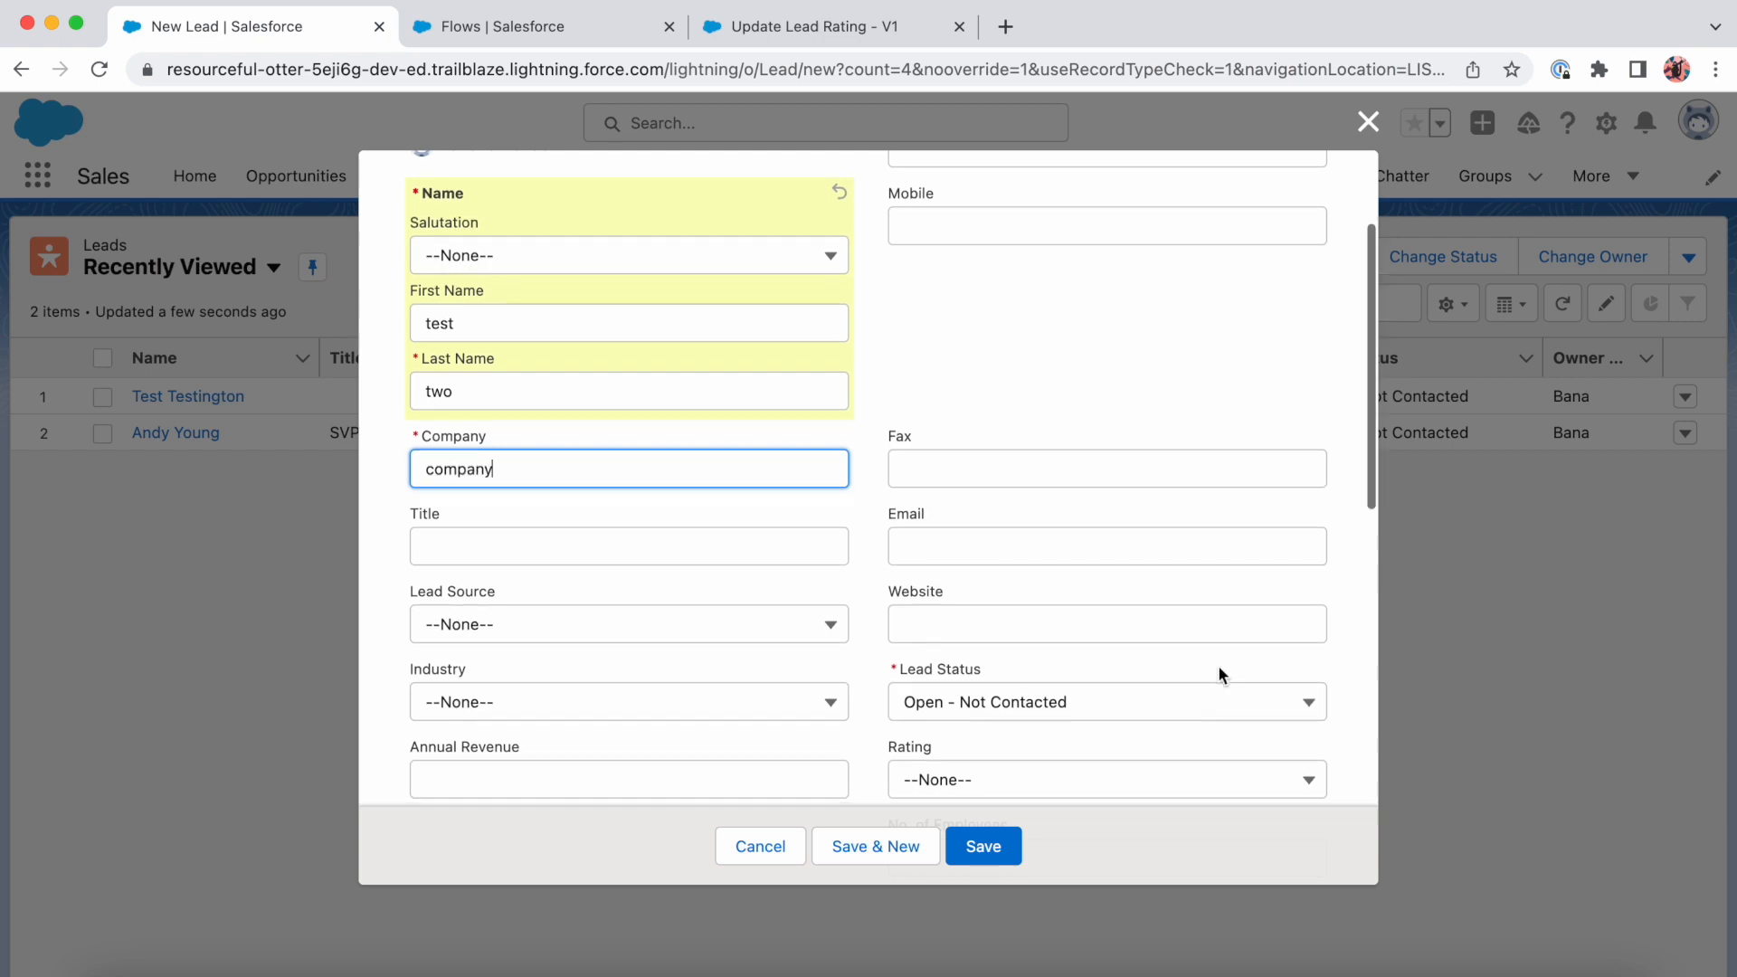
scroll(1218, 665, "down", 2)
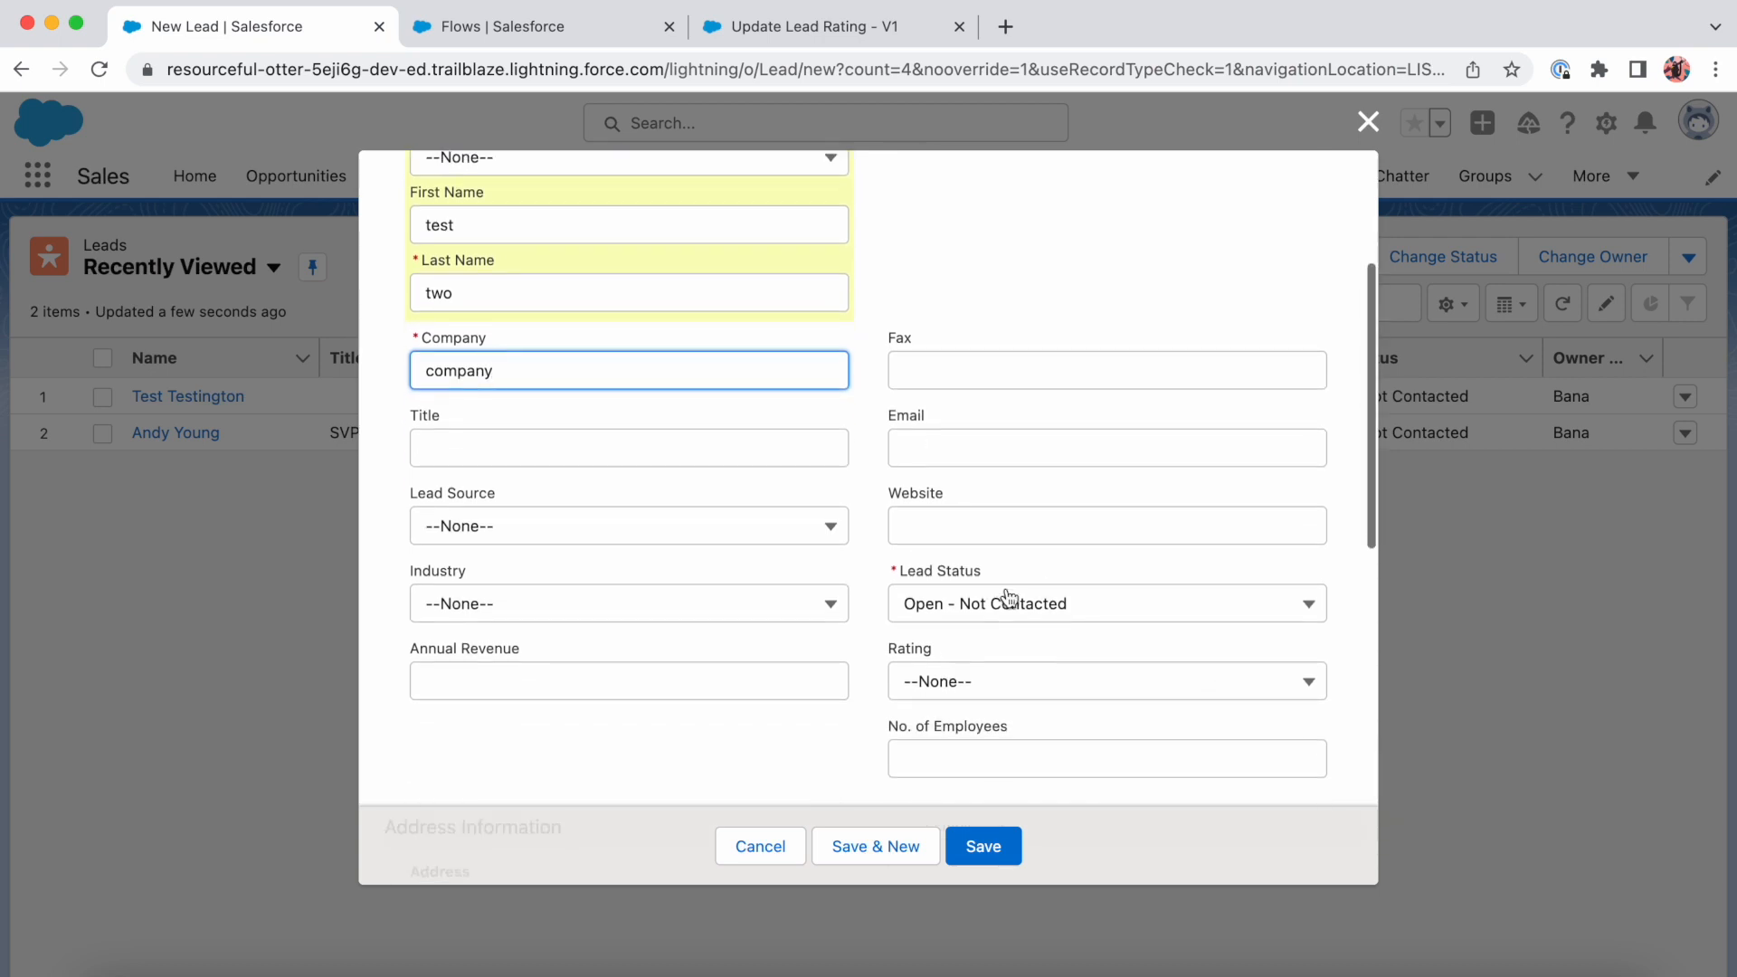
left_click(1009, 606)
left_click(997, 730)
left_click(1011, 848)
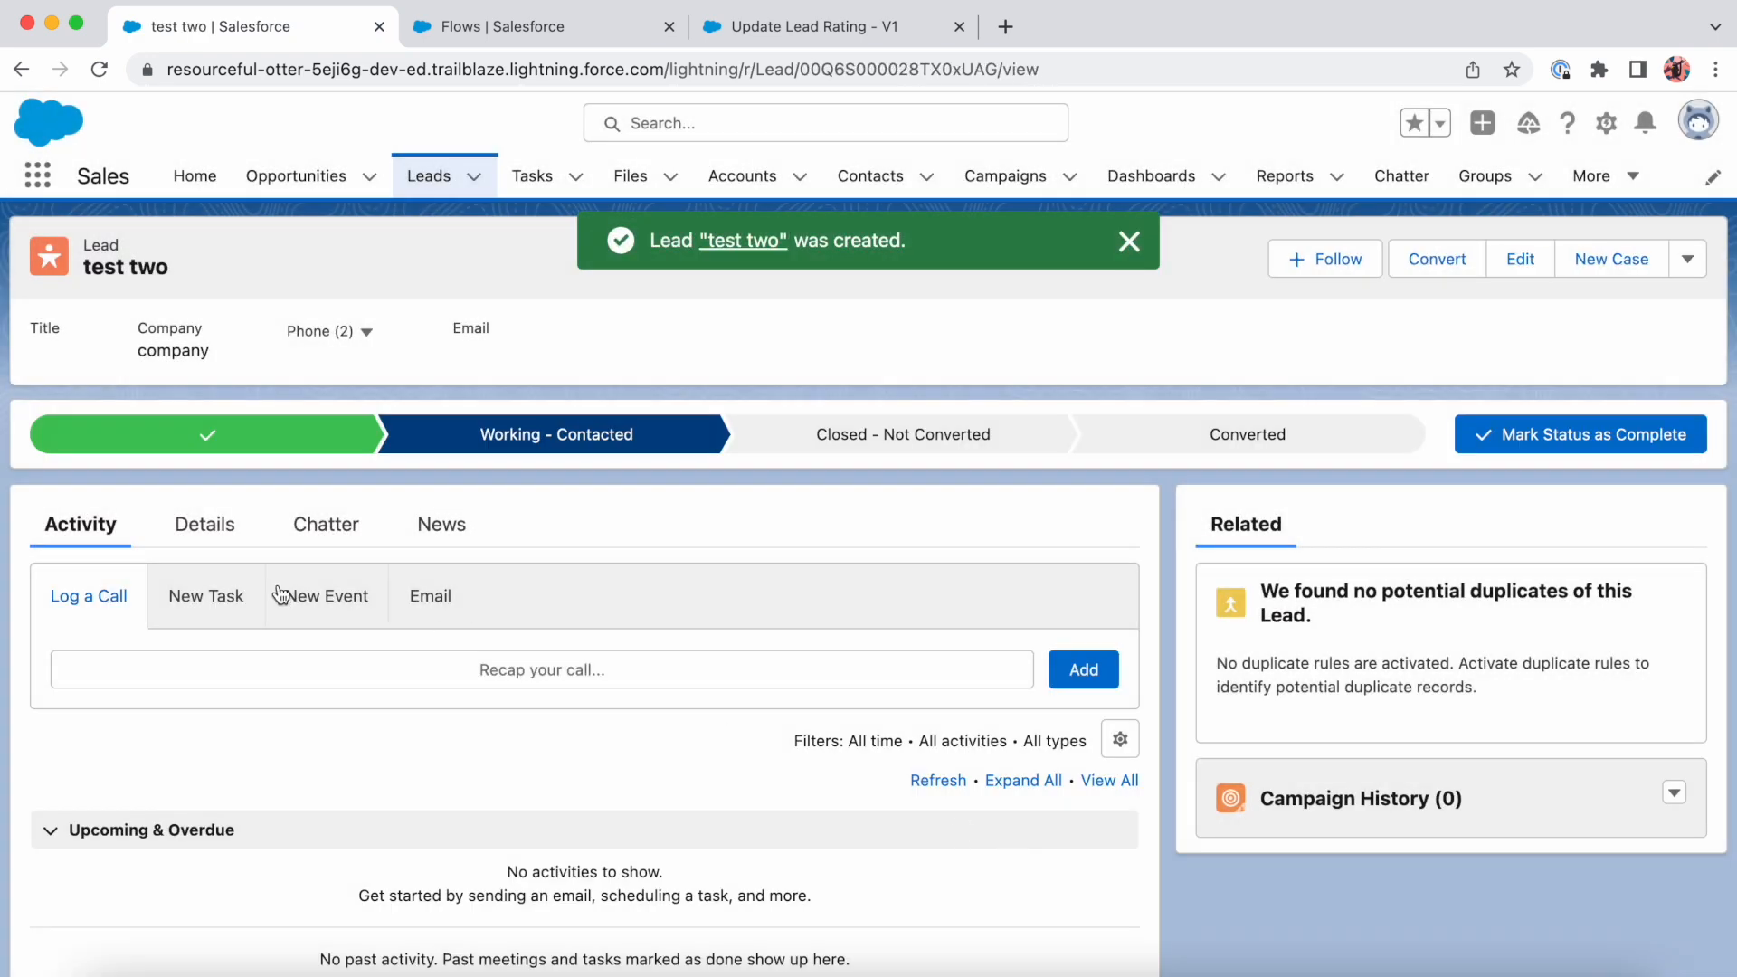
- Check the Rating field in the details of the Working - Contacted lead
left_click(217, 523)
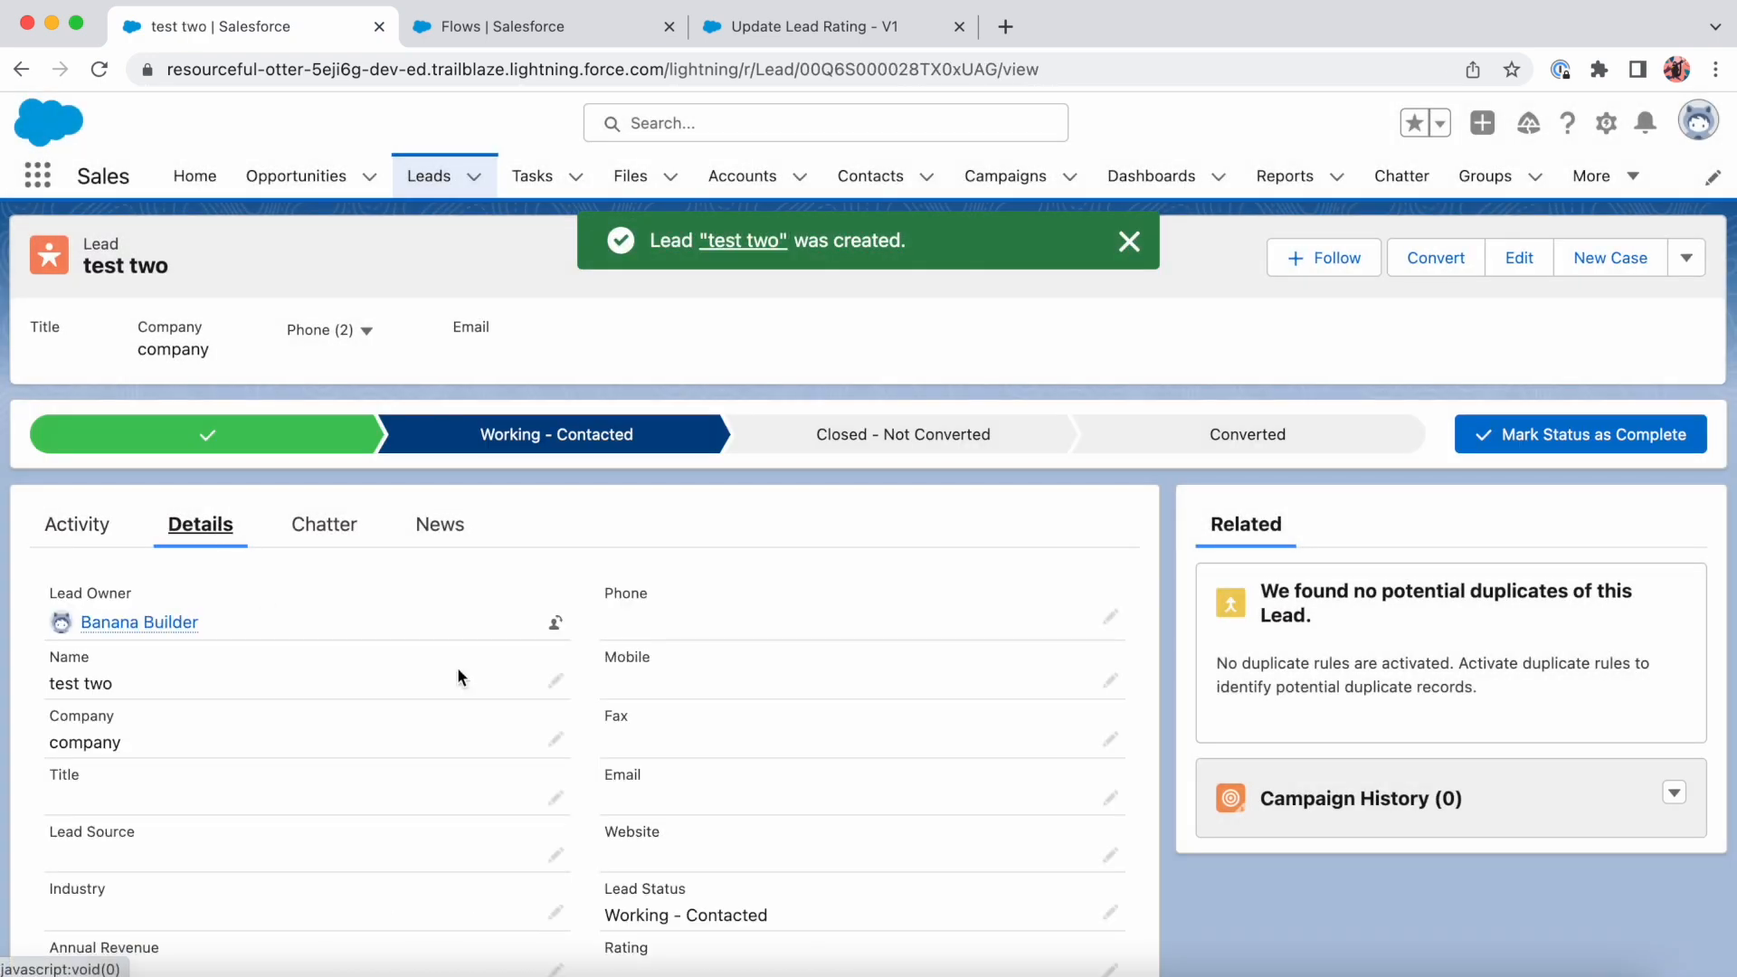
scroll(693, 709, "down", 2)
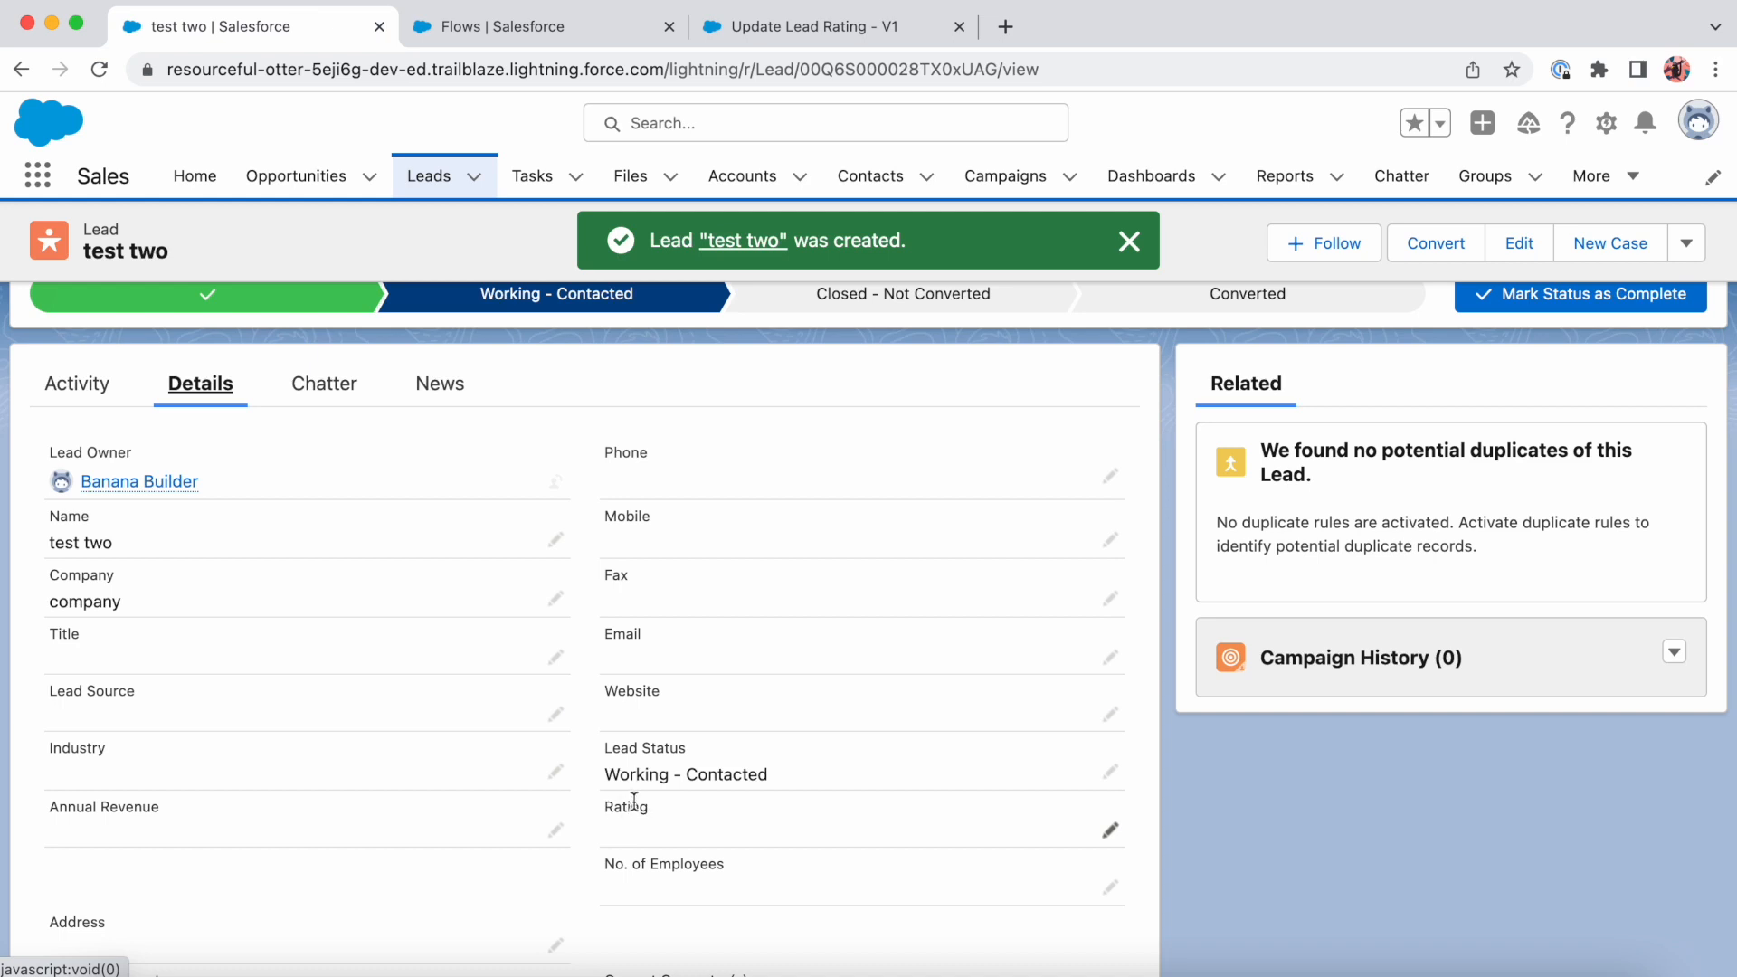